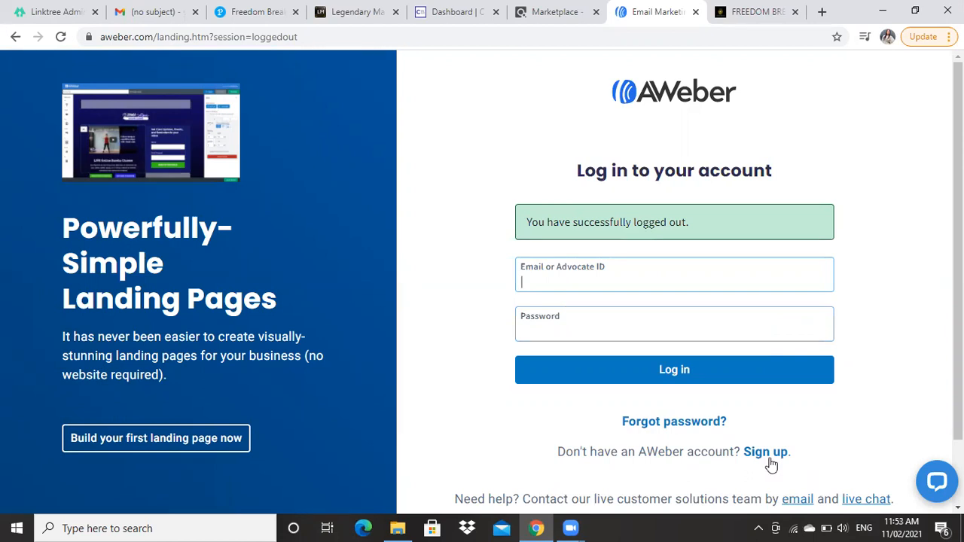
Log in to the AWeber account with the saved account e-mail and the account password
click(599, 282)
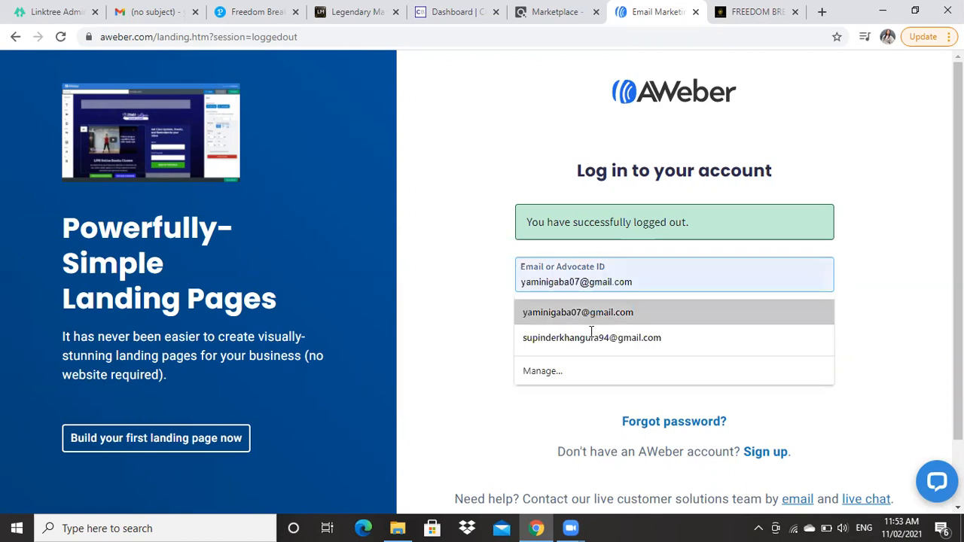
click(591, 329)
click(592, 332)
text(•)
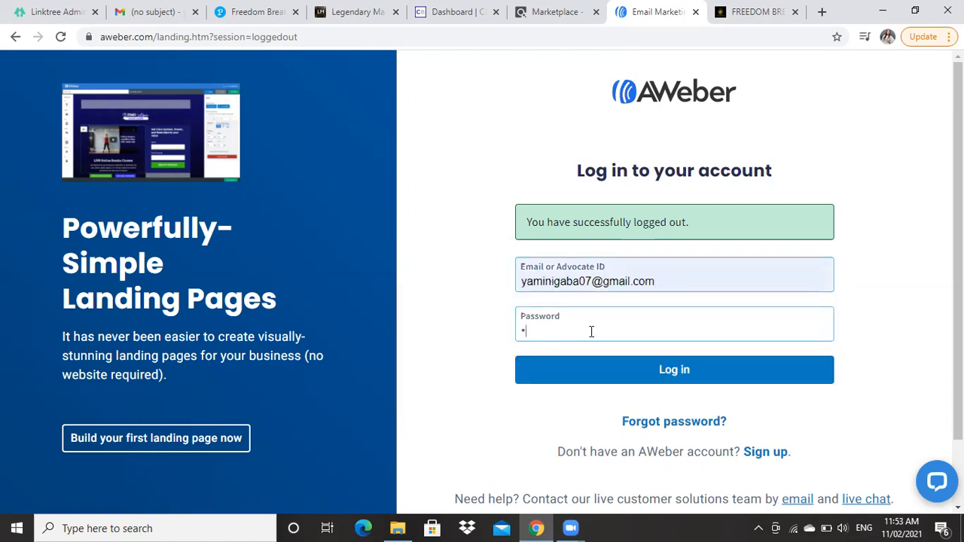
text(••••••••••)
click(603, 367)
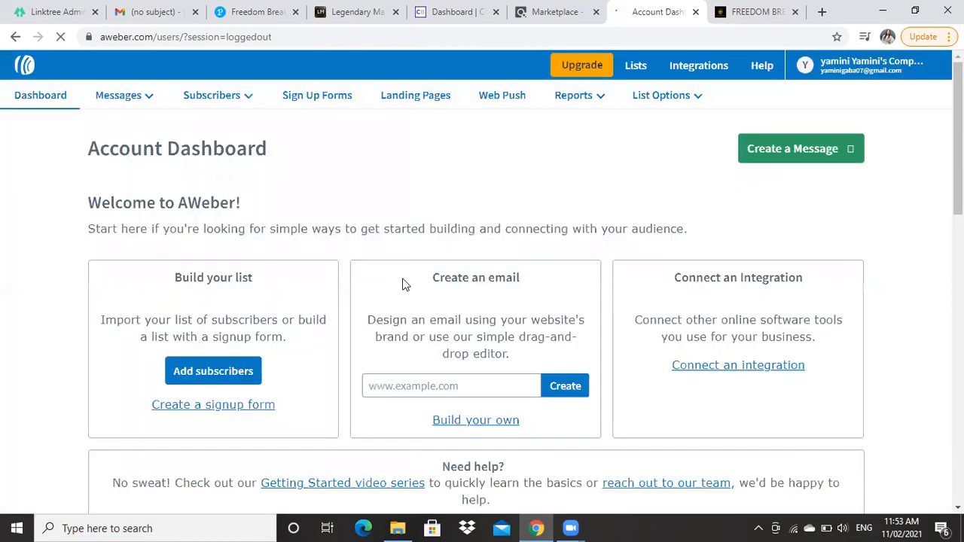
Look over the AWeber account dashboard, including the subscriber summary, sent broadcasts and lists table
scroll(403, 280, down, 3)
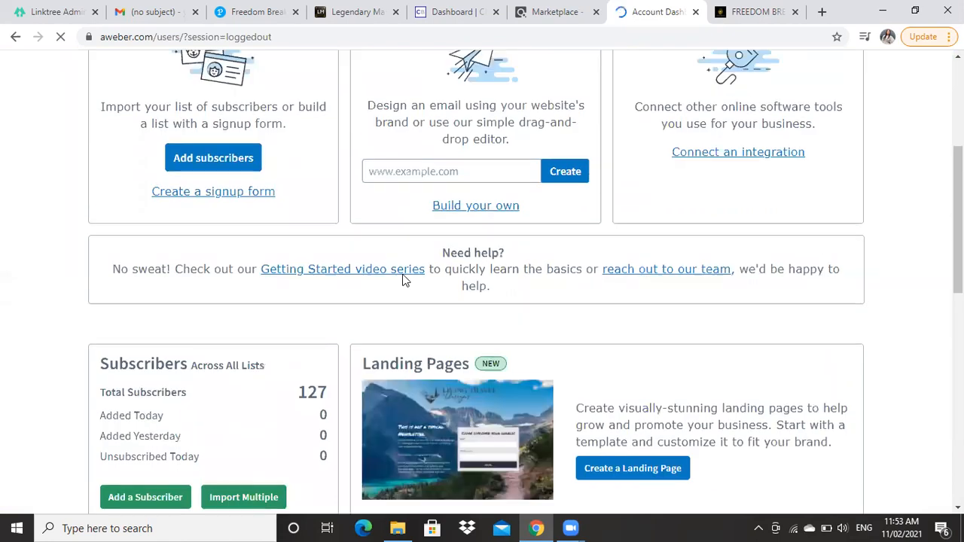
scroll(403, 281, up, 3)
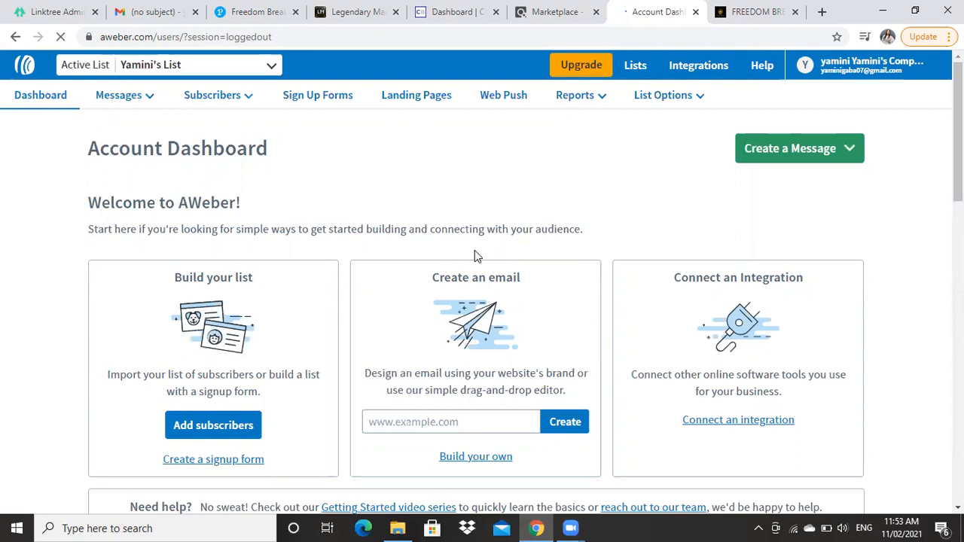
scroll(475, 256, down, 3)
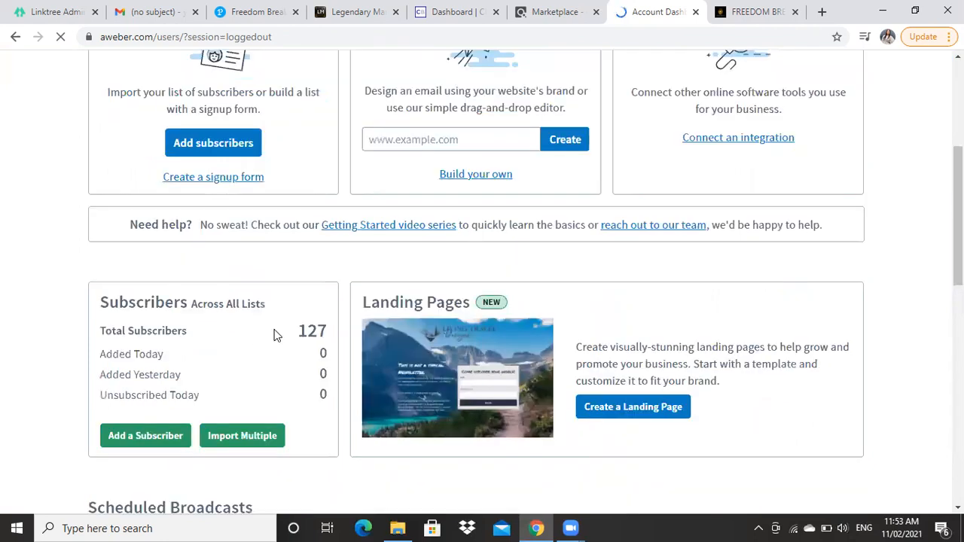
scroll(288, 325, down, 3)
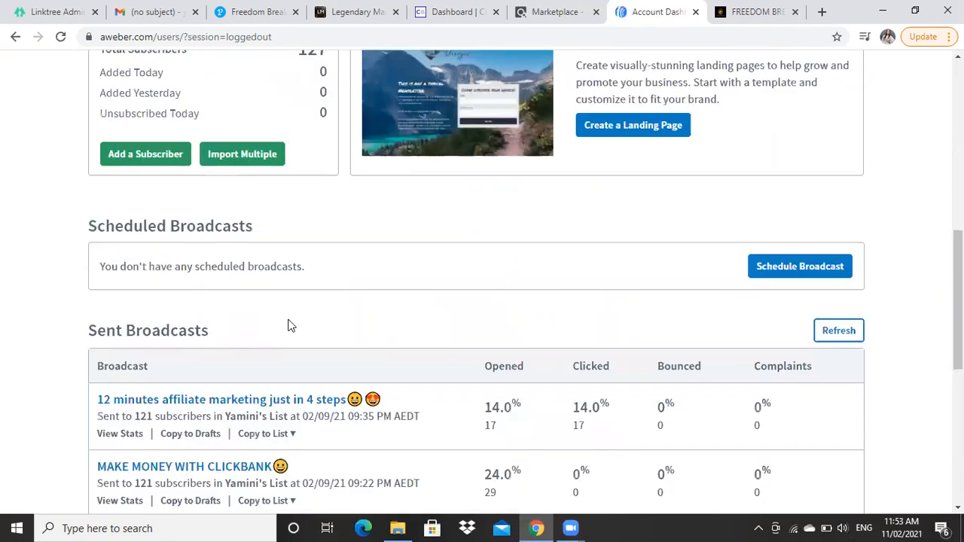
scroll(288, 326, down, 2)
scroll(289, 324, down, 3)
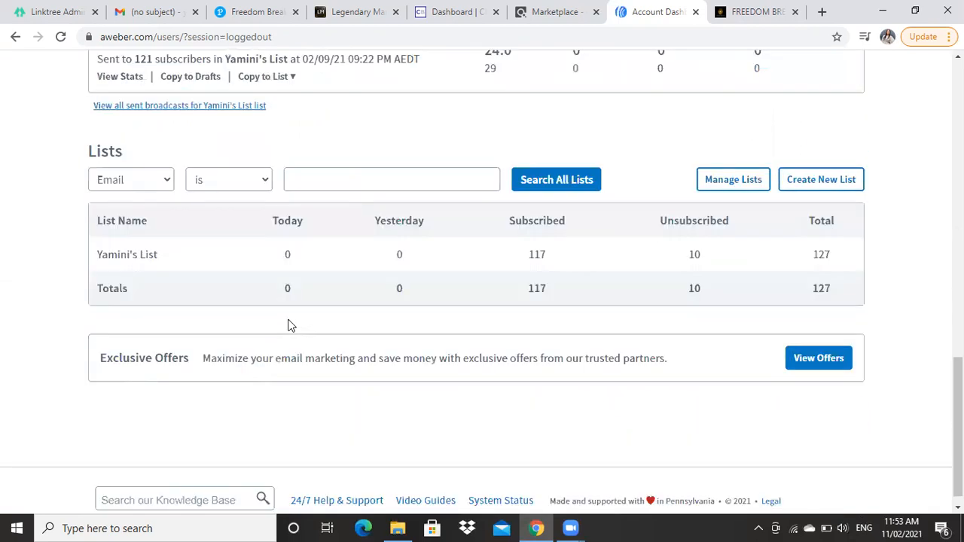
scroll(487, 236, up, 1)
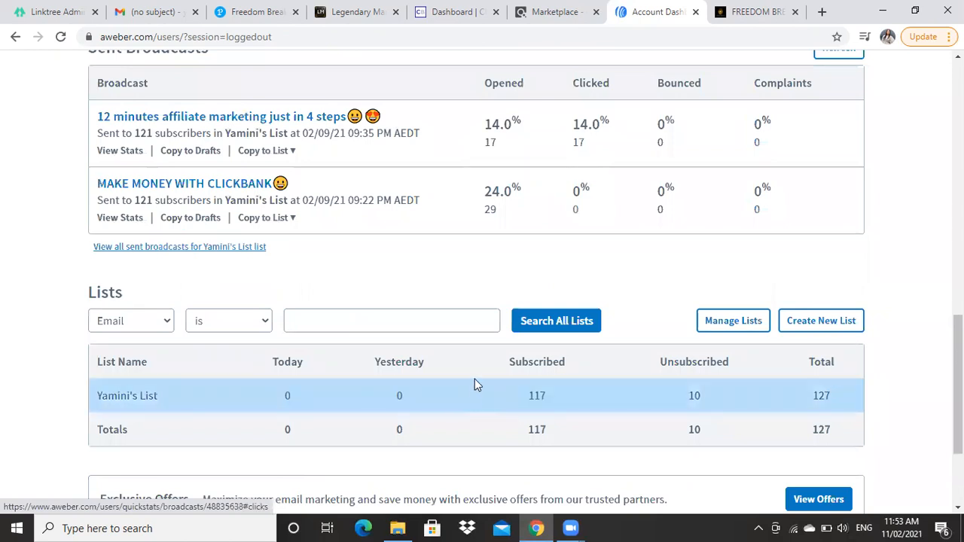
scroll(476, 382, down, 2)
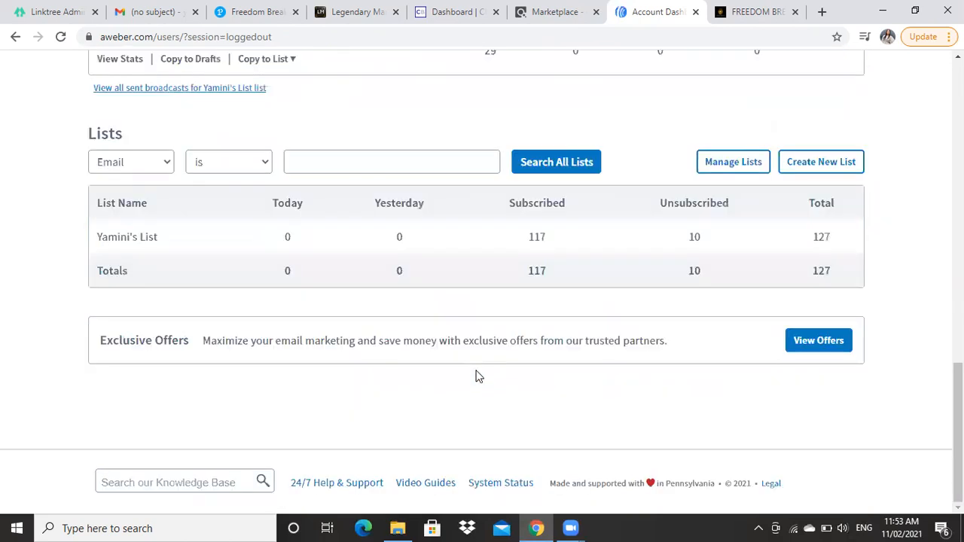
scroll(476, 377, up, 10)
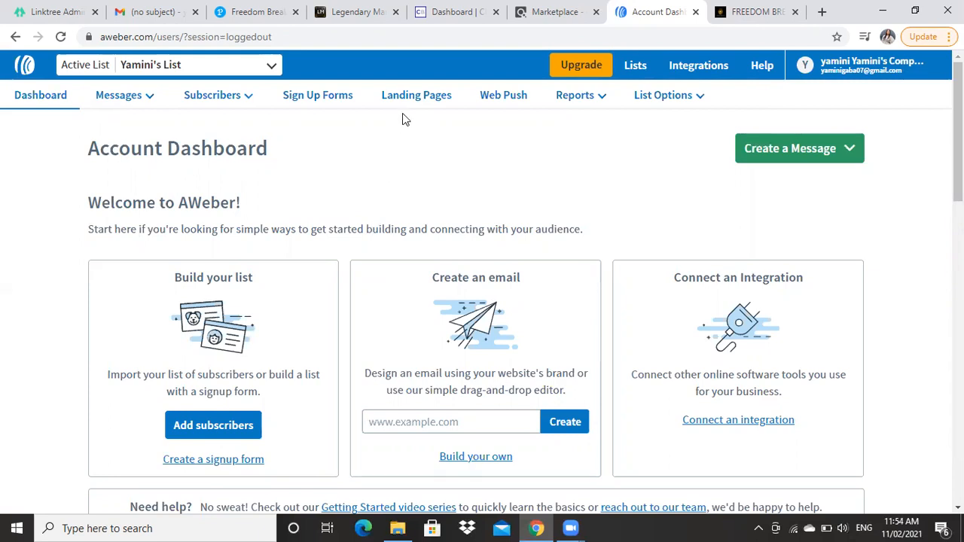
Switch to the ClickBank dashboard, review the sales by account and open the Affiliate Marketplace
click(432, 13)
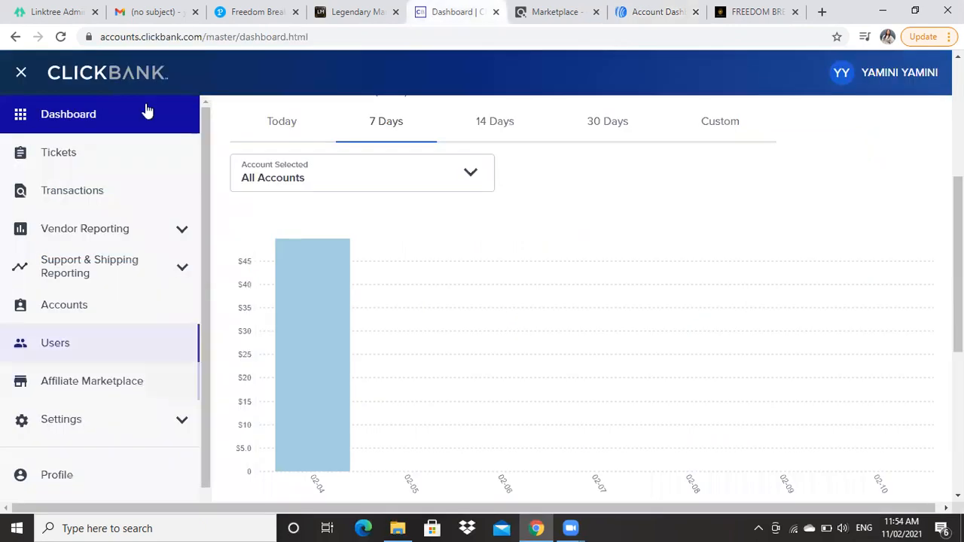
scroll(397, 152, up, 3)
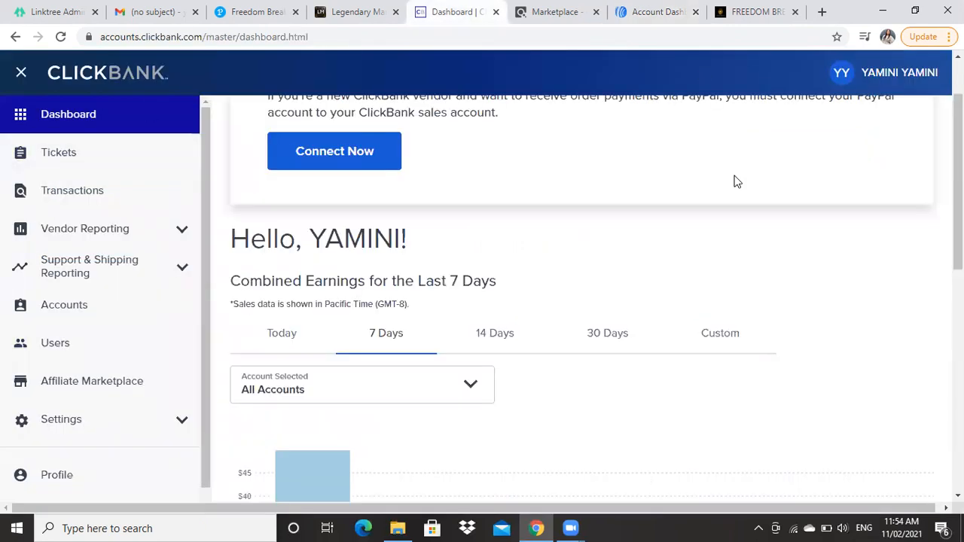
scroll(751, 196, down, 8)
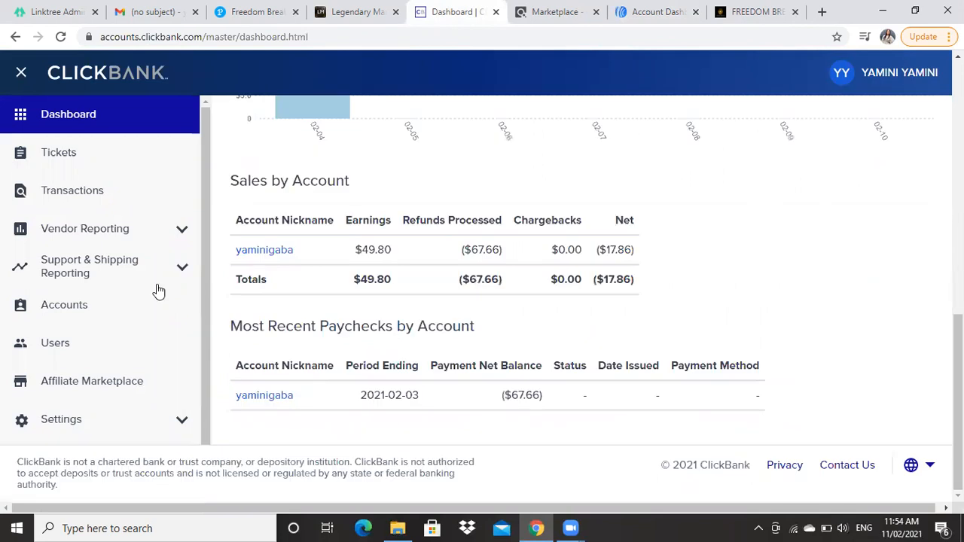
click(103, 381)
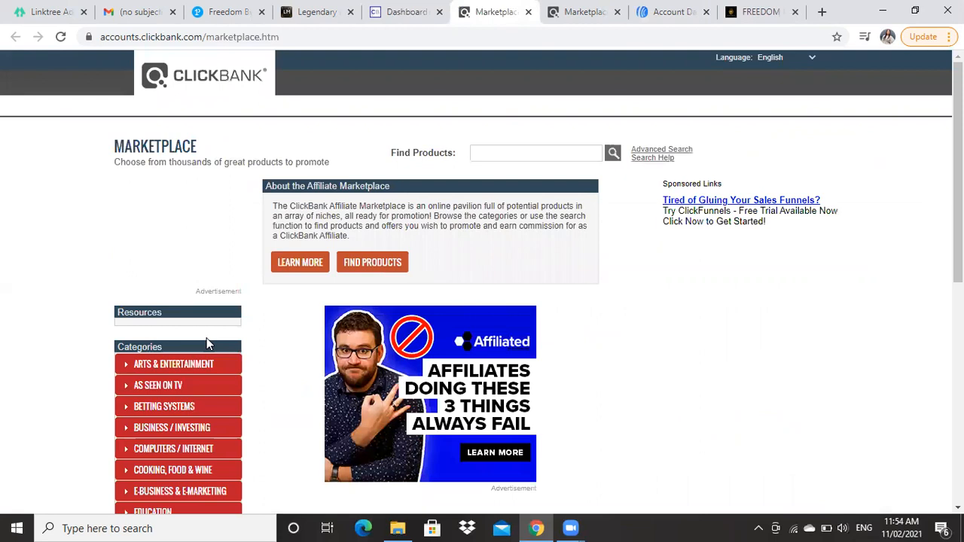
Browse the E-business & E-marketing category and sort its products by Gravity
scroll(209, 343, down, 3)
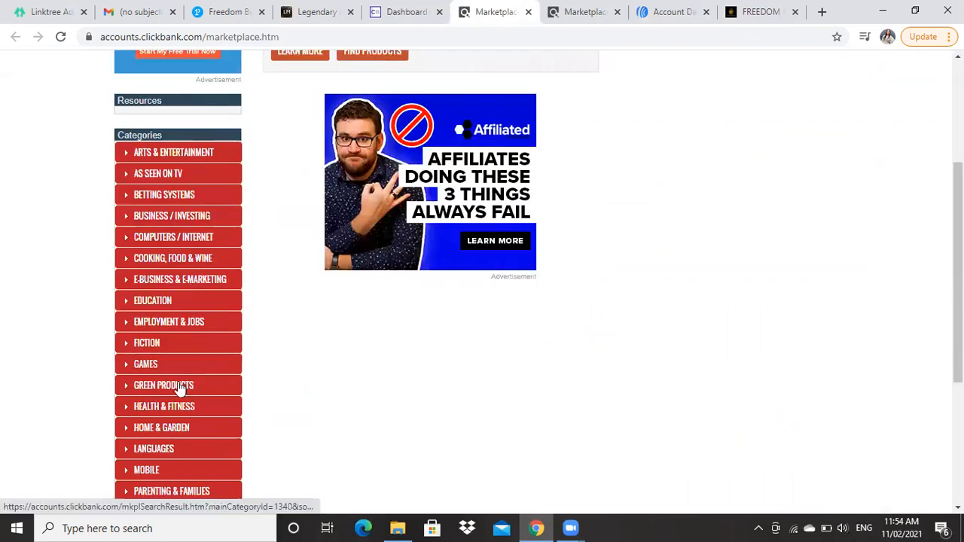
click(201, 290)
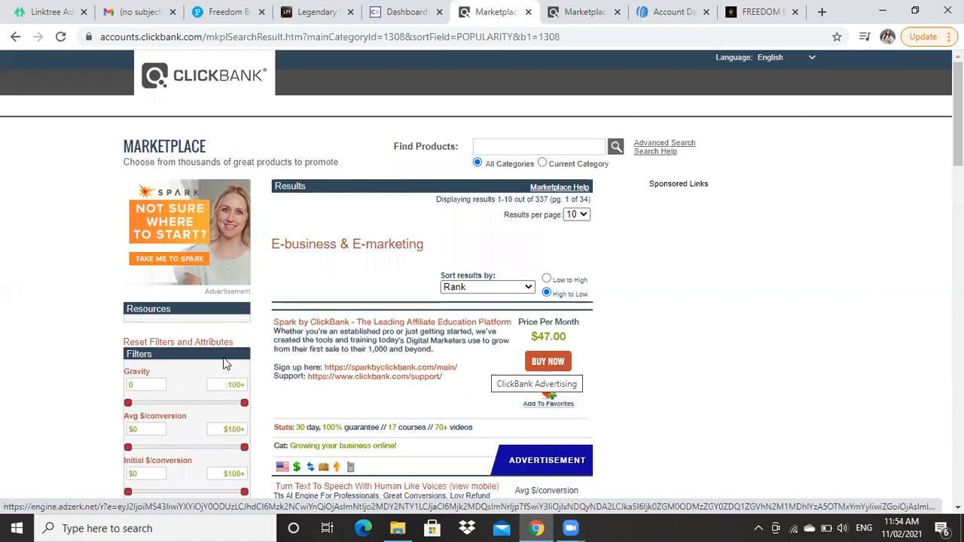
click(477, 292)
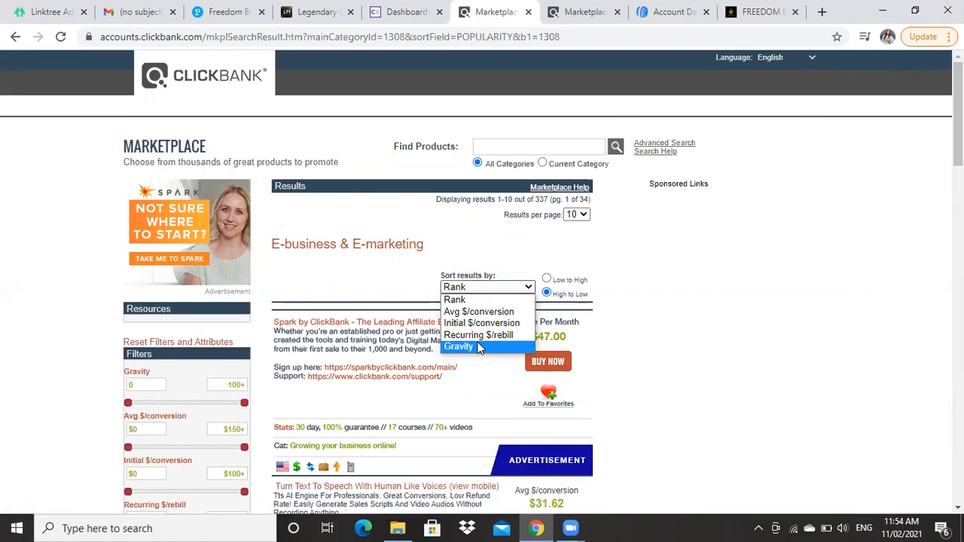
click(473, 347)
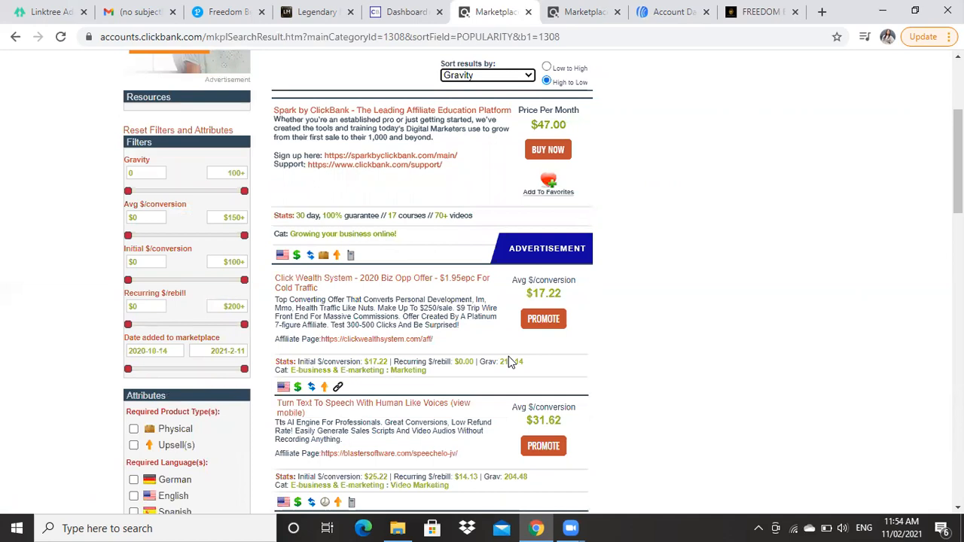
Generate a HopLink for The 12 Minute Affiliate System using the saved account nickname, without a tracking ID
scroll(507, 354, down, 2)
scroll(506, 350, down, 2)
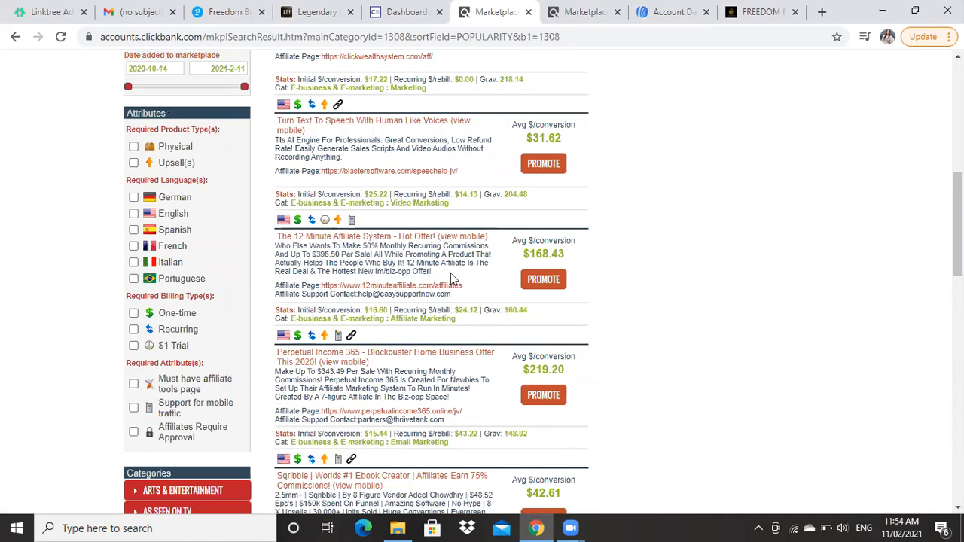
click(540, 282)
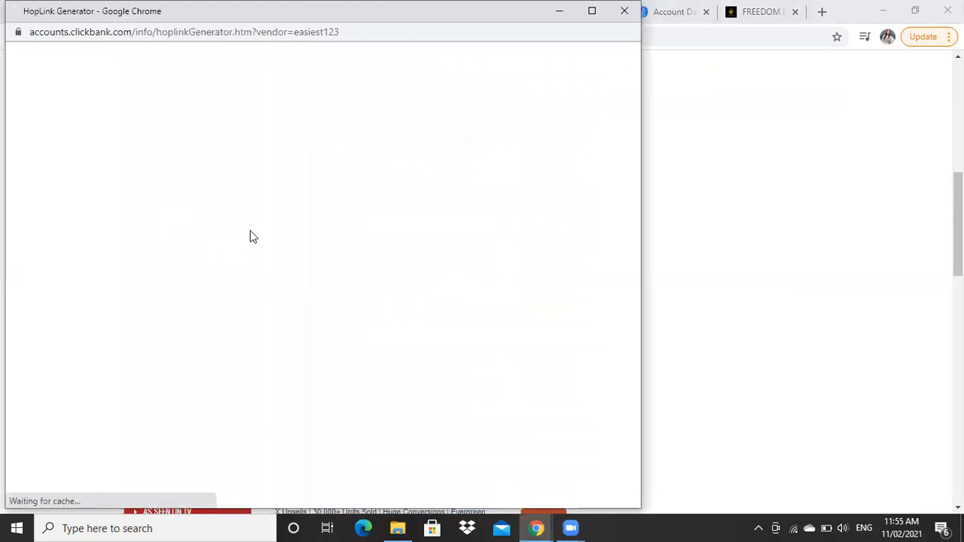
click(210, 143)
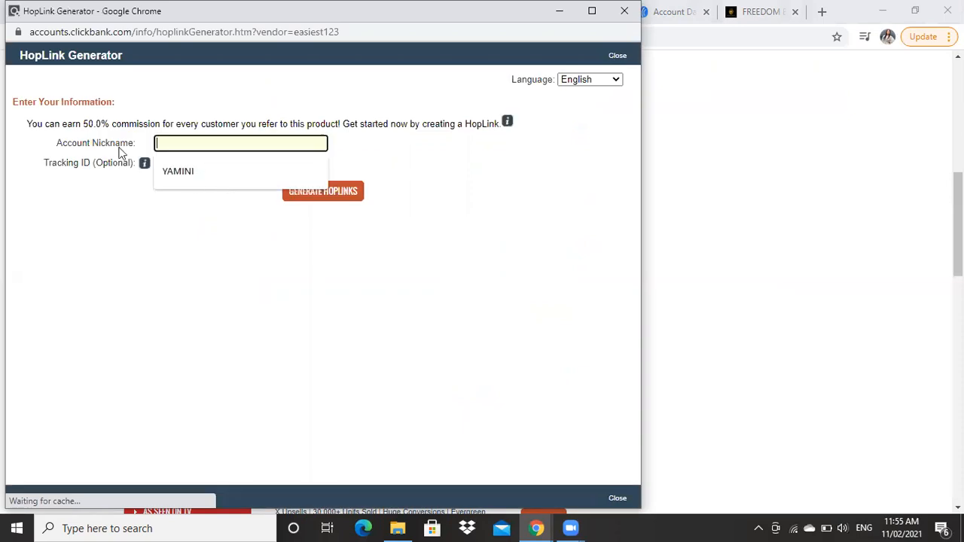
click(190, 177)
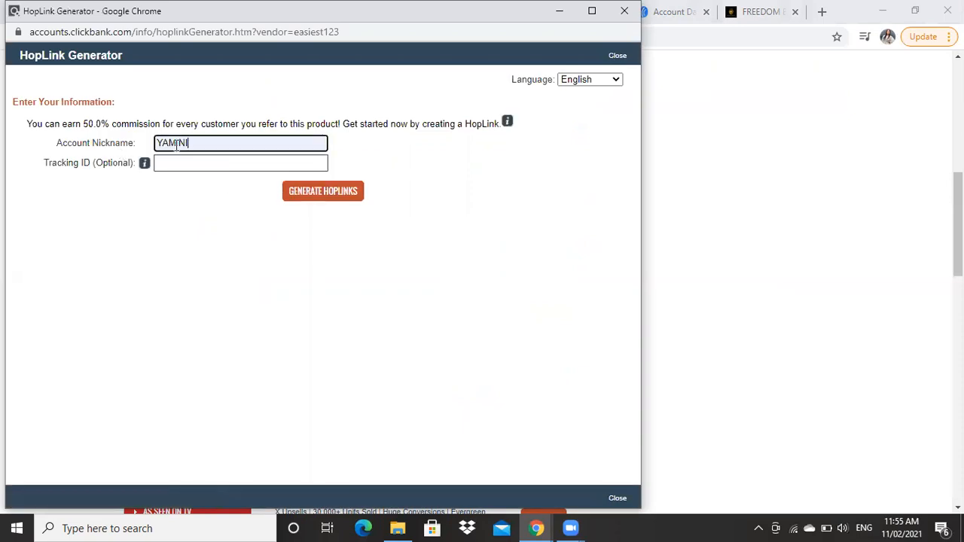
click(309, 198)
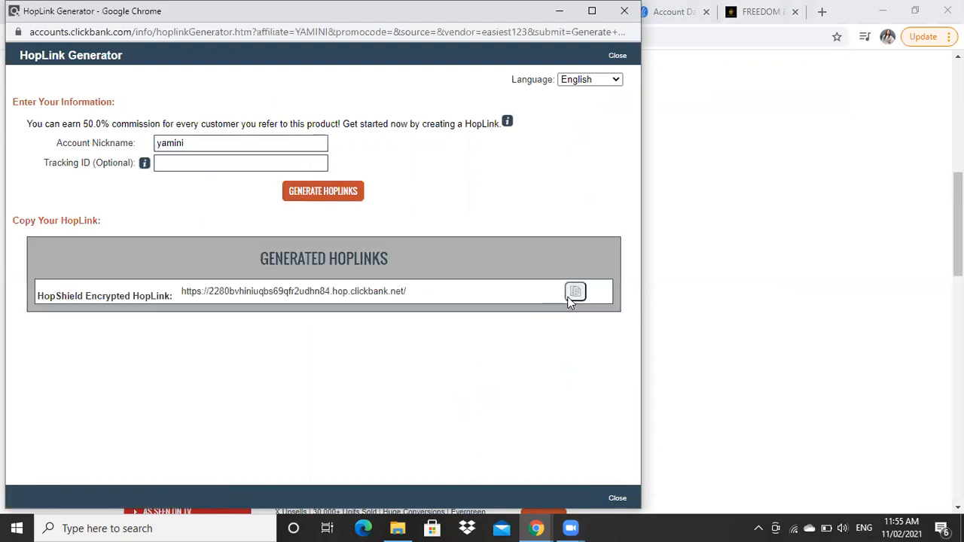
Copy the generated HopShield encrypted HopLink to the clipboard
click(565, 293)
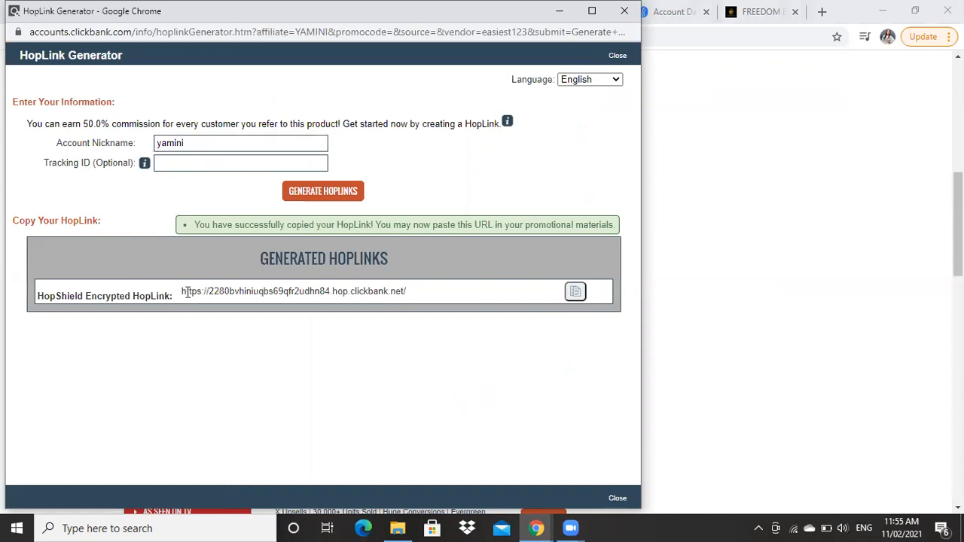
drag(183, 288, 414, 309)
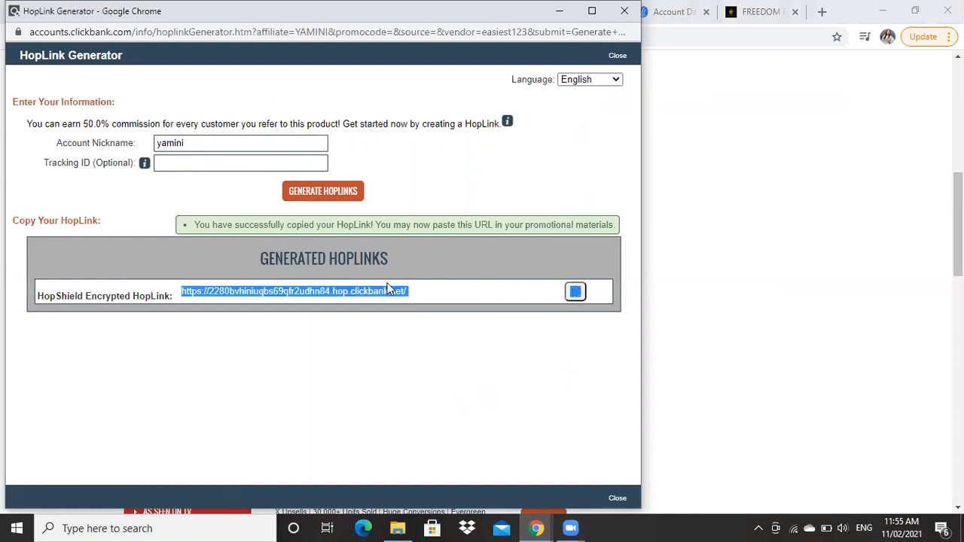
right_click(391, 297)
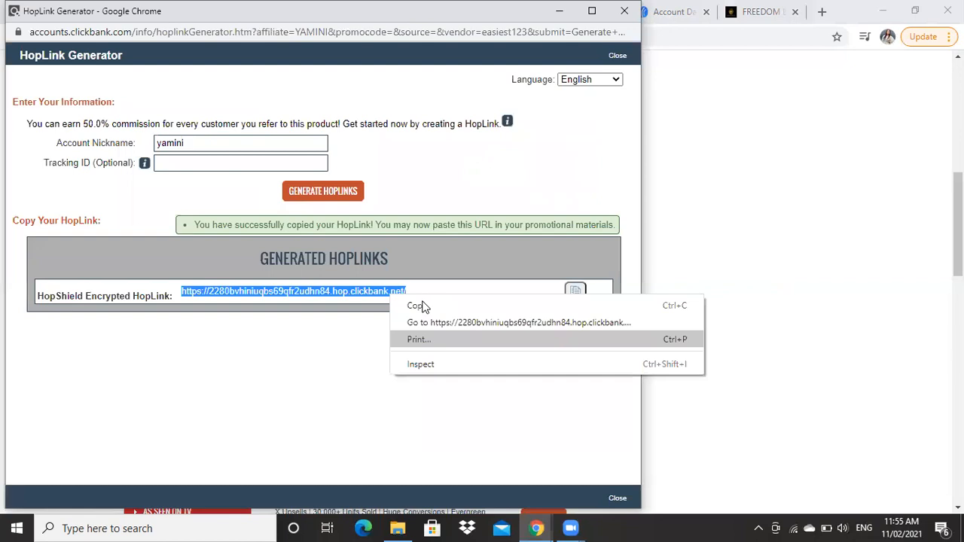
click(416, 305)
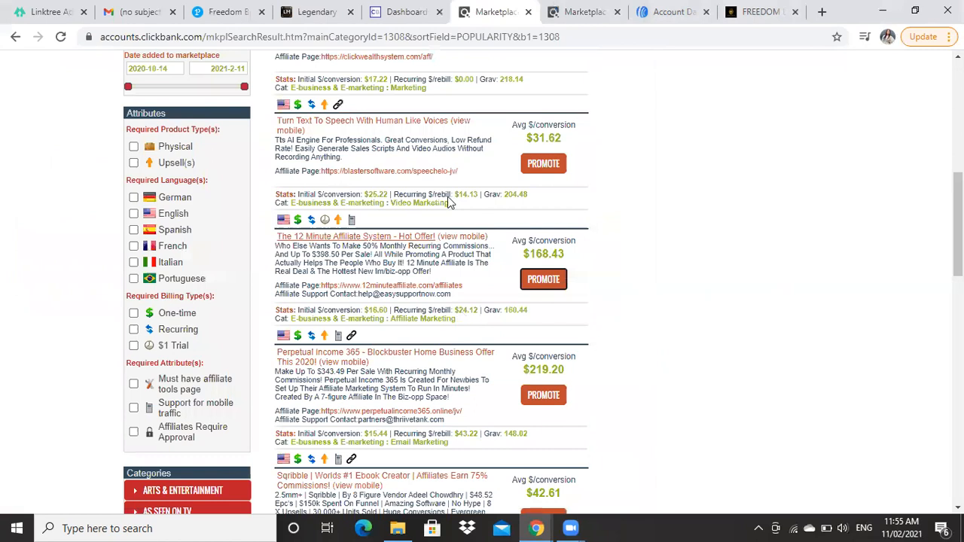
Load the copied HopLink in a new browser tab
click(822, 12)
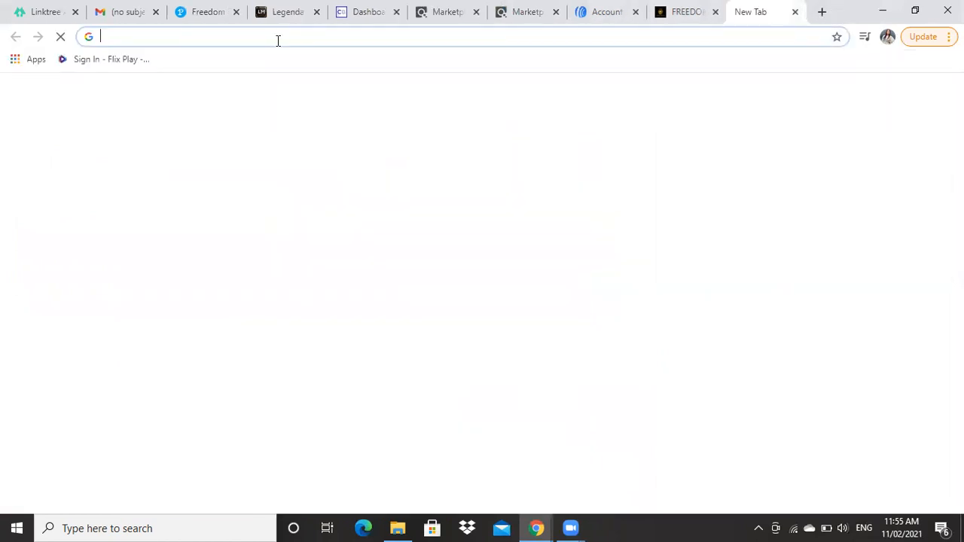
right_click(278, 41)
click(307, 136)
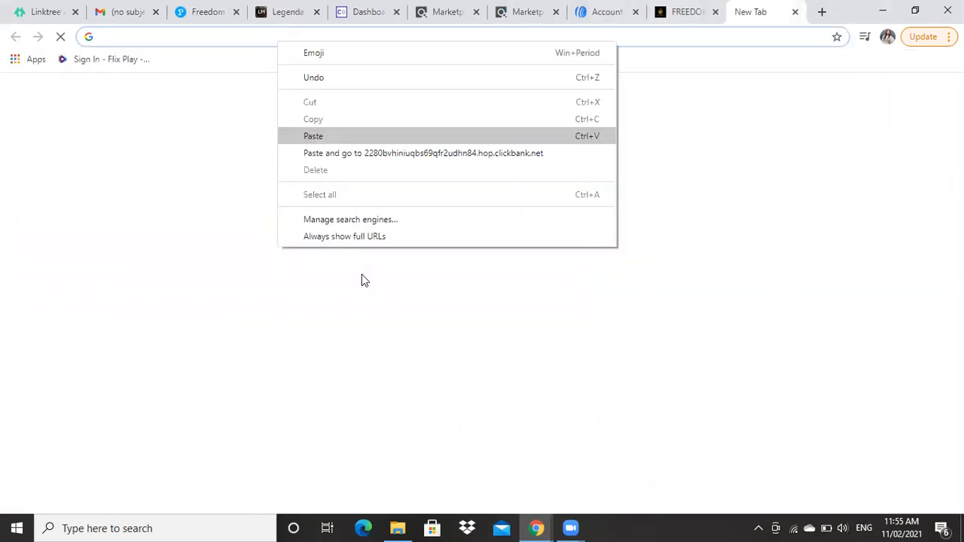
key(Return)
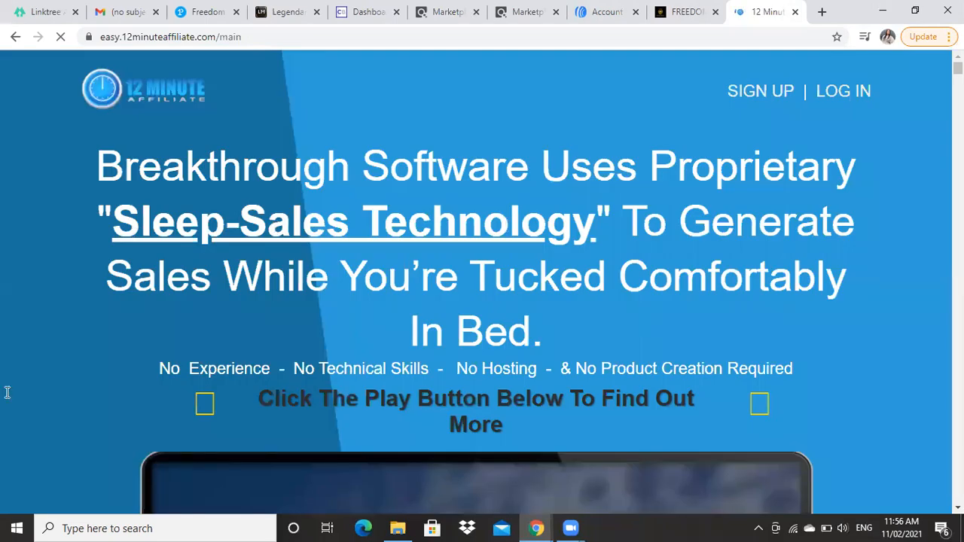
Examine the 12 Minute Affiliate sales page from the headline and video down to the three-step section
scroll(207, 384, down, 6)
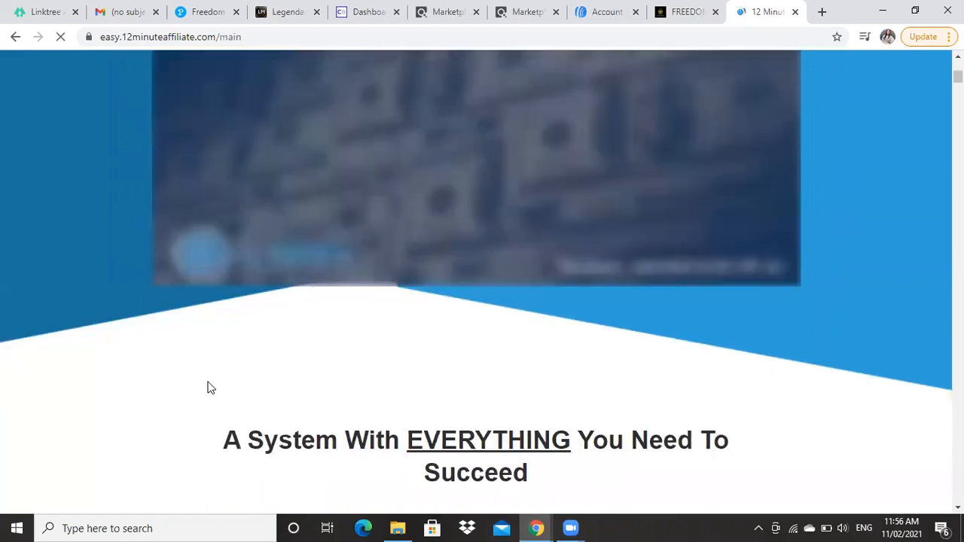
scroll(210, 390, up, 3)
scroll(209, 388, up, 3)
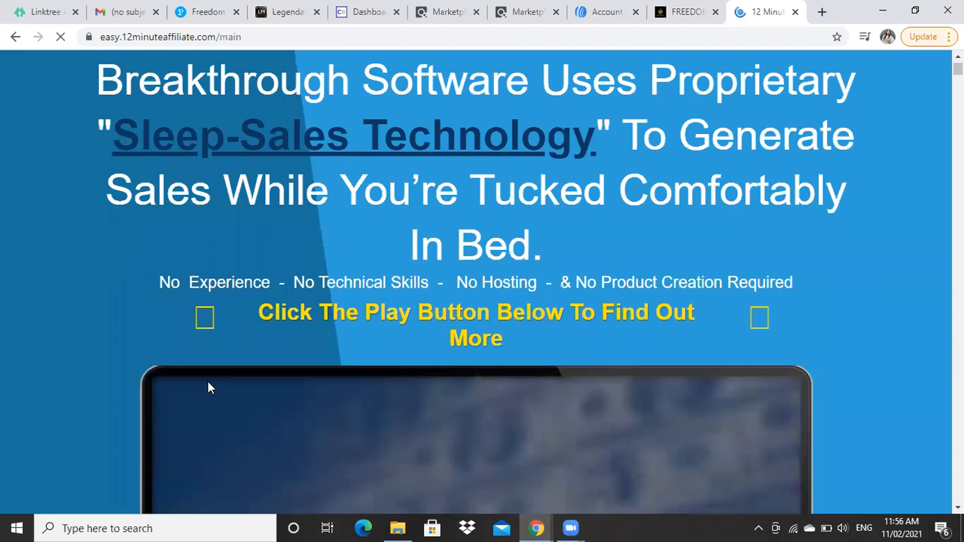
scroll(209, 388, down, 3)
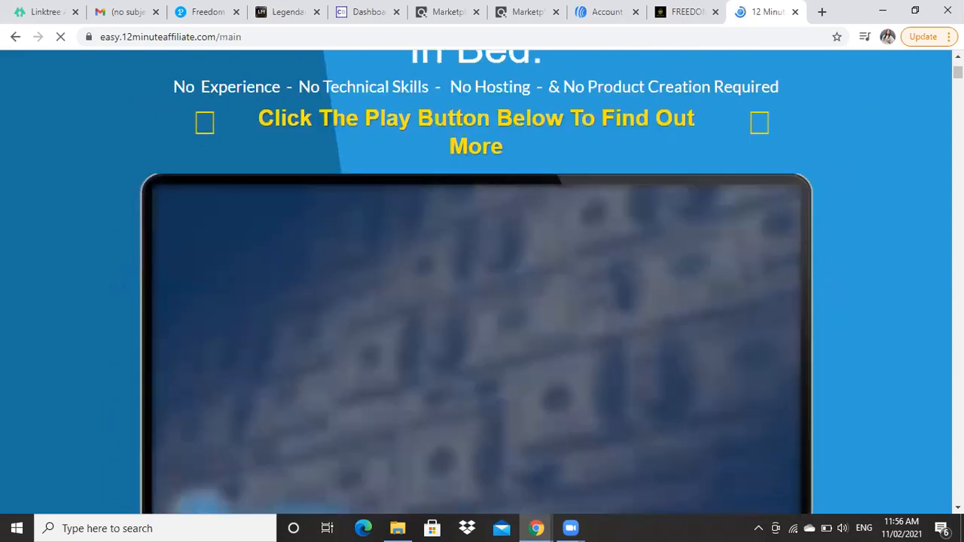
scroll(209, 388, down, 5)
scroll(829, 189, down, 5)
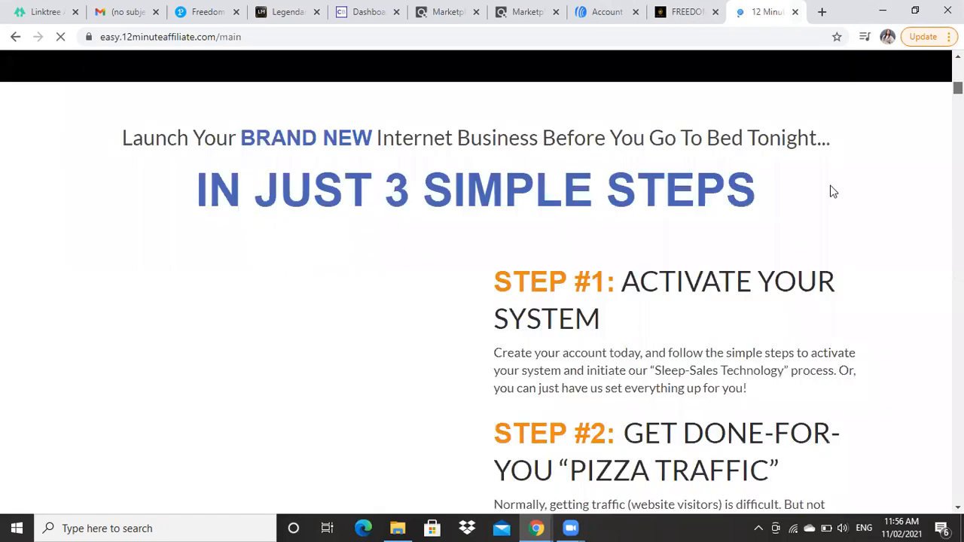
Examine the 12 Minute Affiliate sales page's user results, three steps, pricing, headline video and feature list
scroll(820, 195, down, 5)
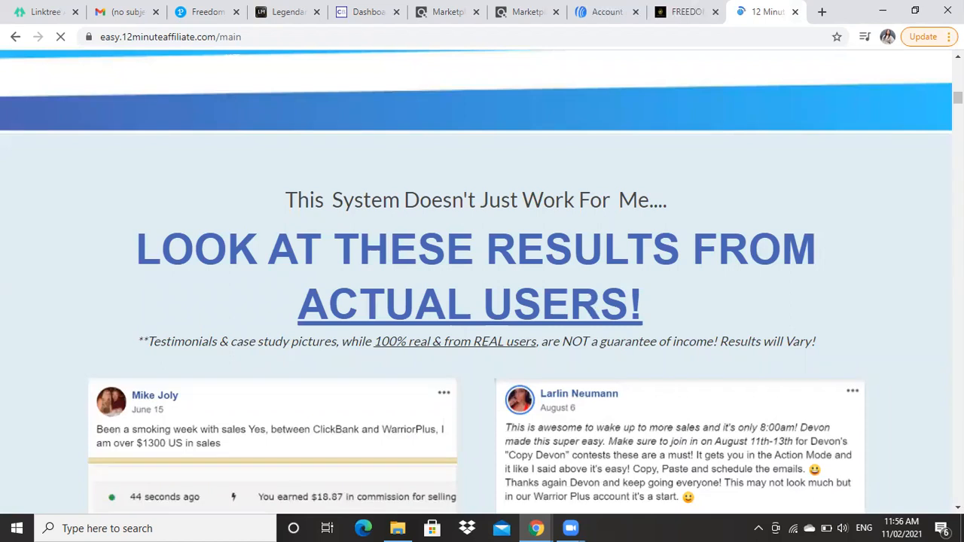
scroll(649, 315, up, 5)
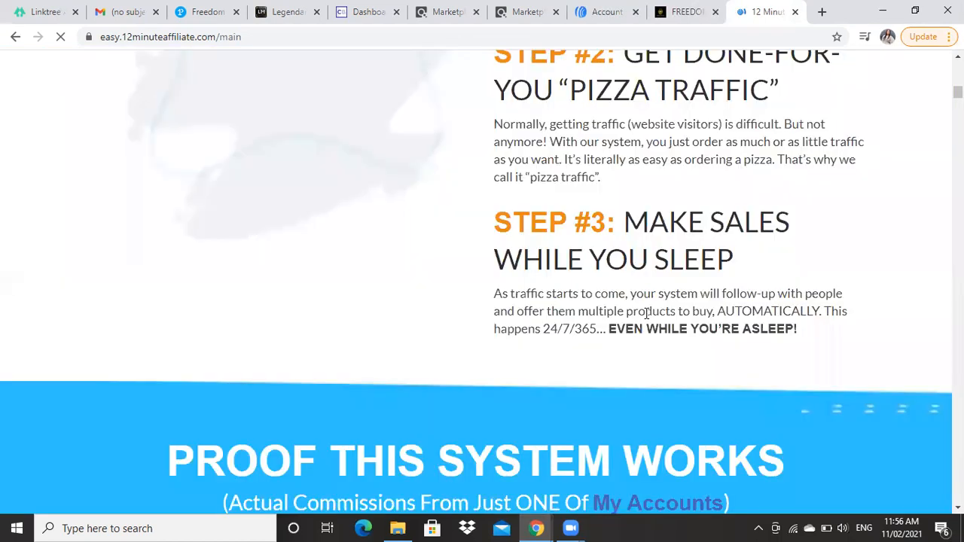
scroll(648, 317, up, 1)
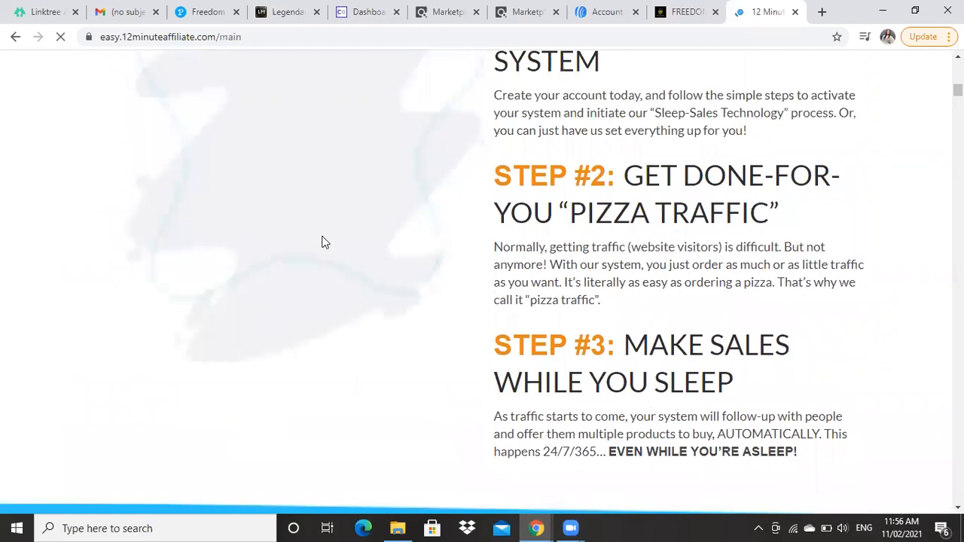
scroll(371, 181, up, 3)
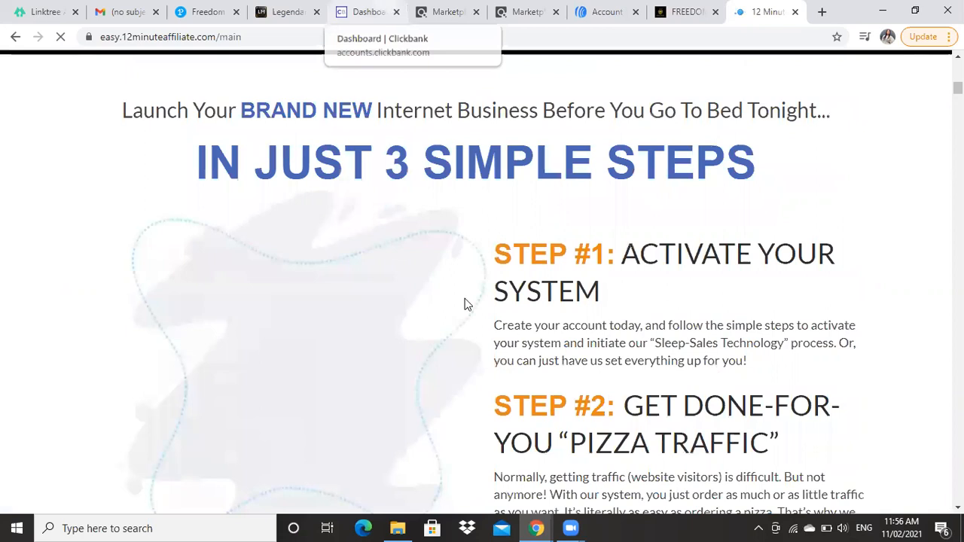
scroll(464, 304, up, 5)
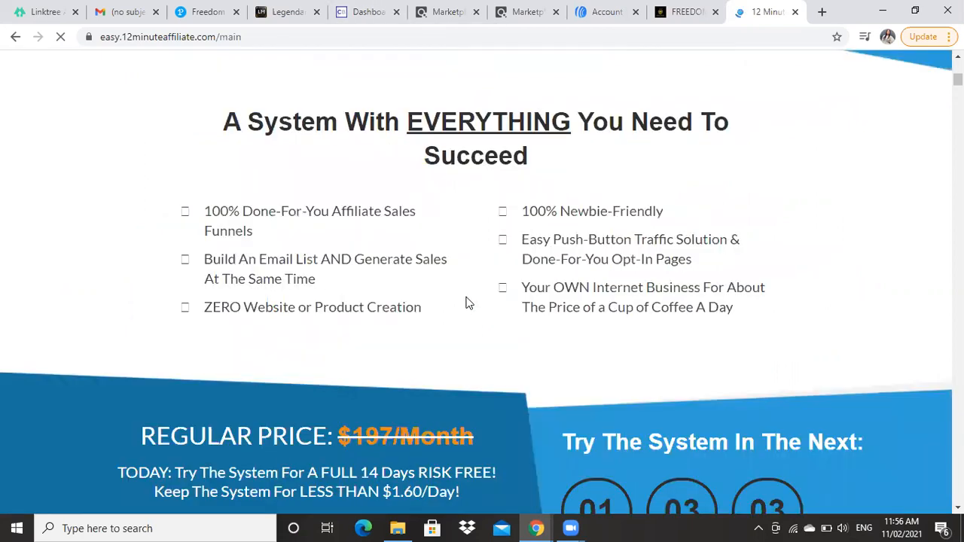
scroll(464, 312, up, 3)
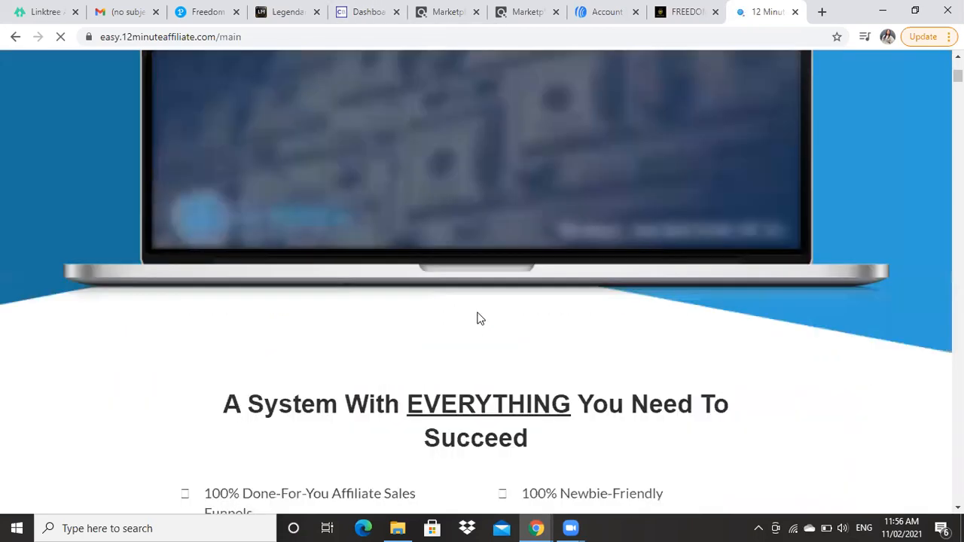
scroll(477, 318, up, 3)
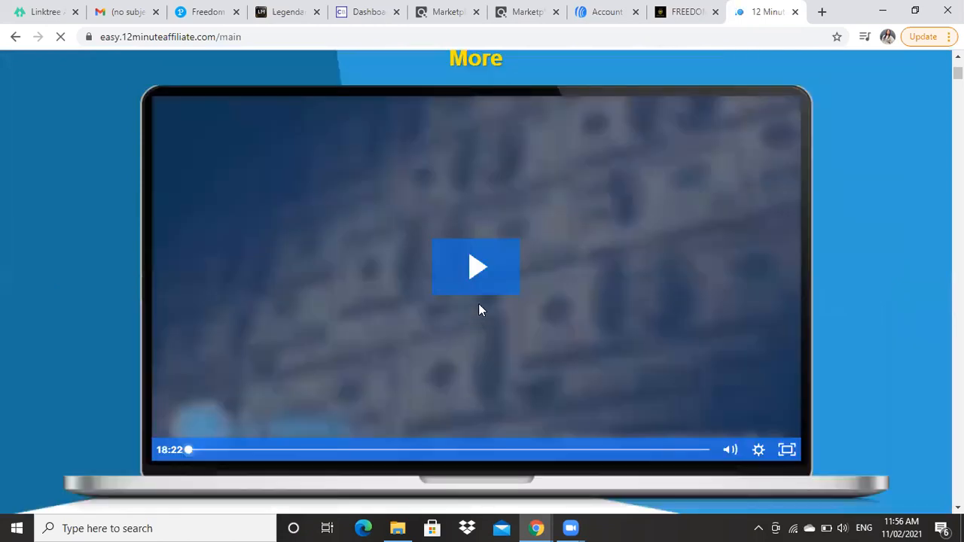
scroll(479, 310, up, 1)
scroll(476, 306, up, 1)
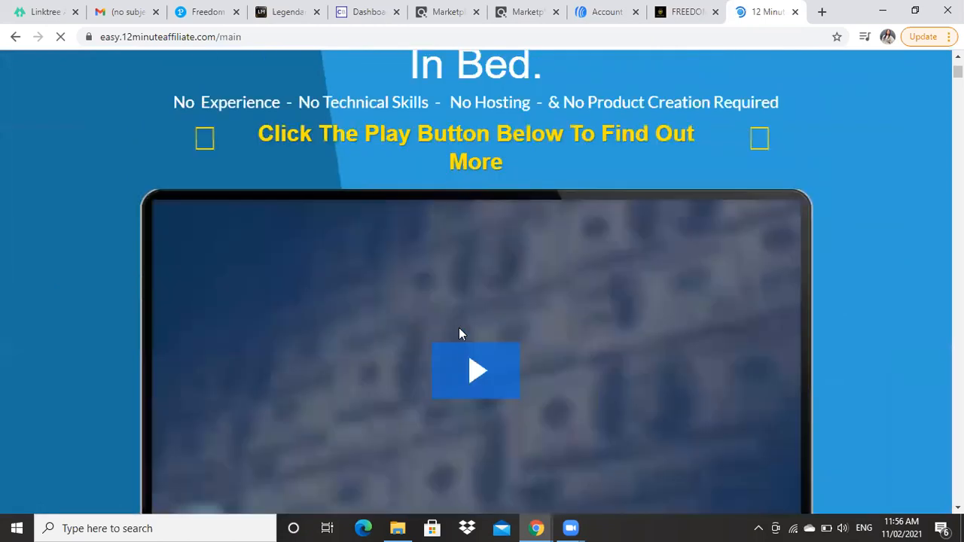
scroll(458, 334, up, 2)
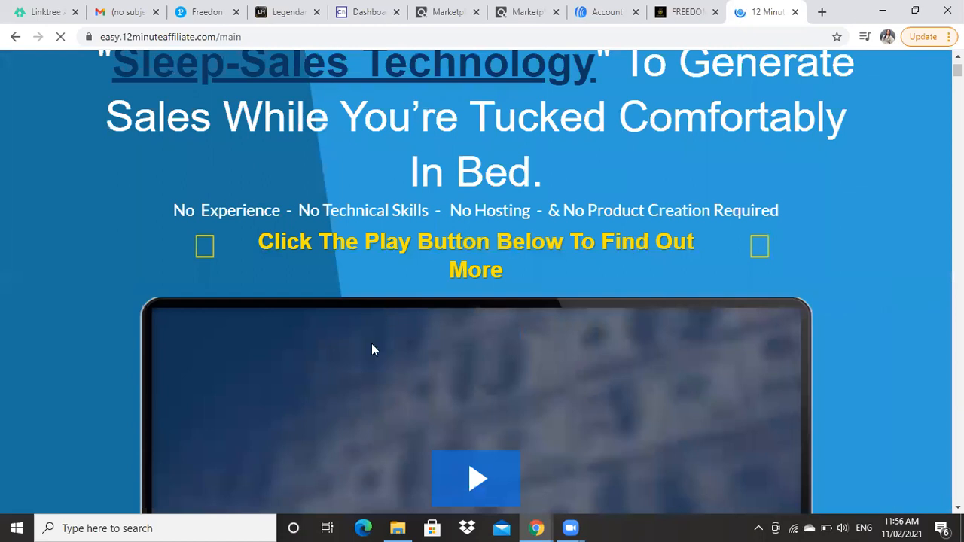
scroll(372, 350, down, 3)
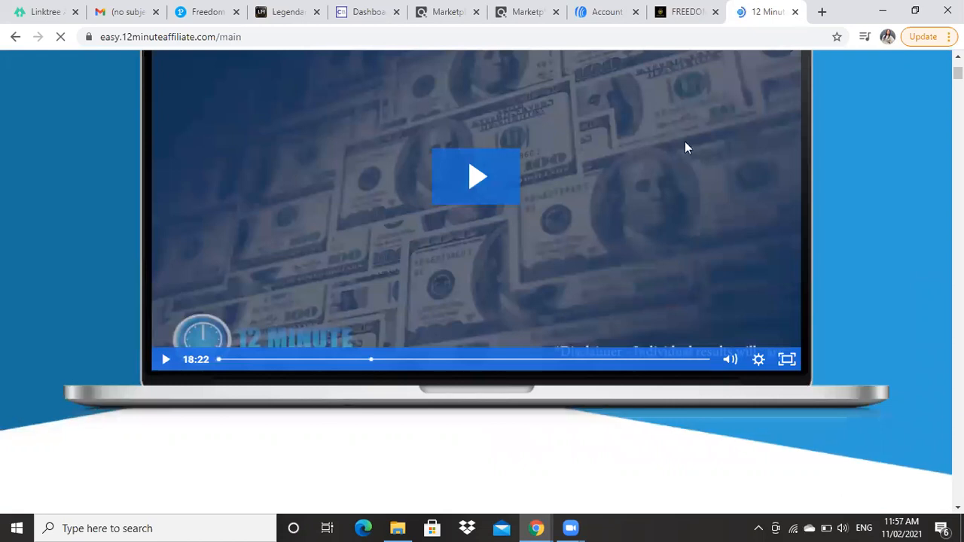
scroll(685, 148, down, 2)
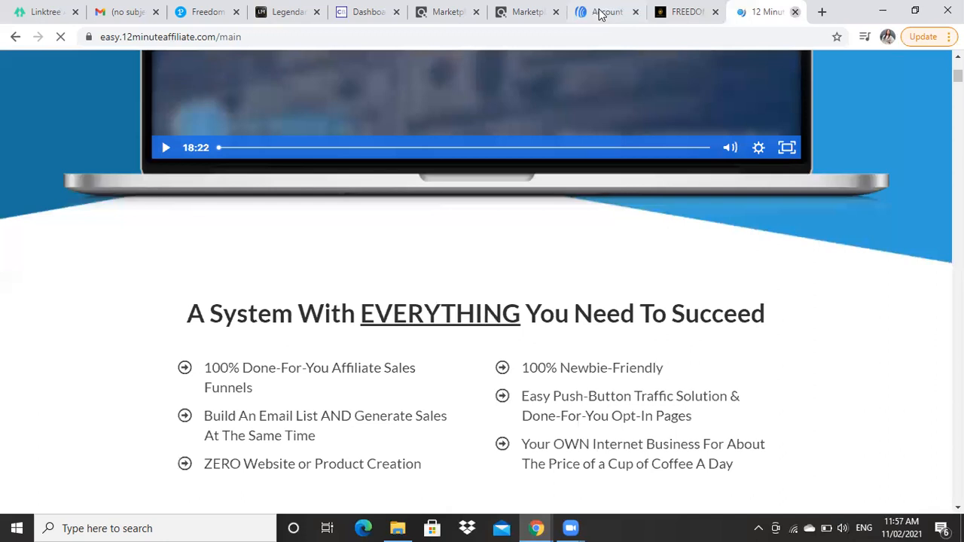
Close the sales page, switch to AWeber and open the template gallery for a new landing page
key(ctrl+w)
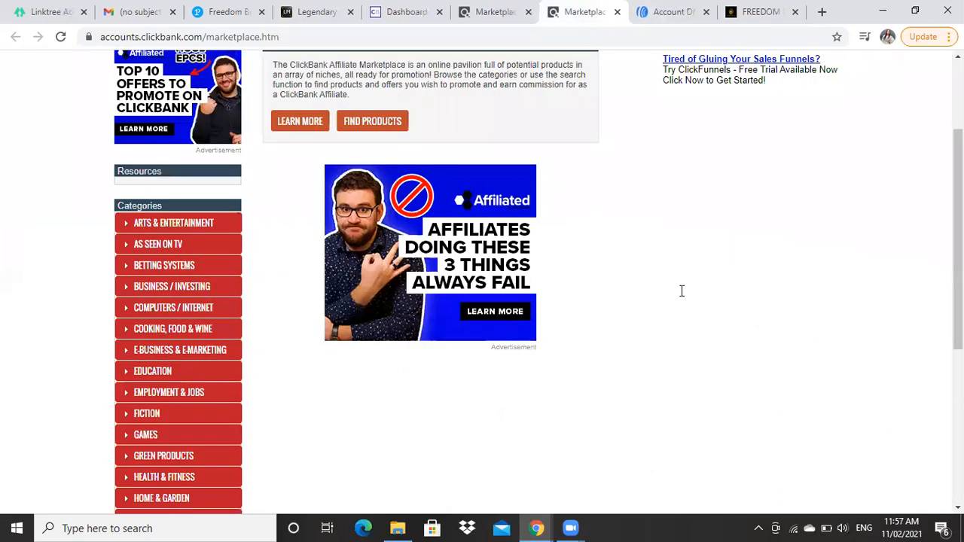
key(ctrl+Tab)
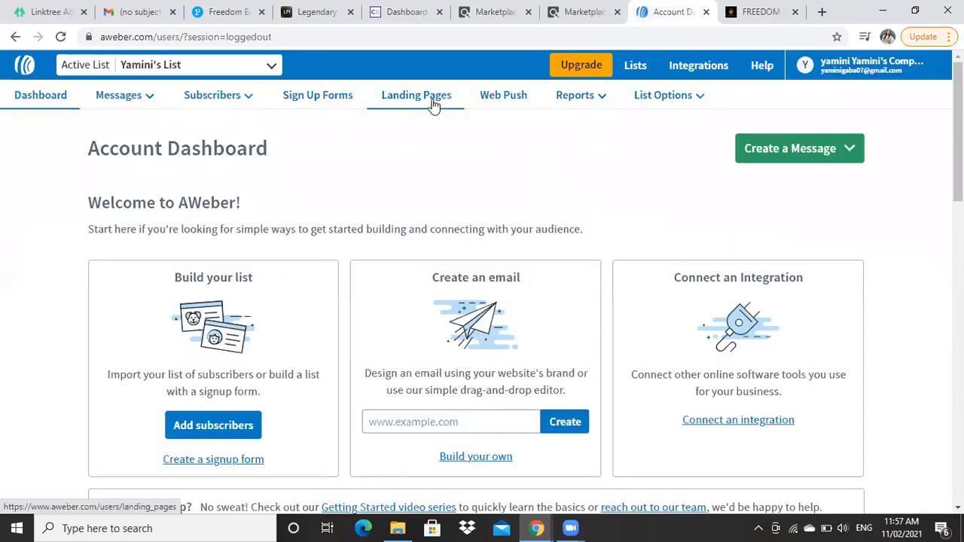
click(417, 96)
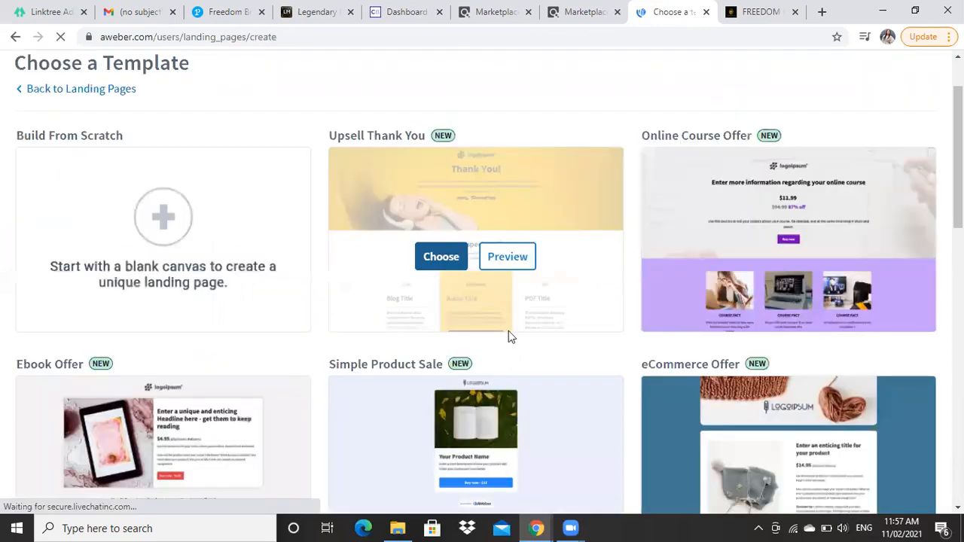
Create a landing page from the Consultation template
mouse_move(664, 406)
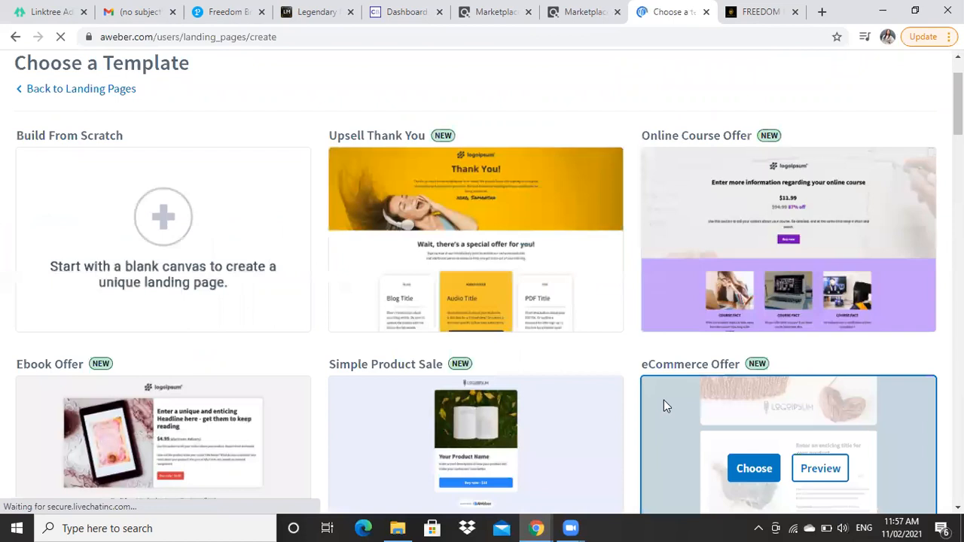
scroll(664, 406, down, 1)
scroll(665, 404, down, 3)
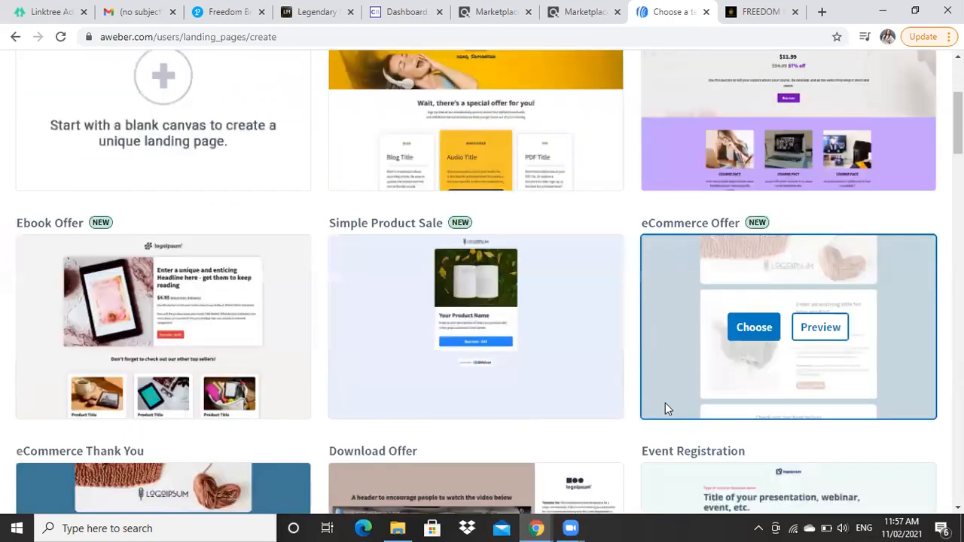
scroll(665, 403, down, 5)
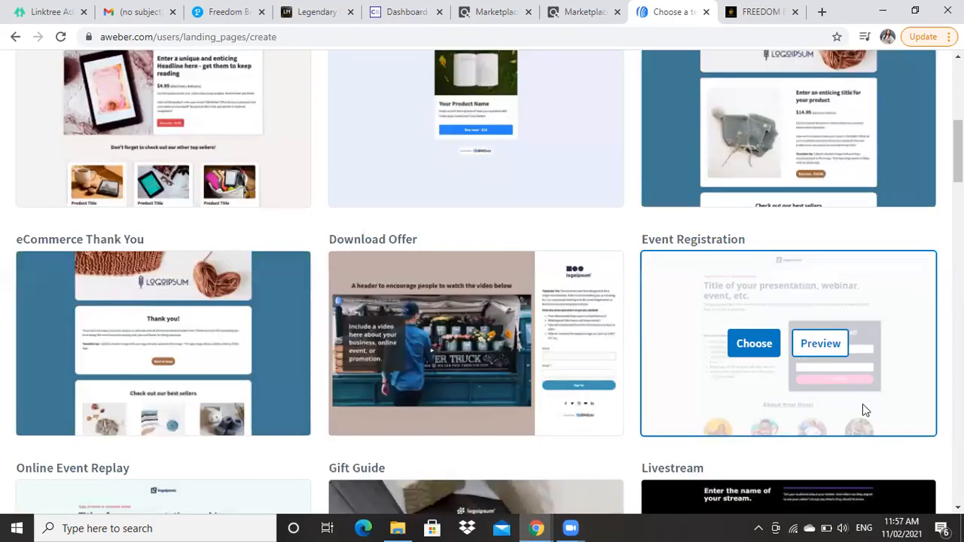
scroll(864, 405, down, 9)
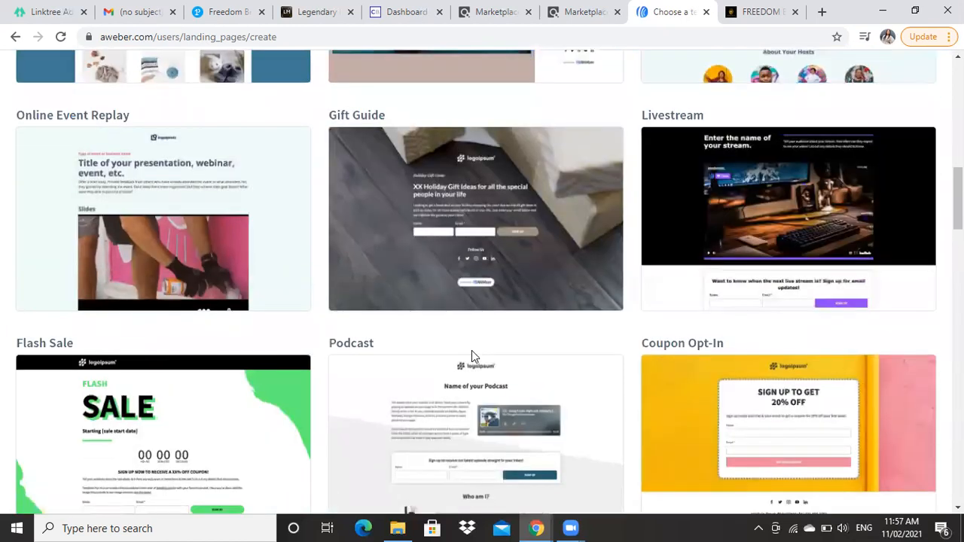
scroll(472, 350, up, 2)
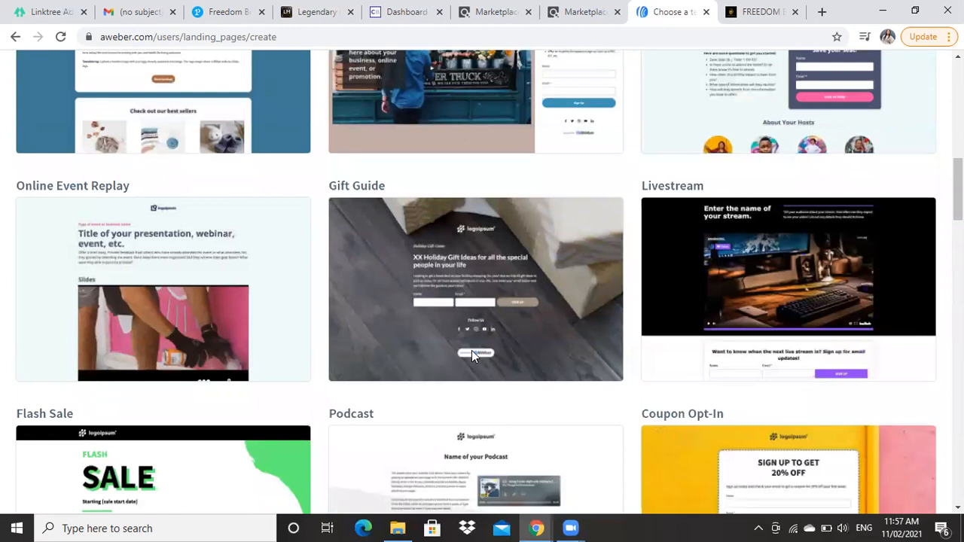
scroll(472, 350, down, 10)
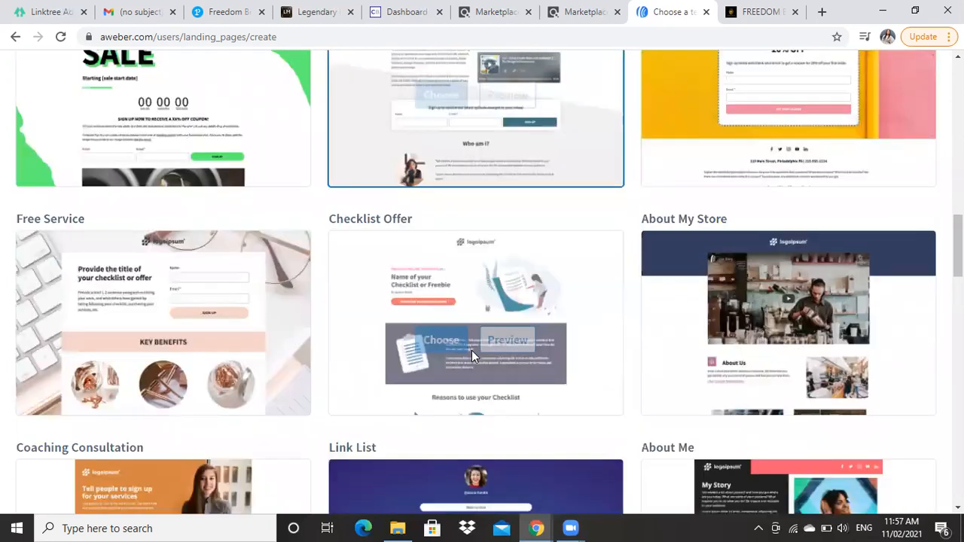
scroll(472, 350, down, 5)
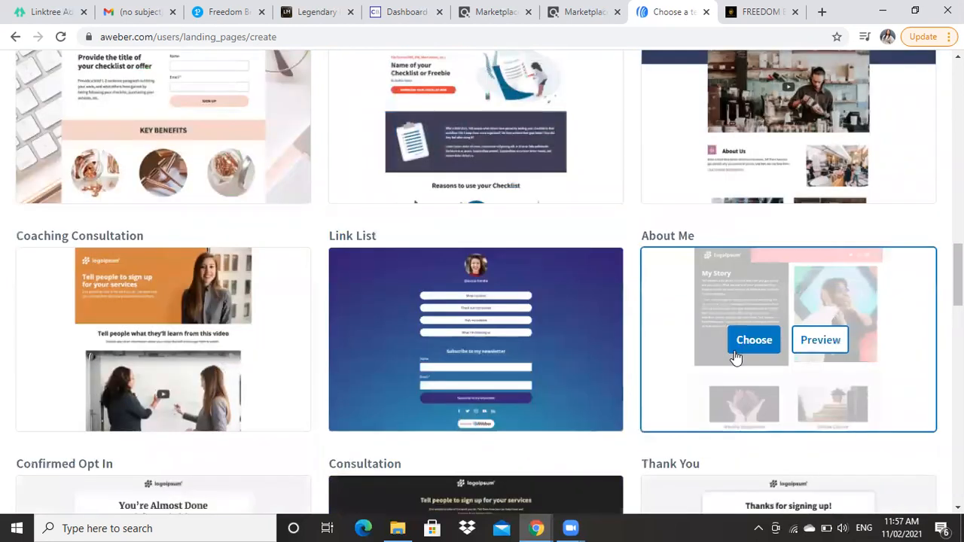
scroll(736, 357, down, 7)
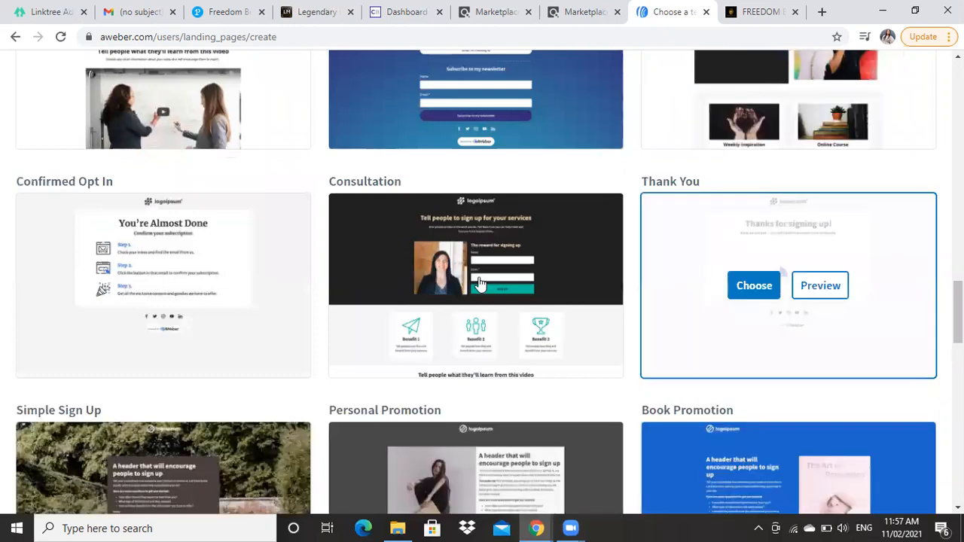
click(451, 289)
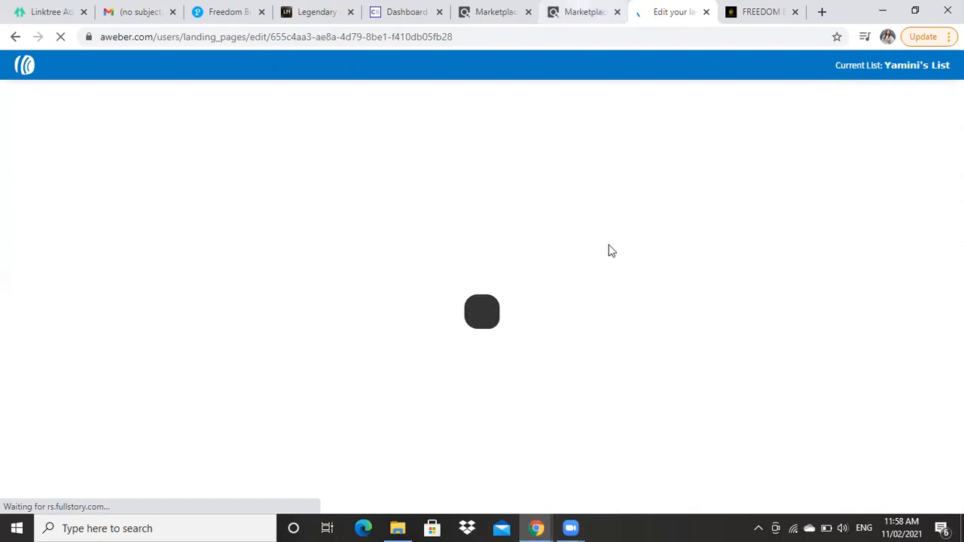
Return to the ClickBank marketplace results and open the affiliate page of The 12 Minute Affiliate System
click(581, 11)
scroll(338, 120, up, 2)
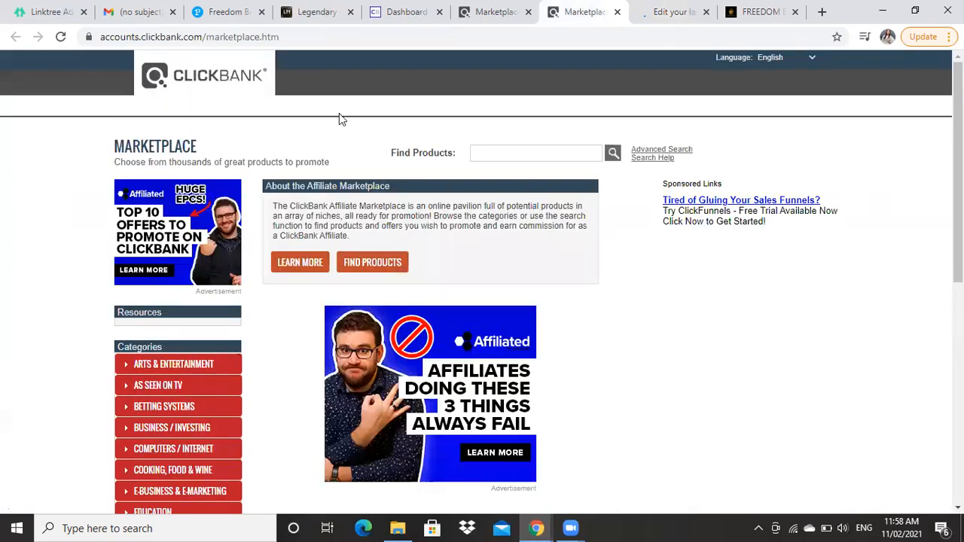
click(482, 12)
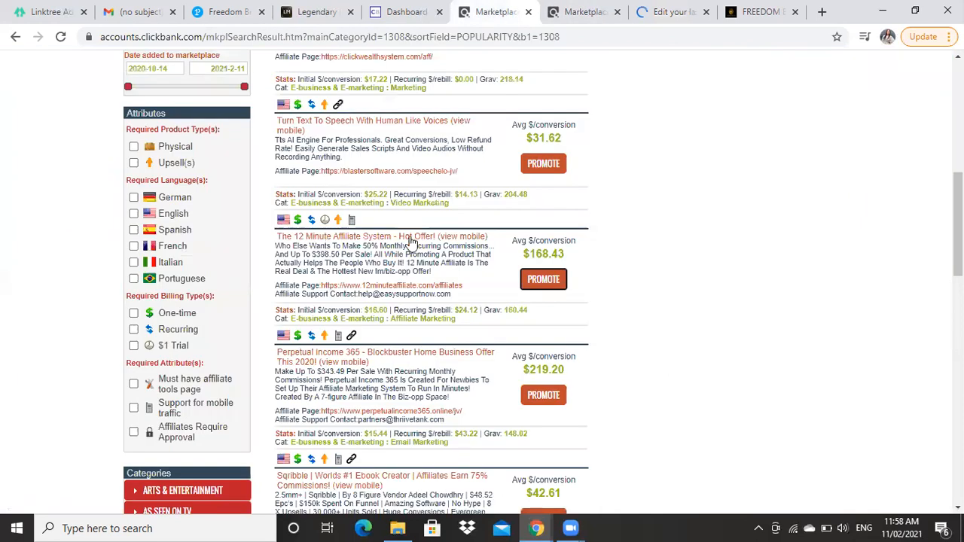
click(390, 288)
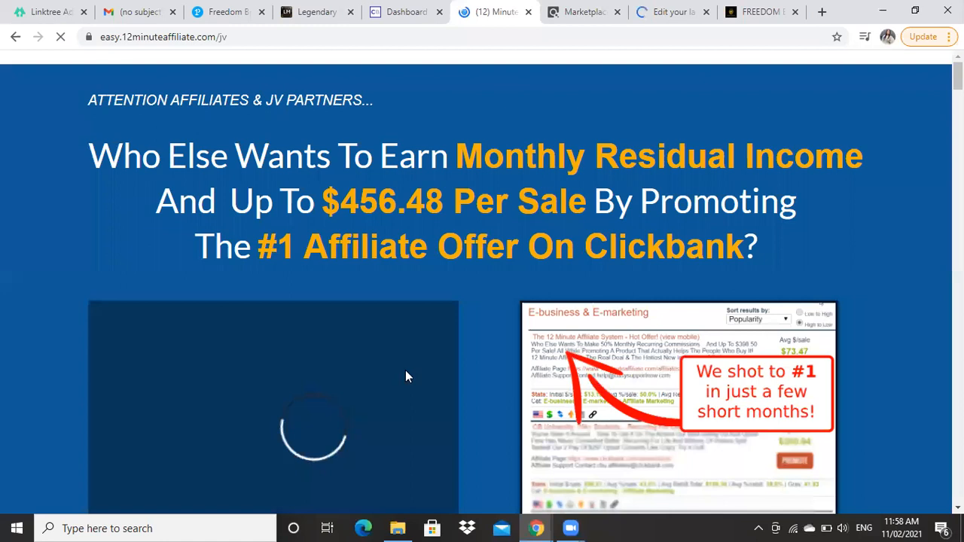
Examine the 12 Minute Affiliate JV page from the headline through the earnings proof and affiliate link section to The Offer's benefits
scroll(406, 370, down, 3)
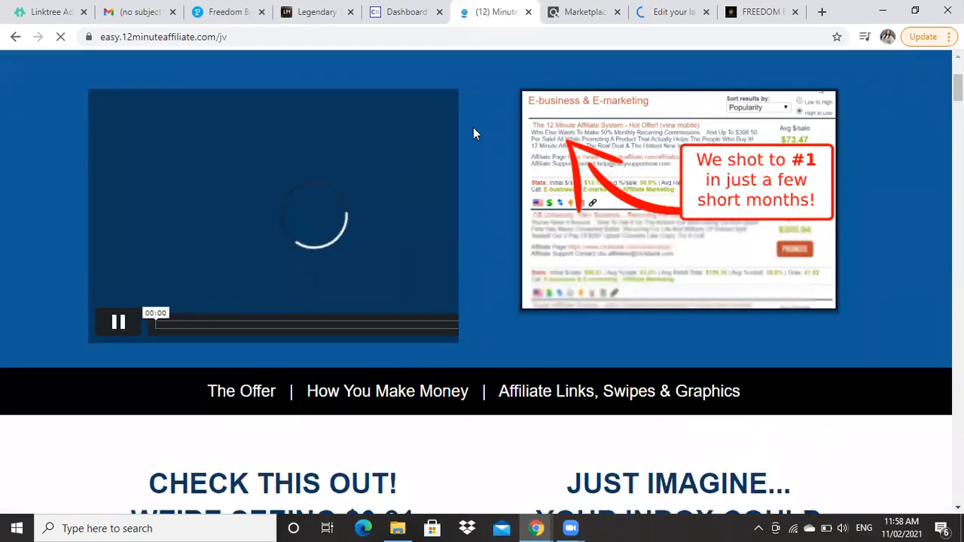
scroll(449, 266, up, 3)
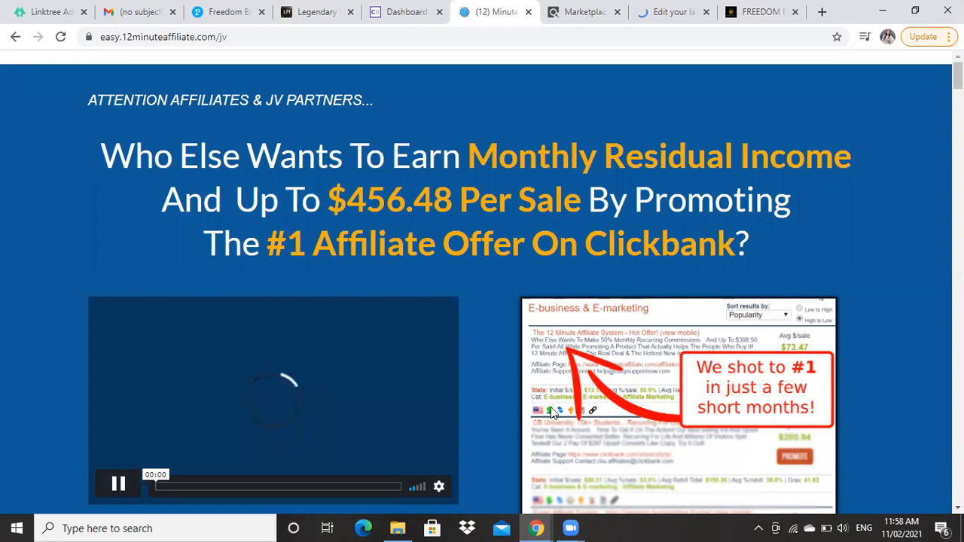
scroll(552, 411, down, 2)
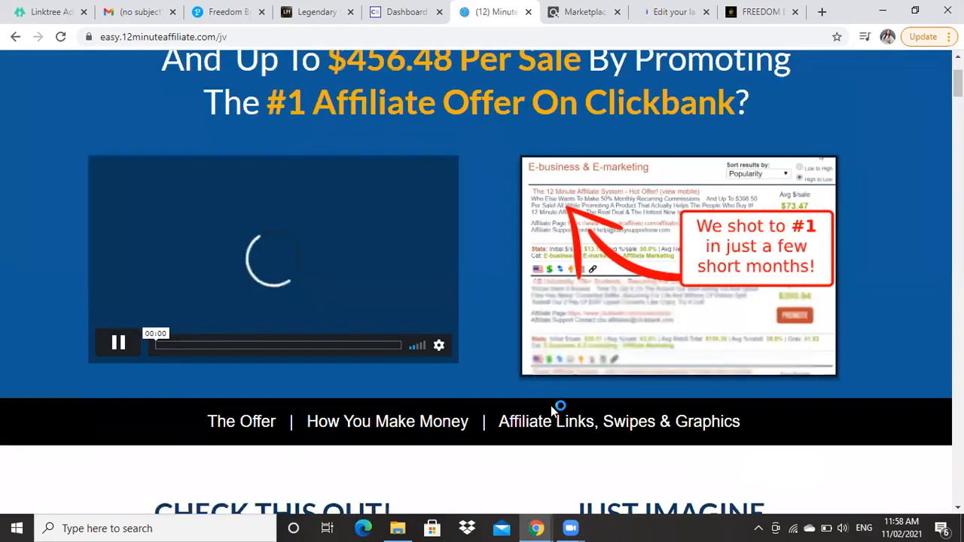
scroll(552, 409, down, 4)
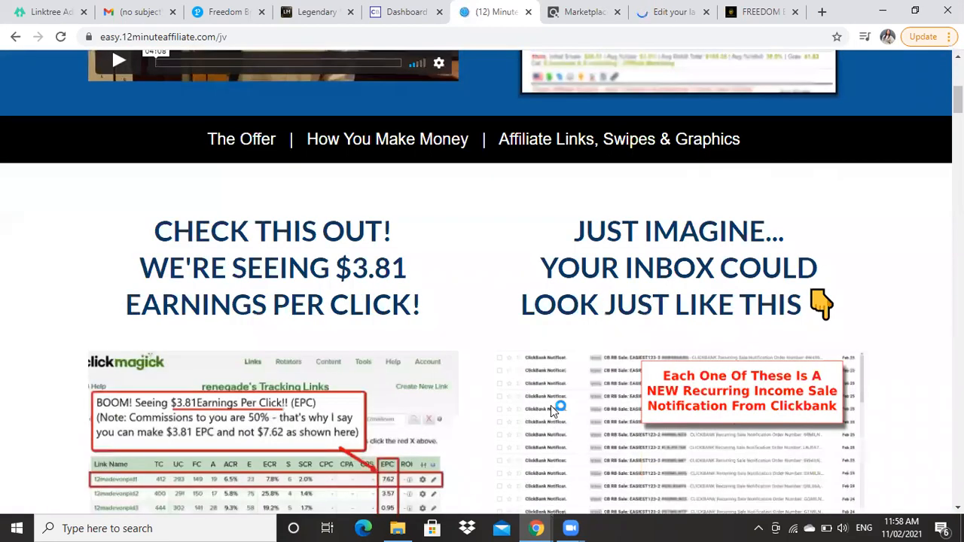
scroll(551, 409, down, 2)
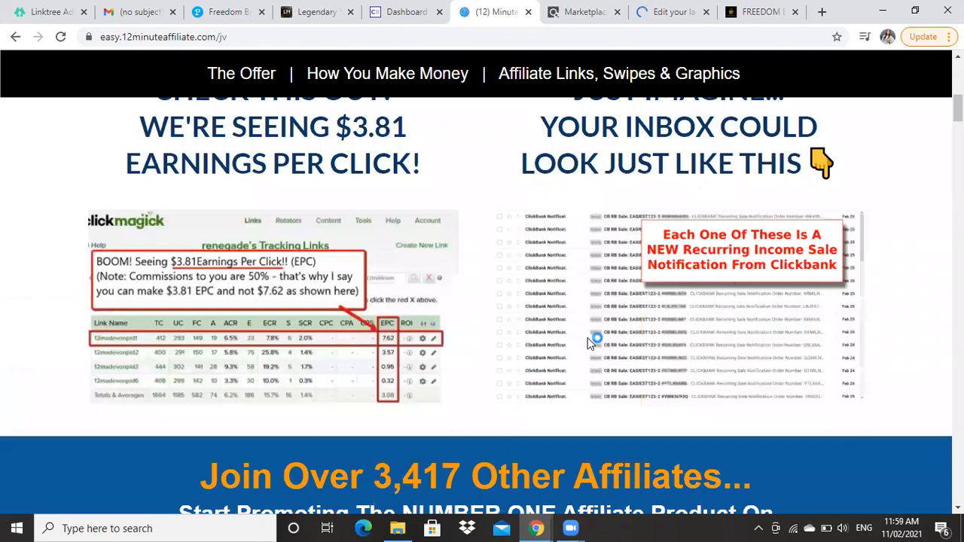
scroll(590, 342, down, 6)
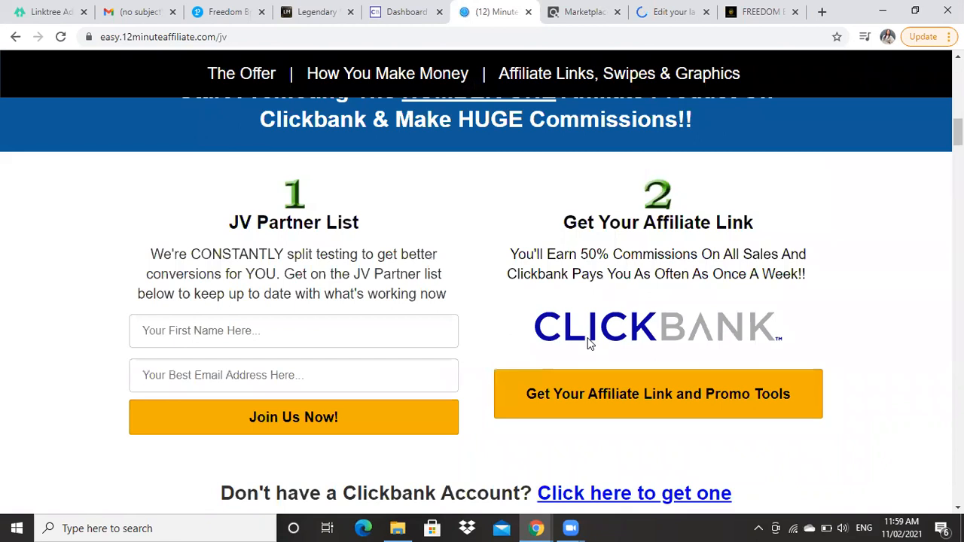
scroll(590, 343, down, 1)
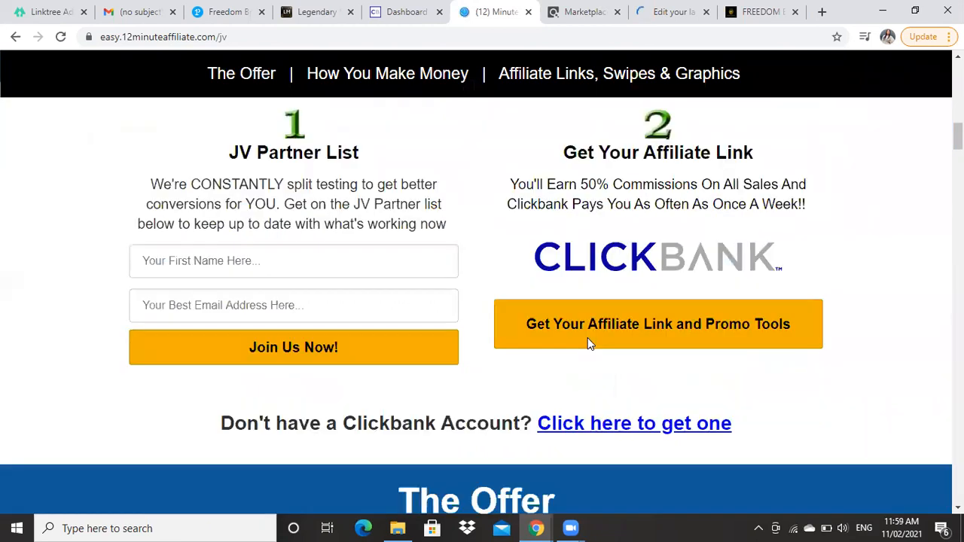
scroll(590, 343, down, 1)
scroll(590, 342, down, 3)
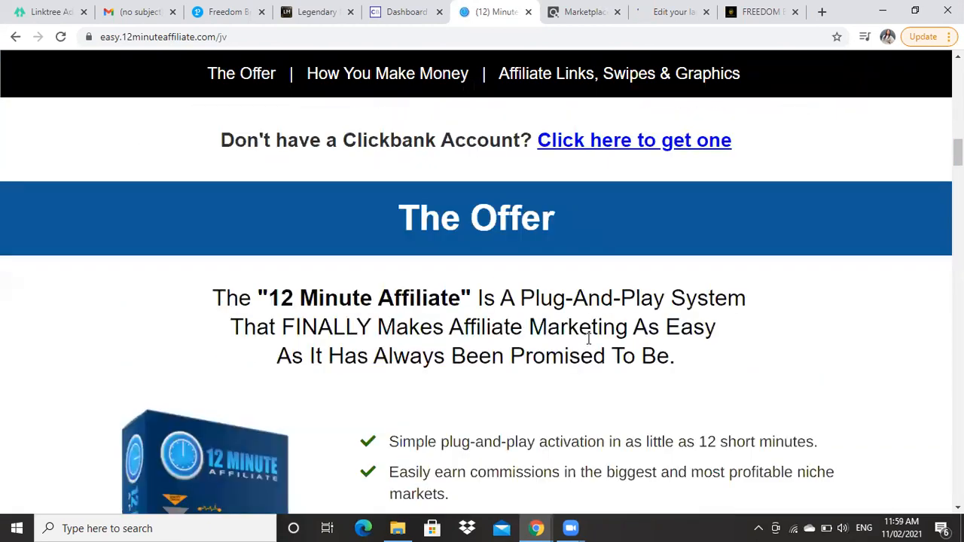
scroll(590, 339, down, 1)
scroll(590, 339, up, 1)
scroll(370, 339, down, 3)
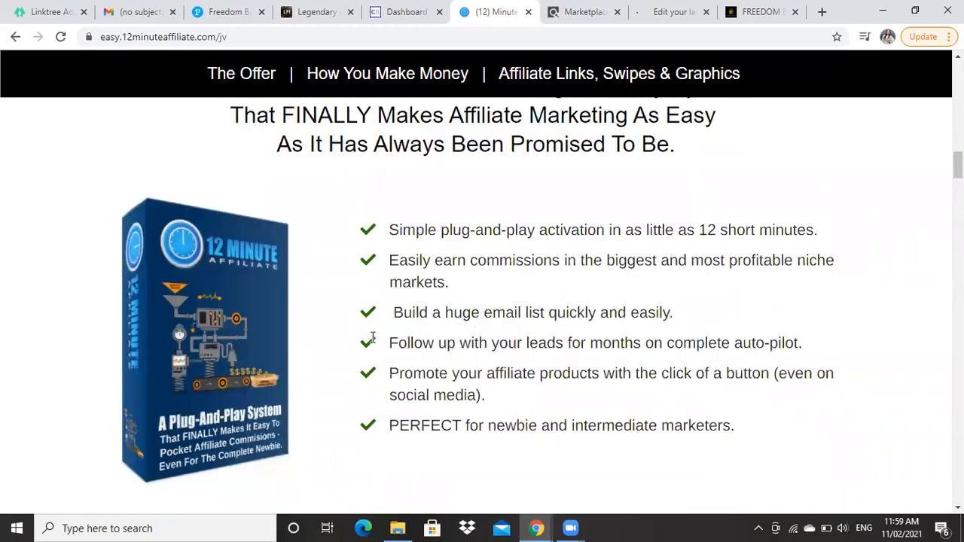
Examine the 12 Minute Affiliate JV page's reasons to promote, the How You Make Money commission funnel and the additional upsells
scroll(371, 336, down, 5)
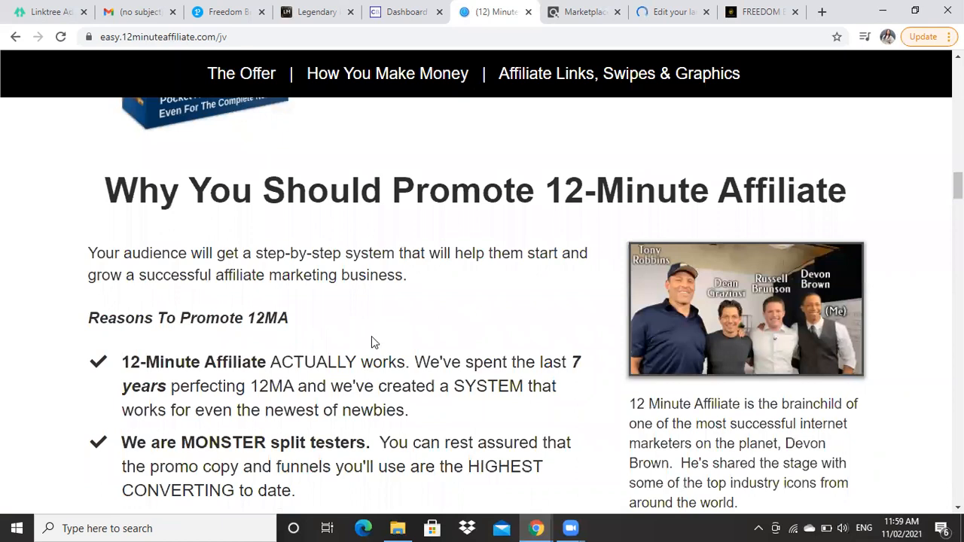
scroll(371, 337, down, 10)
scroll(372, 341, down, 4)
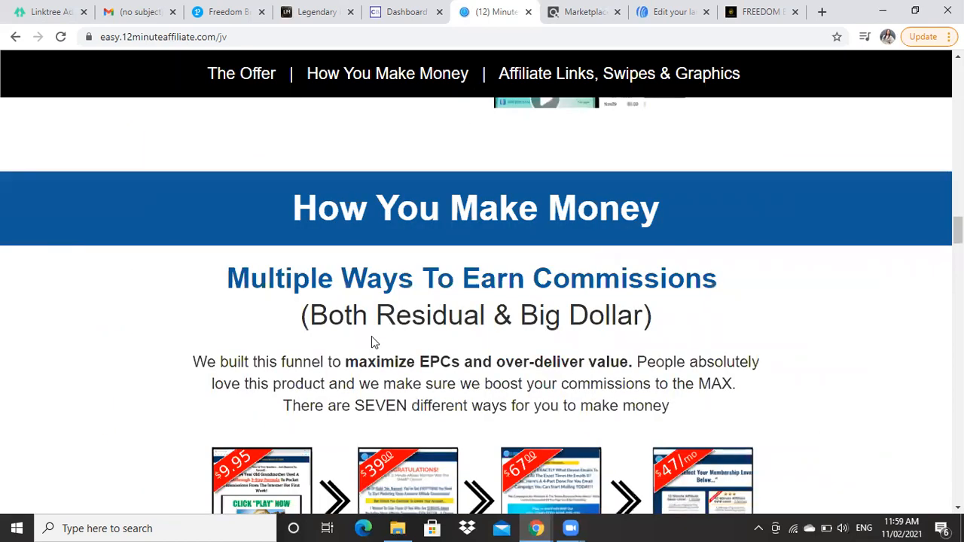
scroll(371, 341, down, 2)
scroll(377, 350, down, 2)
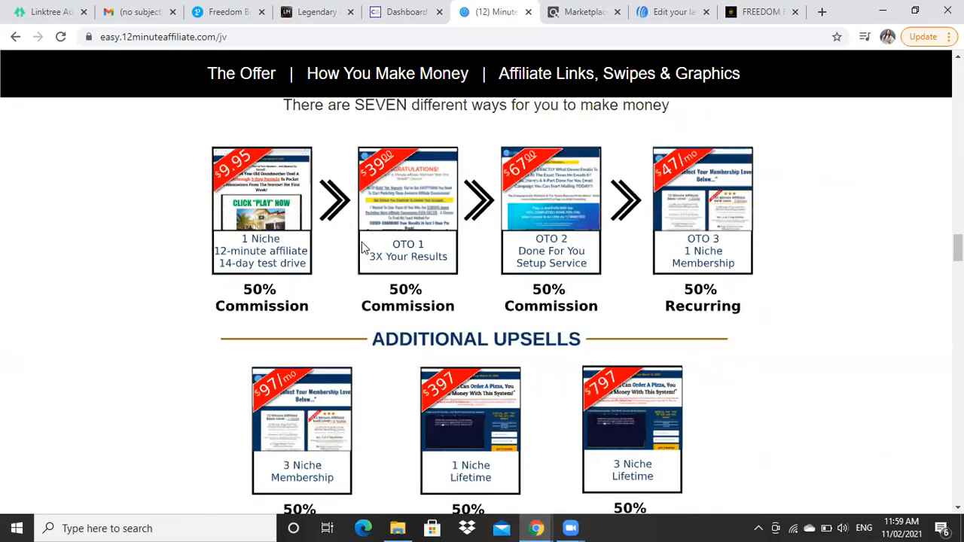
scroll(367, 267, down, 1)
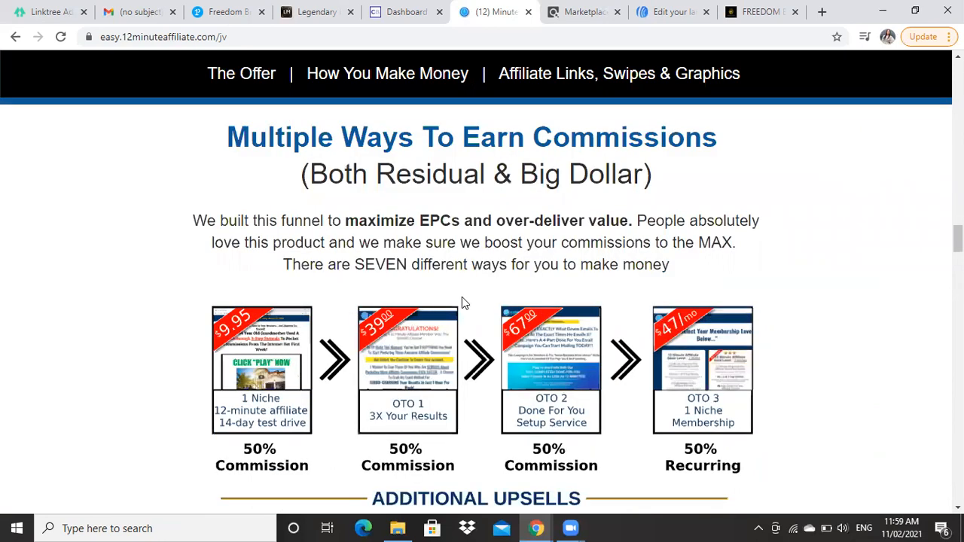
scroll(462, 301, down, 2)
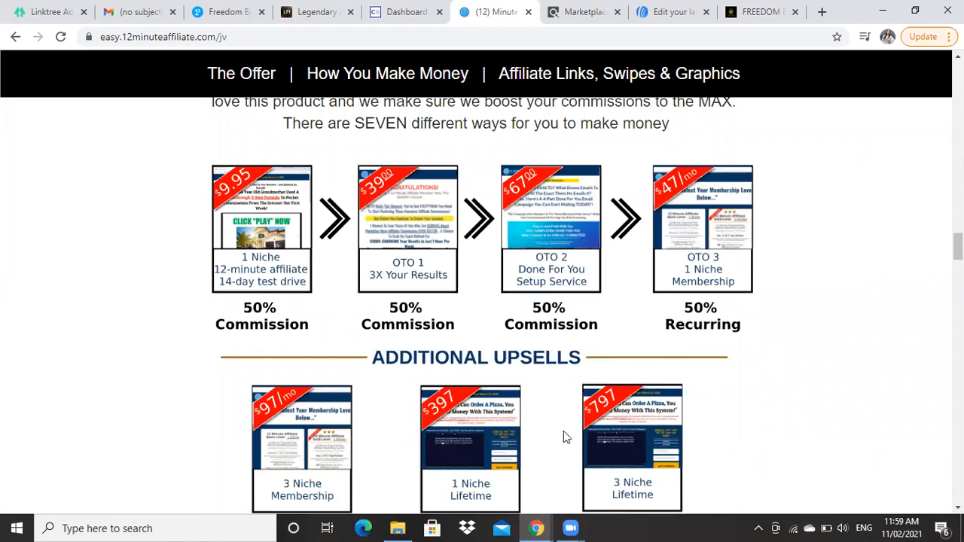
scroll(564, 437, down, 1)
scroll(561, 424, down, 2)
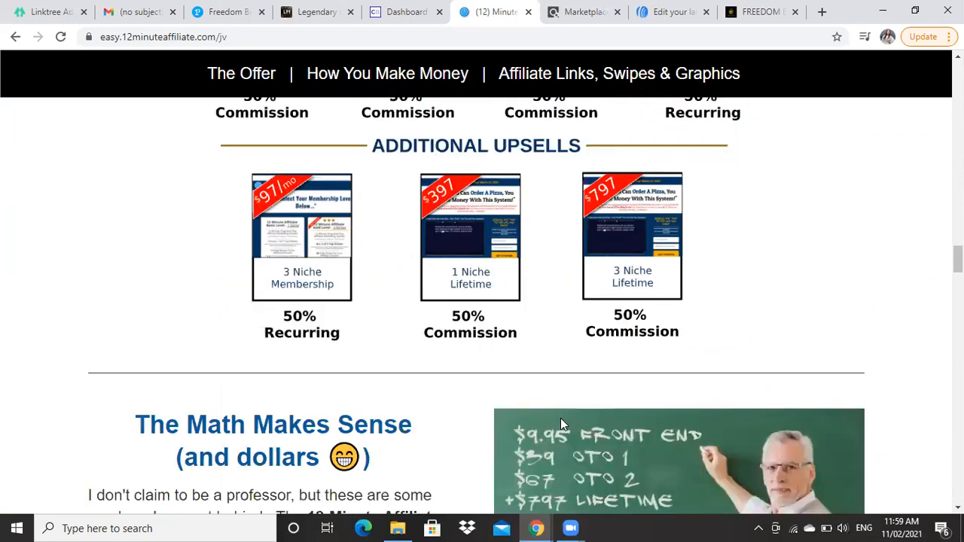
Look over the Affiliate Link Generator & Swipes section, and return to the headline at the start of the JV page
scroll(561, 424, down, 4)
scroll(561, 424, down, 4)
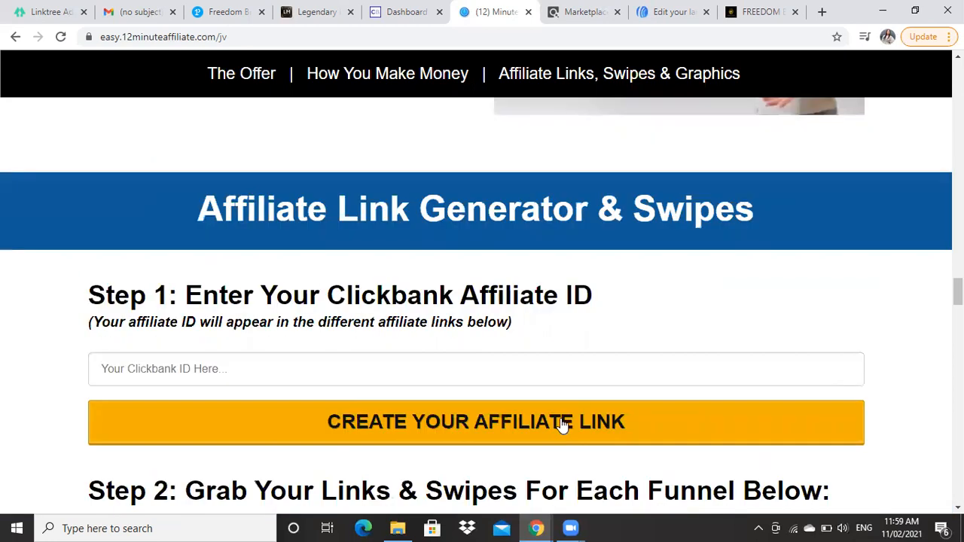
scroll(561, 422, down, 2)
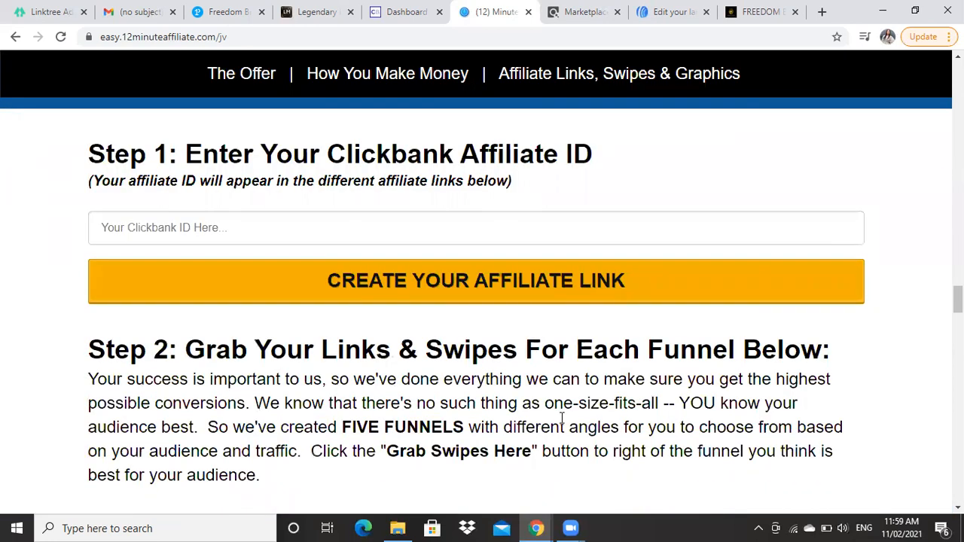
scroll(557, 391, up, 12)
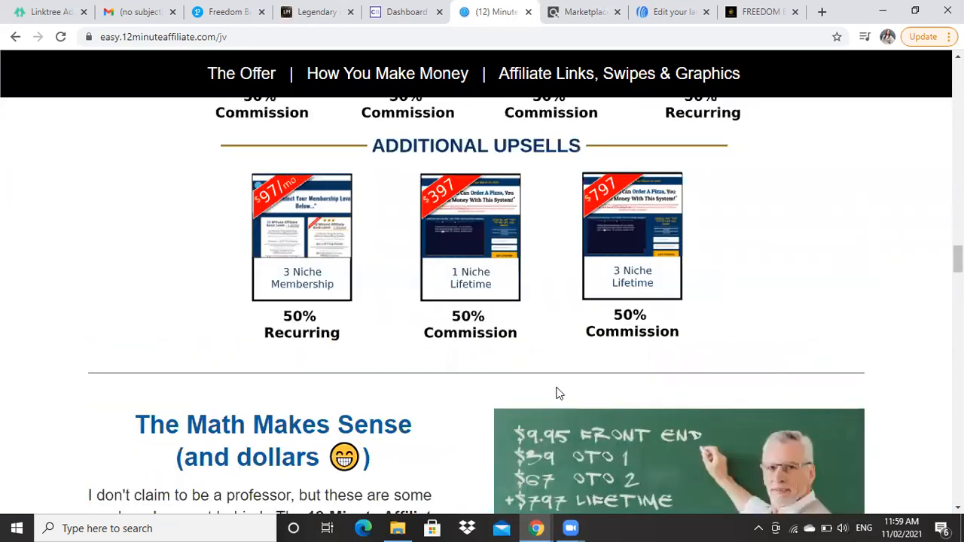
scroll(556, 386, up, 5)
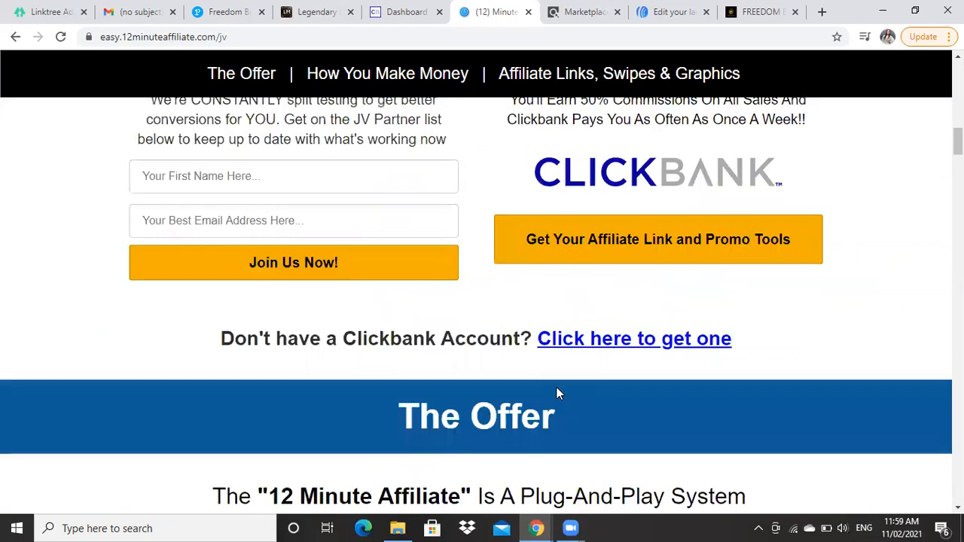
scroll(556, 387, up, 5)
scroll(546, 398, up, 4)
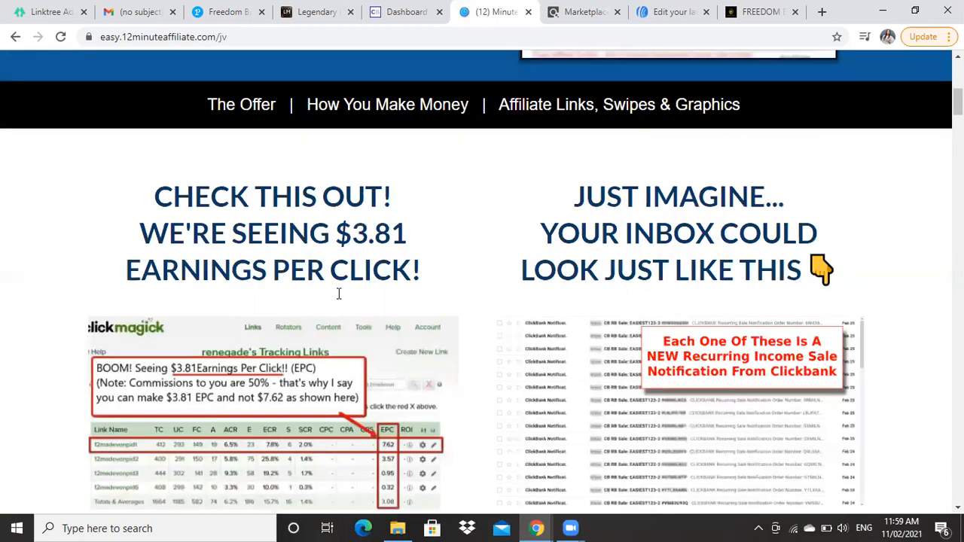
scroll(355, 305, up, 1)
scroll(368, 316, up, 5)
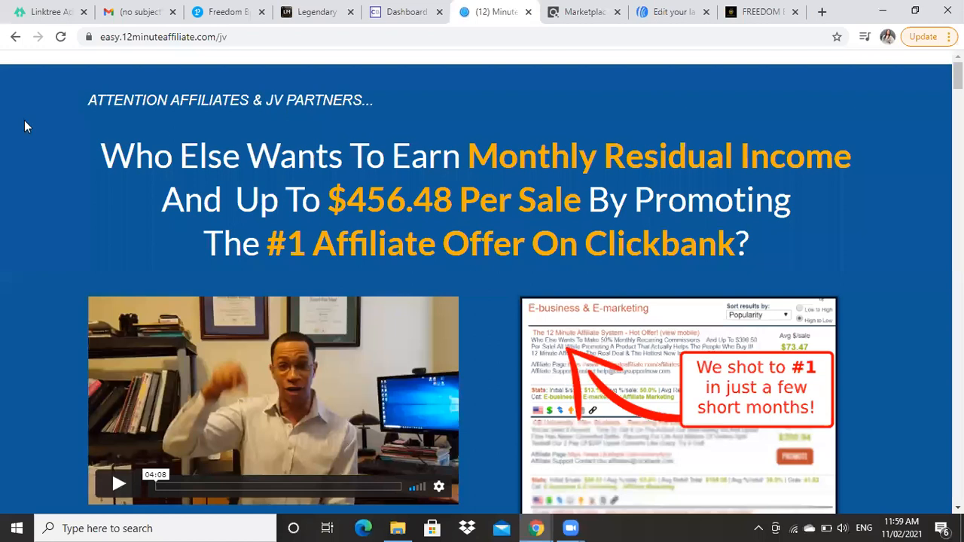
Switch to the AWeber landing page editor and delete the placeholder logo above the main heading
click(663, 12)
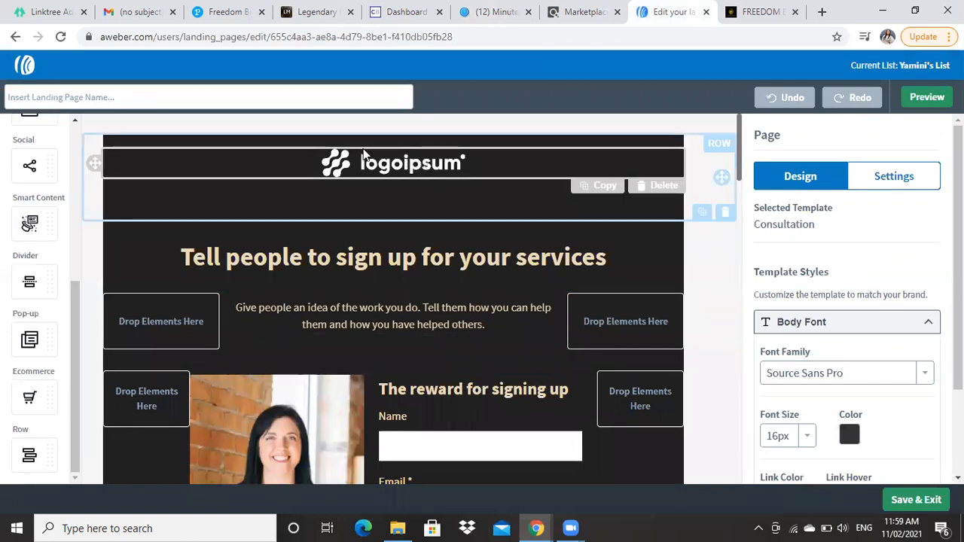
click(643, 186)
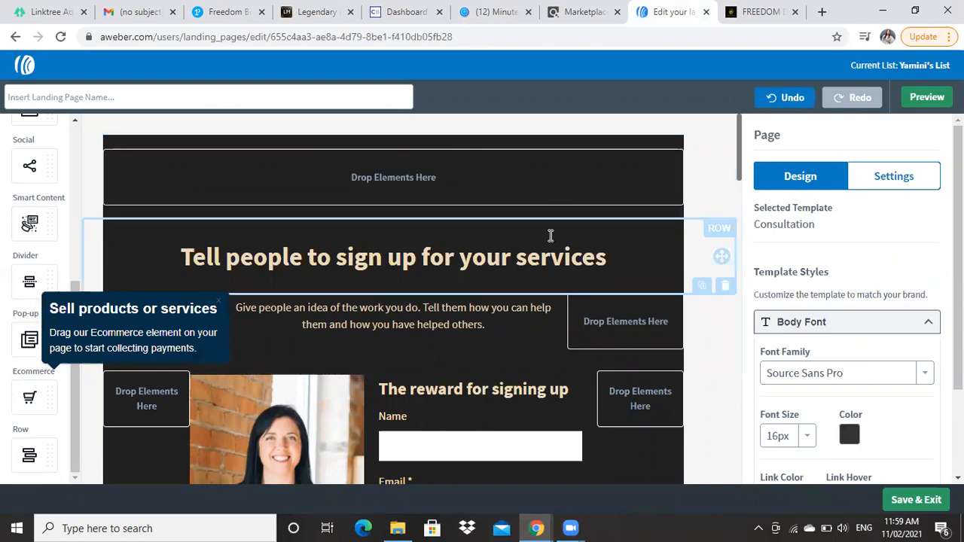
Delete the template's content rows below the sign-up form, including the consultation video row and the call-to-action row
scroll(550, 238, down, 3)
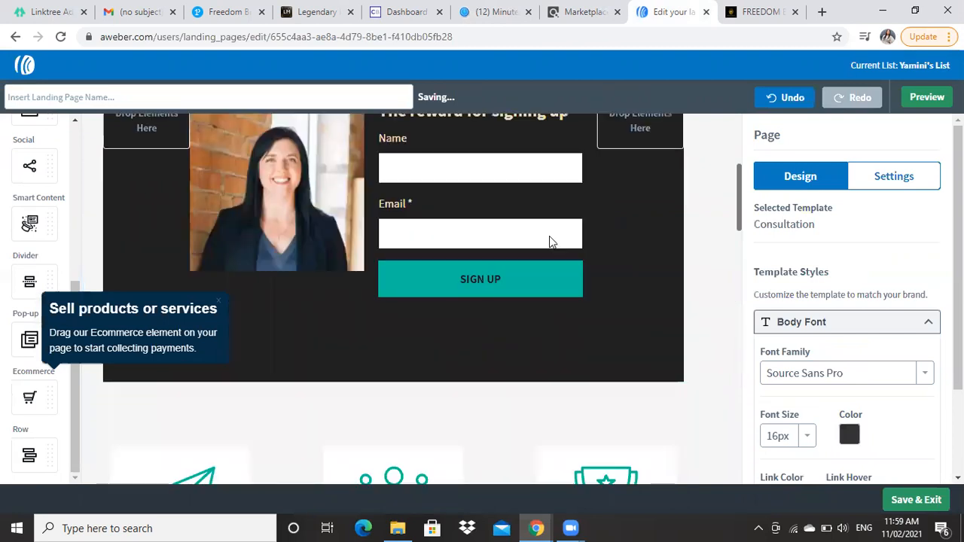
scroll(550, 241, down, 3)
scroll(728, 360, down, 1)
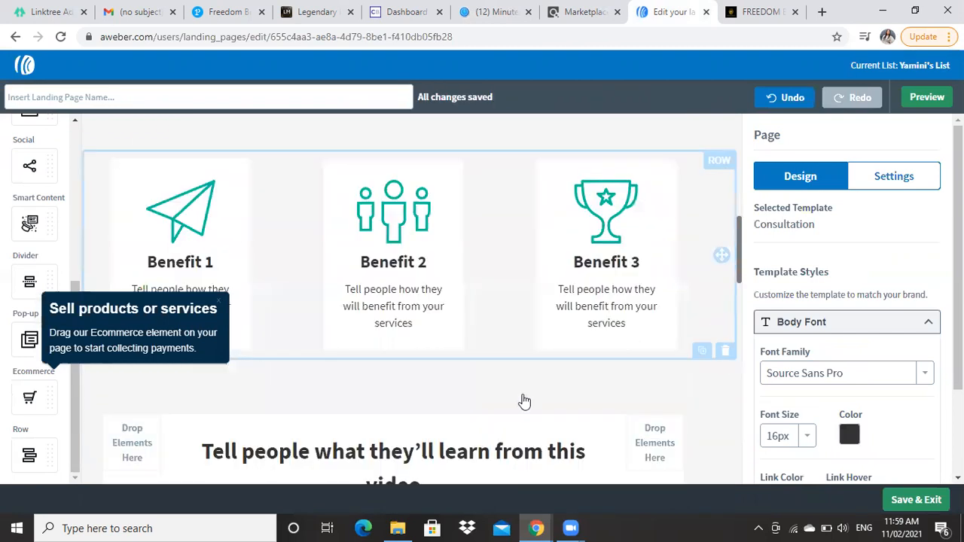
scroll(519, 388, down, 3)
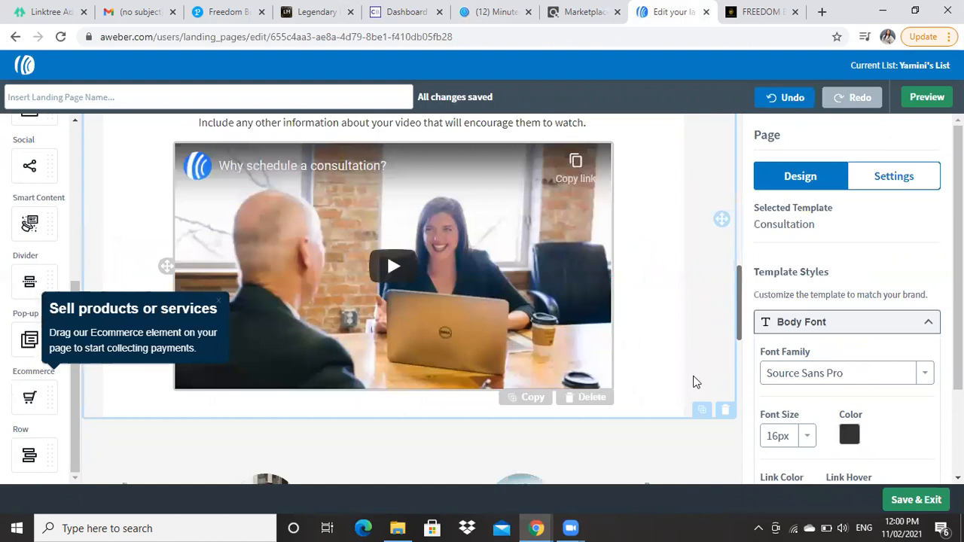
scroll(693, 383, down, 1)
click(725, 386)
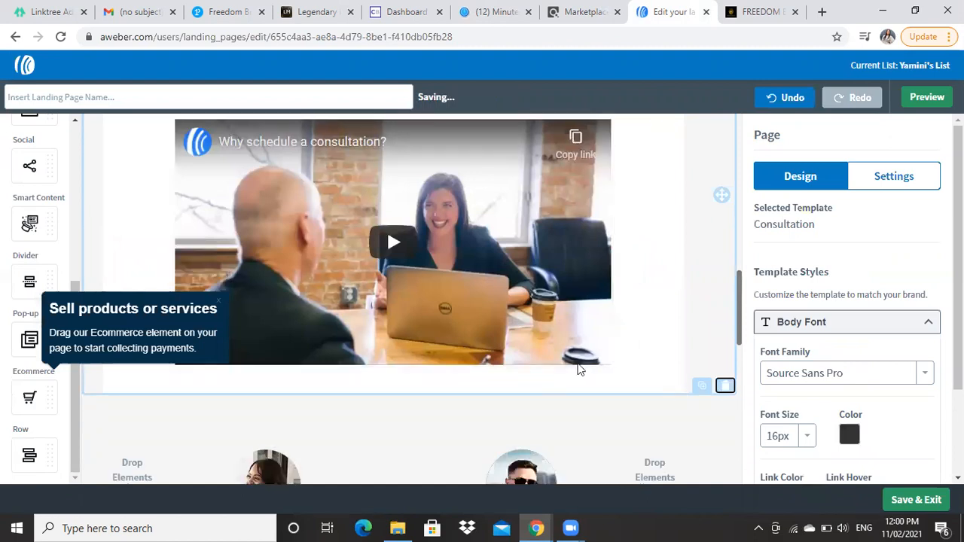
click(725, 413)
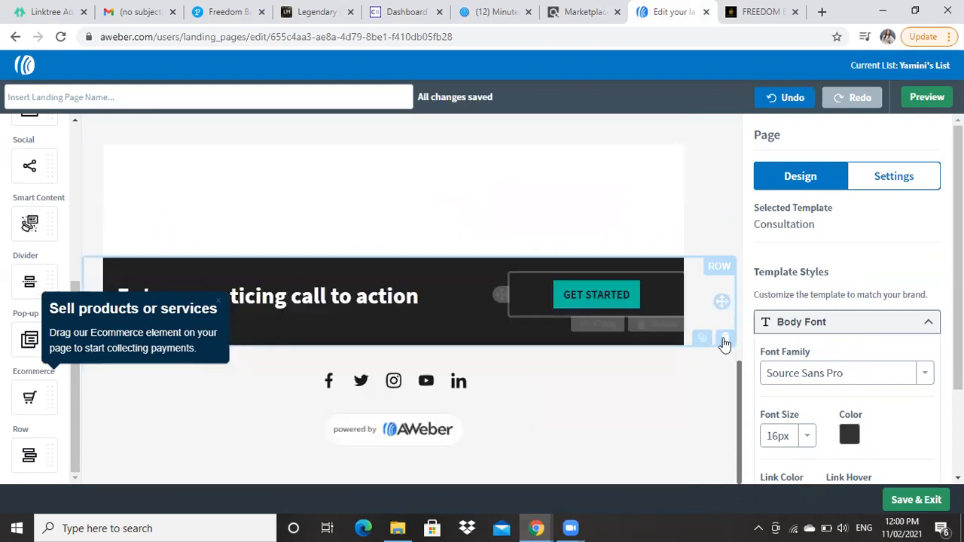
click(724, 340)
Delete the "powered by AWeber" badge and the social media icons from the landing page's footer
mouse_move(640, 461)
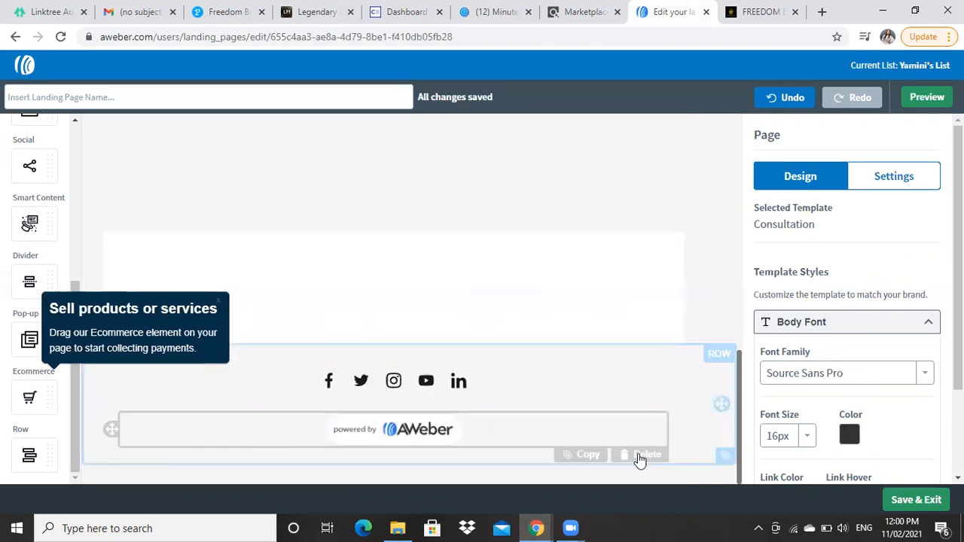
click(723, 455)
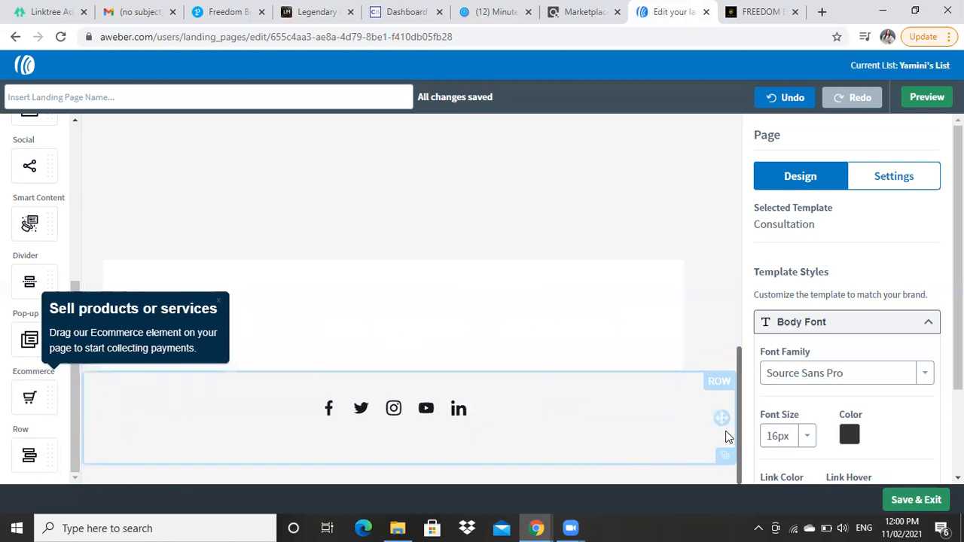
mouse_move(624, 436)
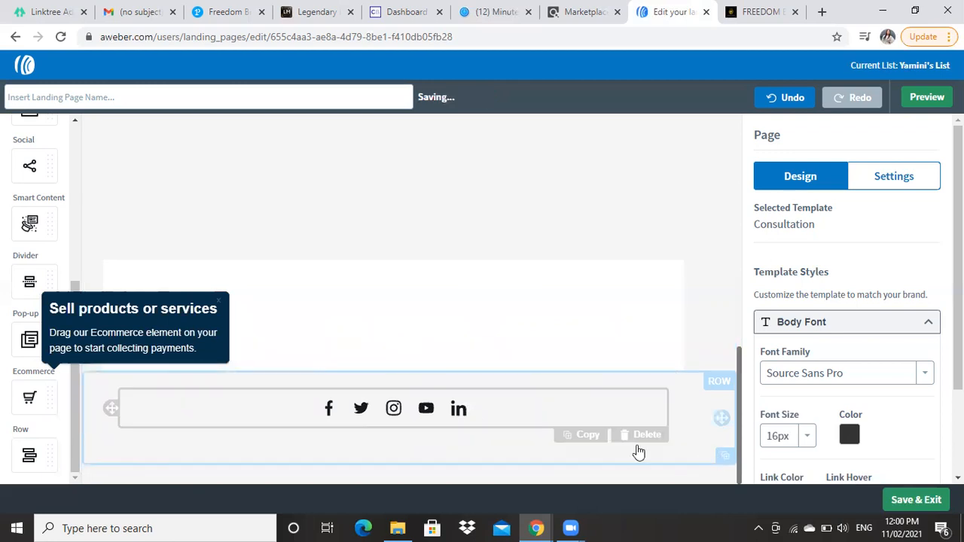
click(642, 437)
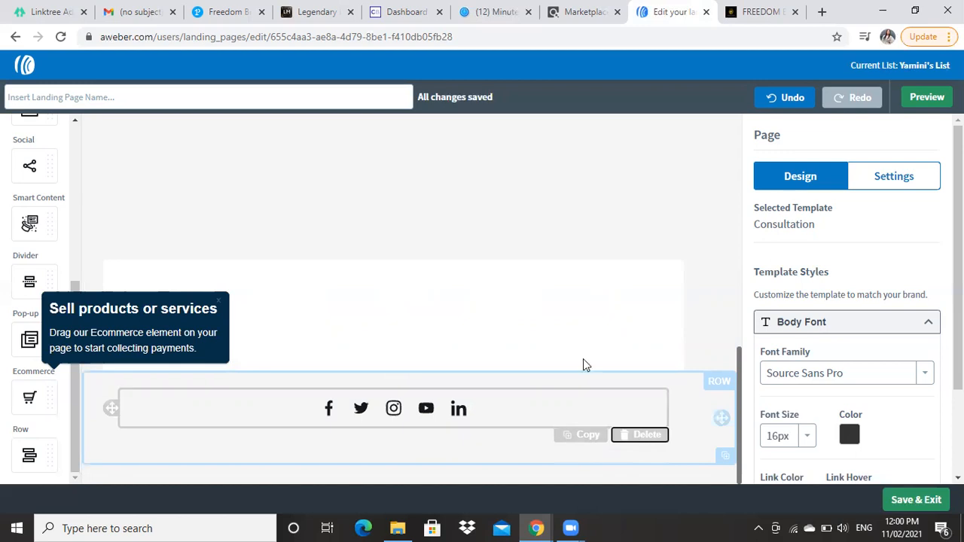
Delete the leftover blank row beneath the dark sign-up section
scroll(607, 374, up, 2)
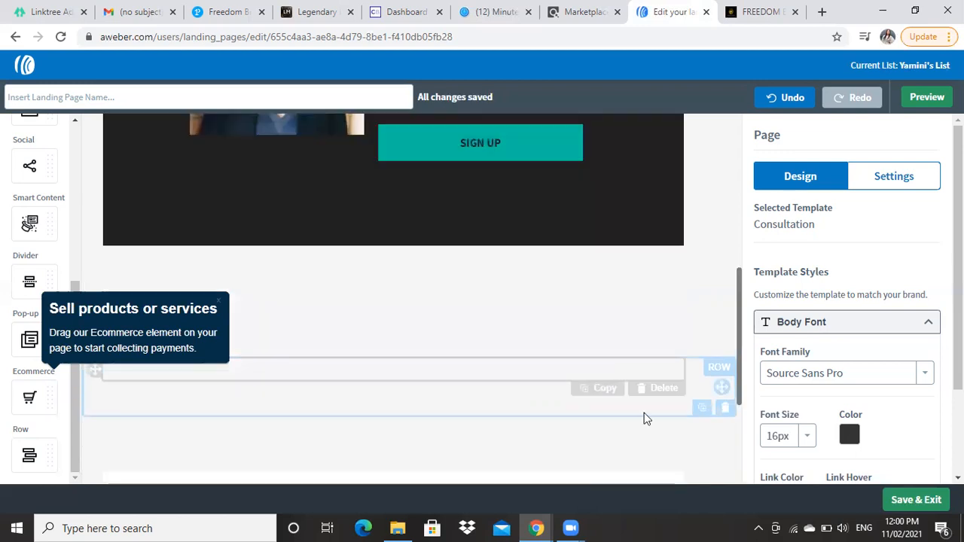
scroll(648, 419, down, 2)
click(728, 440)
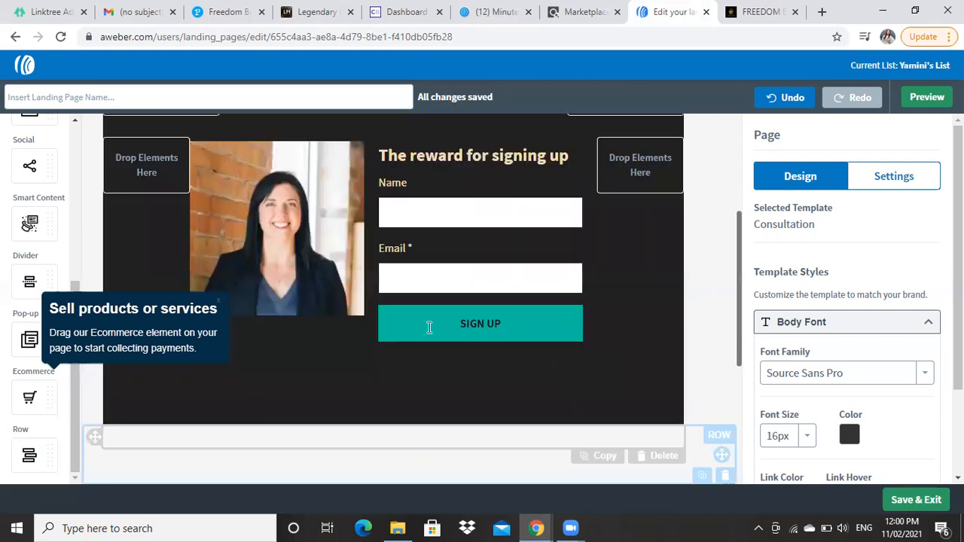
Replace the placeholder headshot beside the sign-up form by uploading y.jpg from the affiliate marketing folder on the Desktop
click(278, 309)
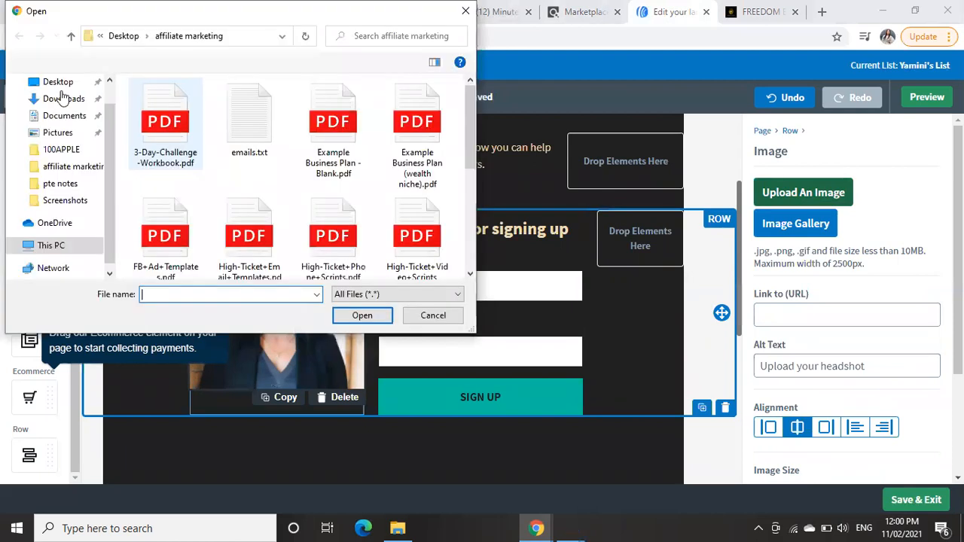
click(60, 83)
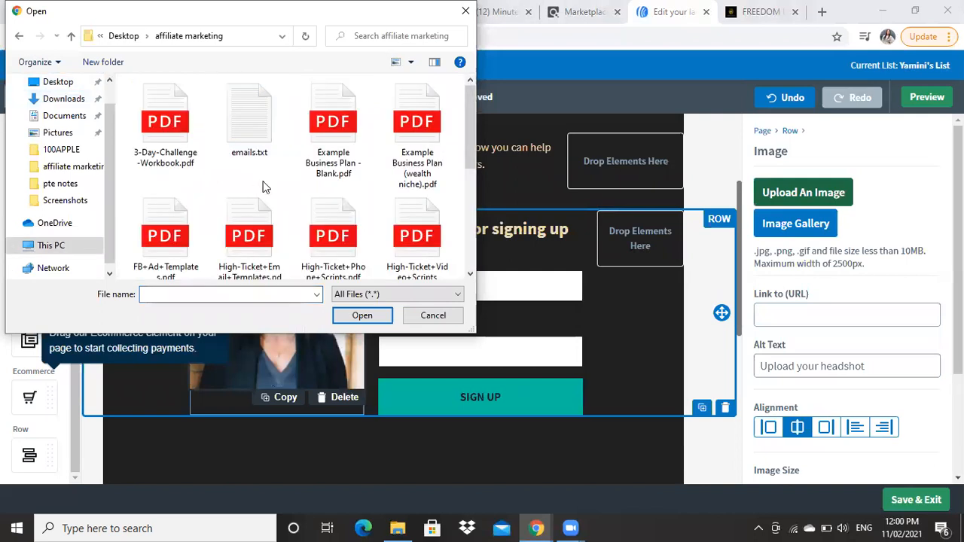
scroll(265, 186, down, 2)
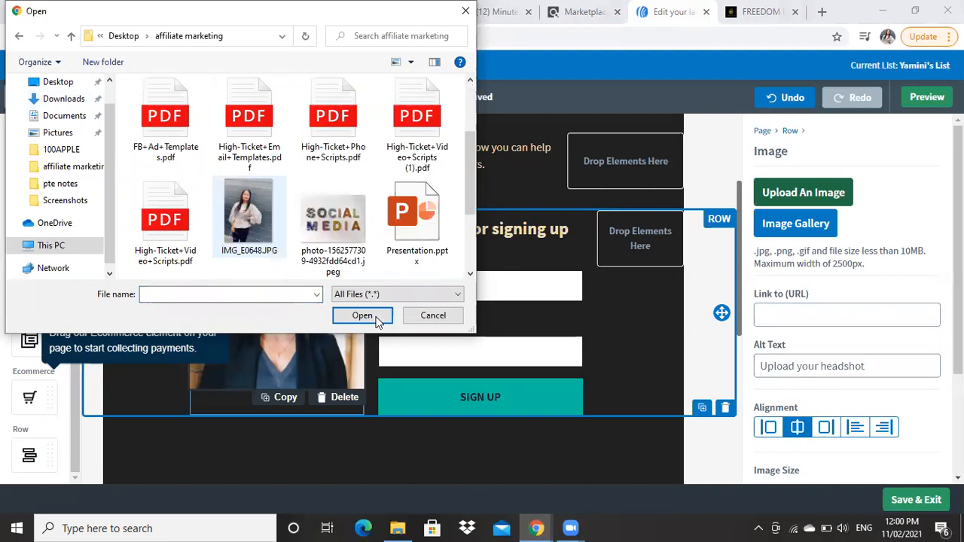
click(251, 220)
scroll(318, 251, down, 2)
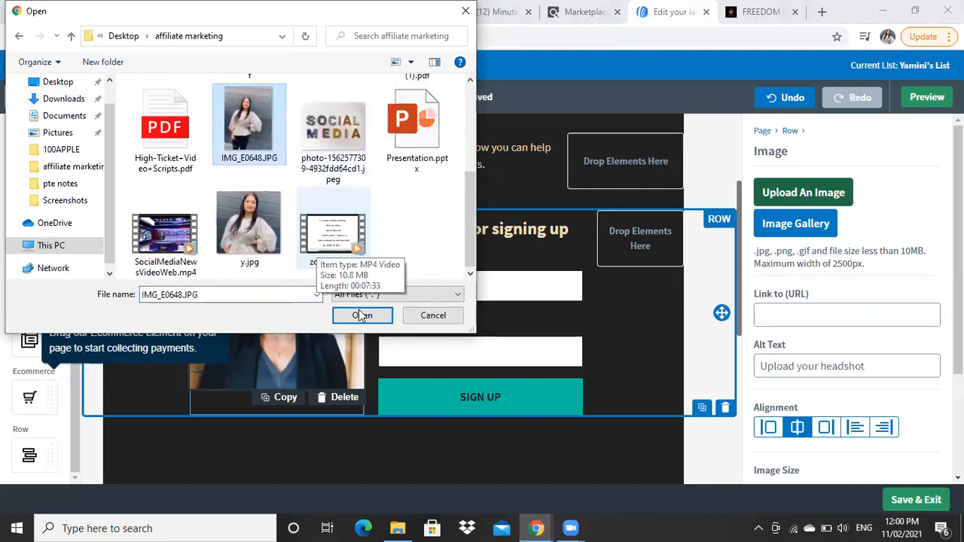
key(Down)
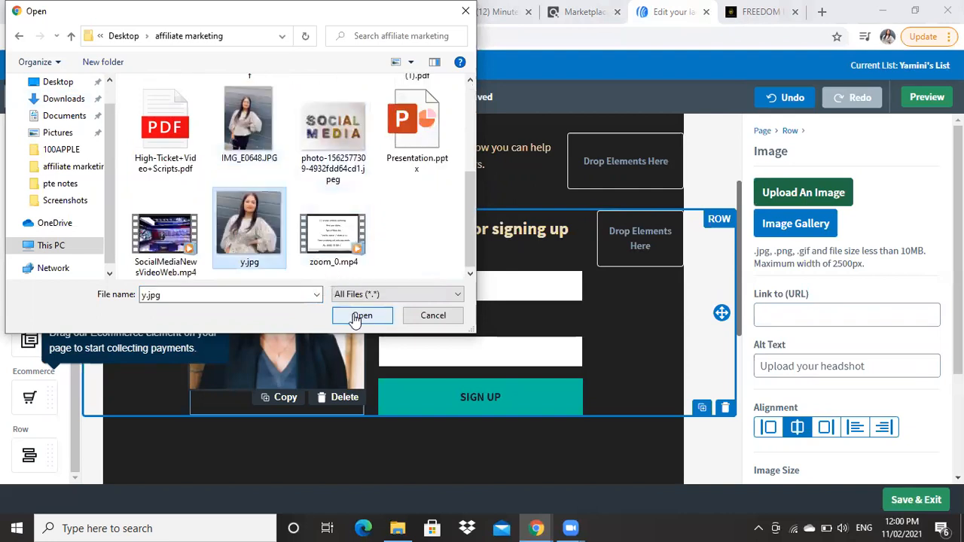
click(356, 316)
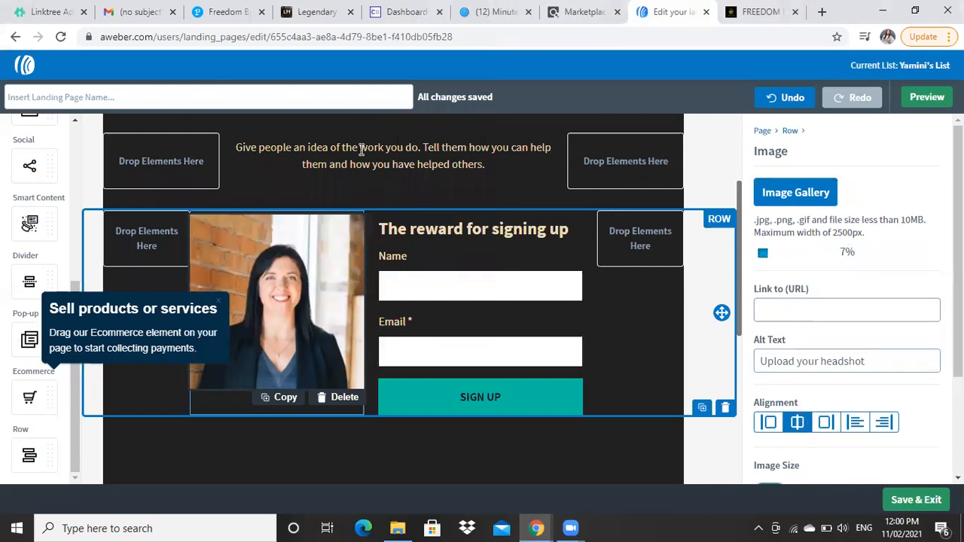
Return to the 12 Minute Affiliate JV page and copy its full headline, from "Who Else Wants To Earn" to "On Clickbank?"
click(405, 12)
click(495, 12)
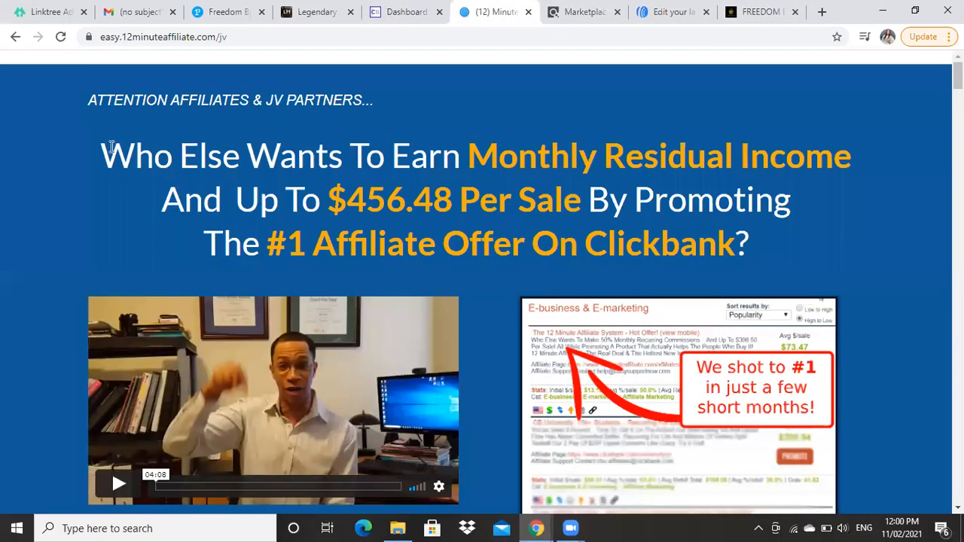
drag(105, 148, 280, 200)
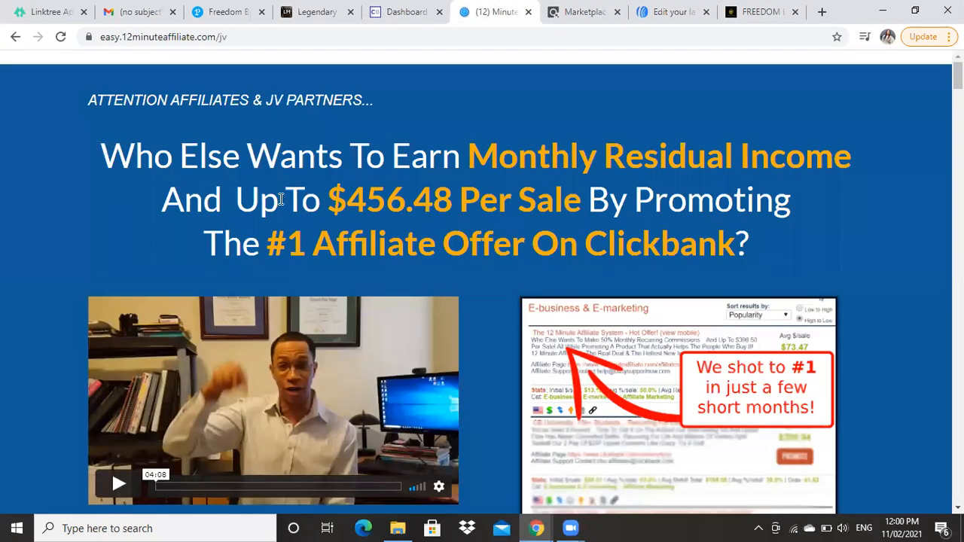
shift+click(764, 256)
right_click(610, 201)
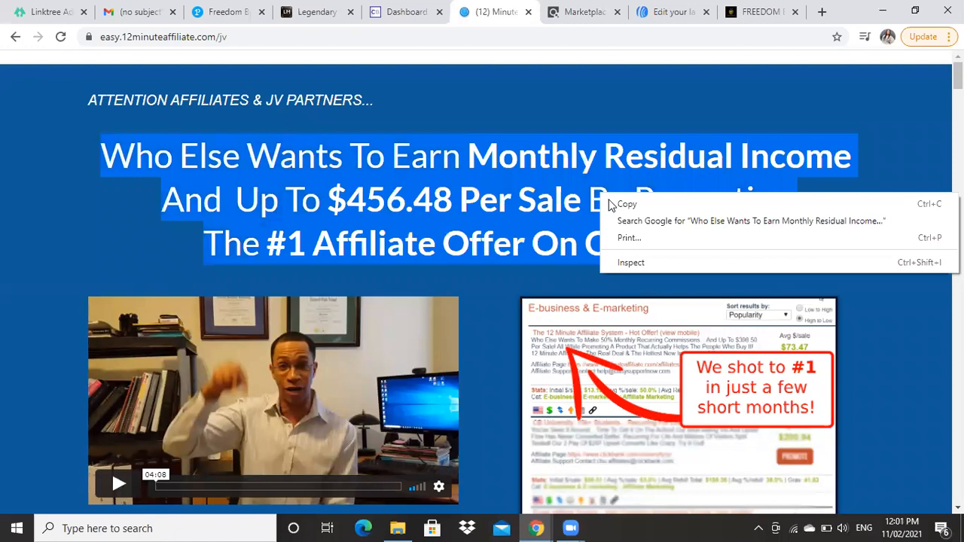
click(624, 204)
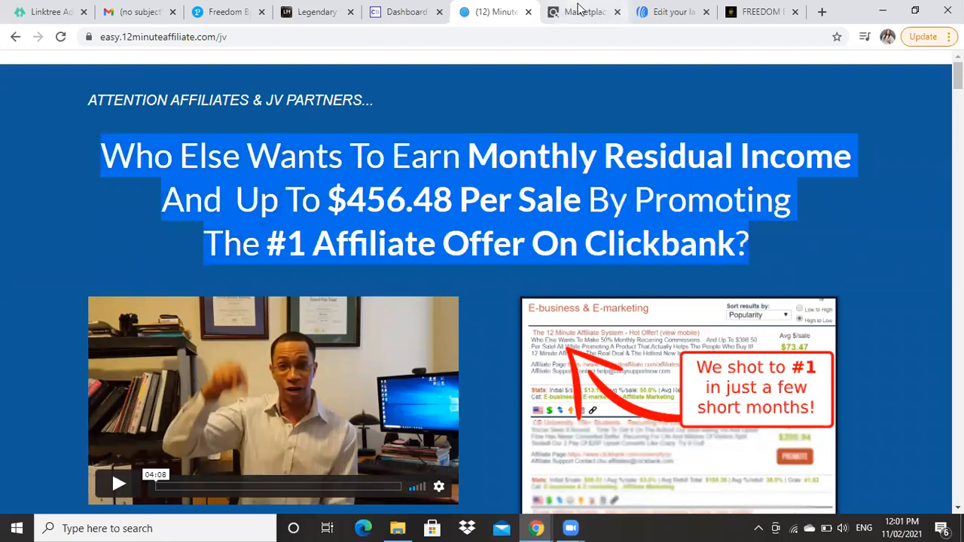
Return to the AWeber landing page editor and replace the placeholder description above the sign-up form with the copied headline
click(667, 11)
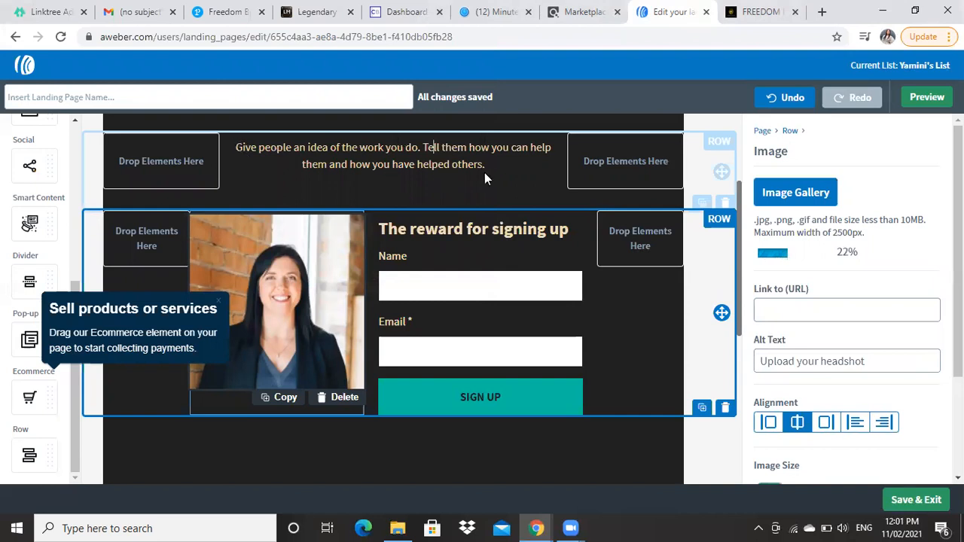
click(381, 184)
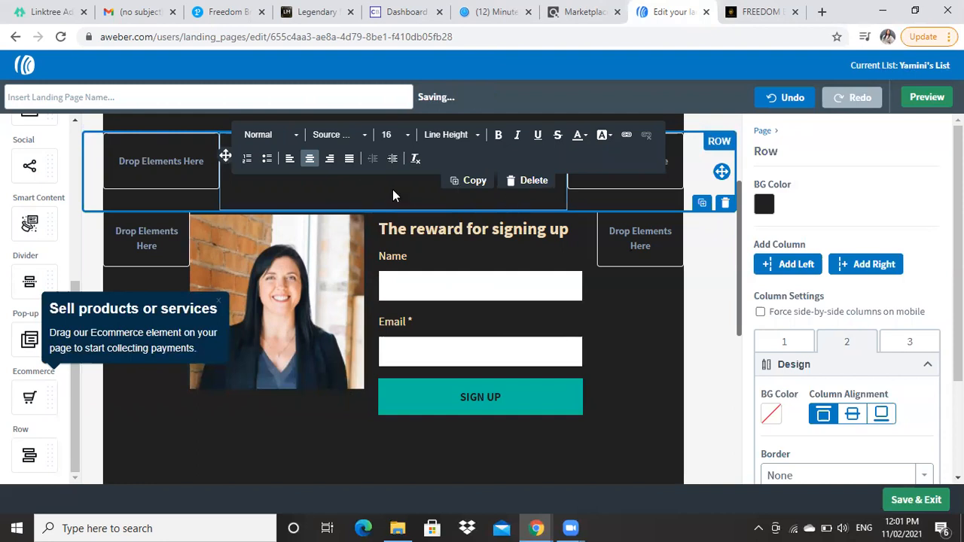
right_click(392, 194)
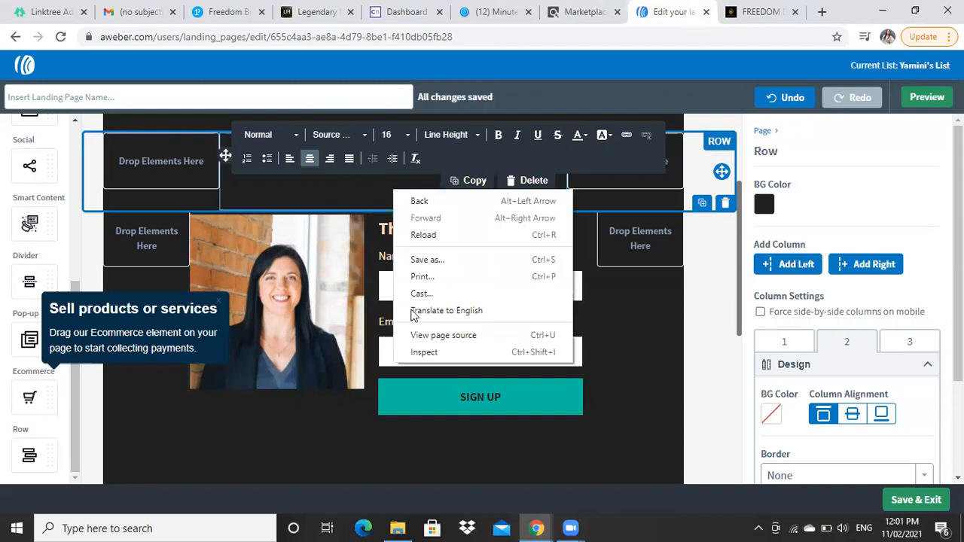
key(Escape)
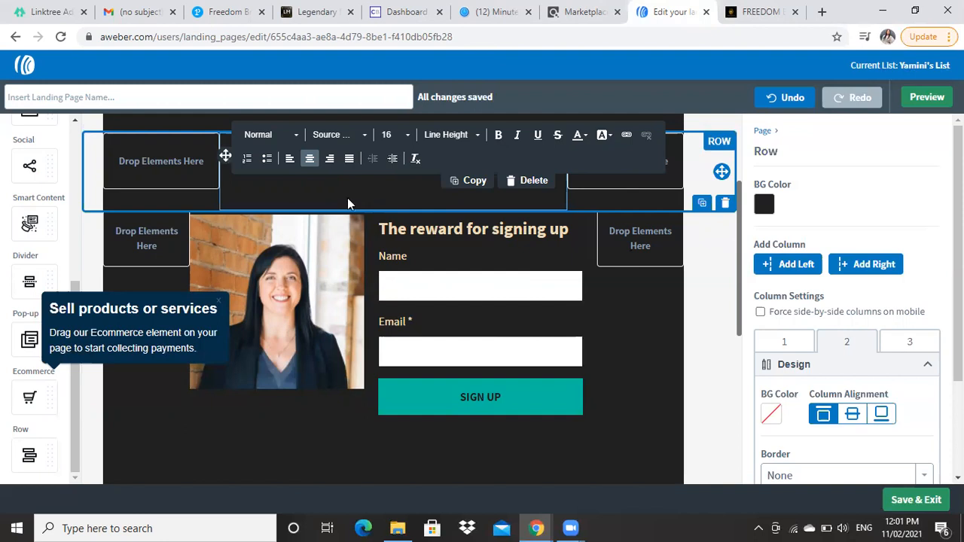
drag(237, 146, 419, 165)
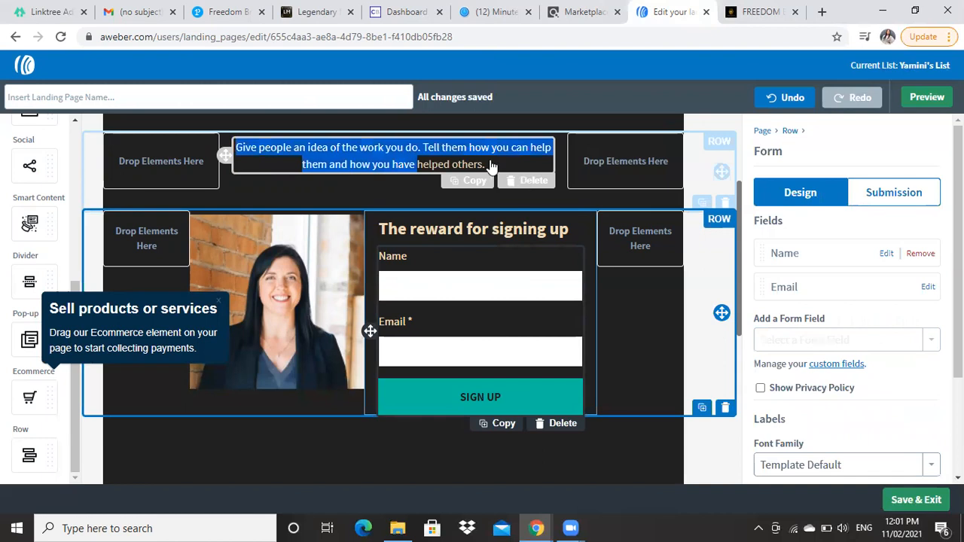
drag(491, 166, 490, 166)
right_click(440, 157)
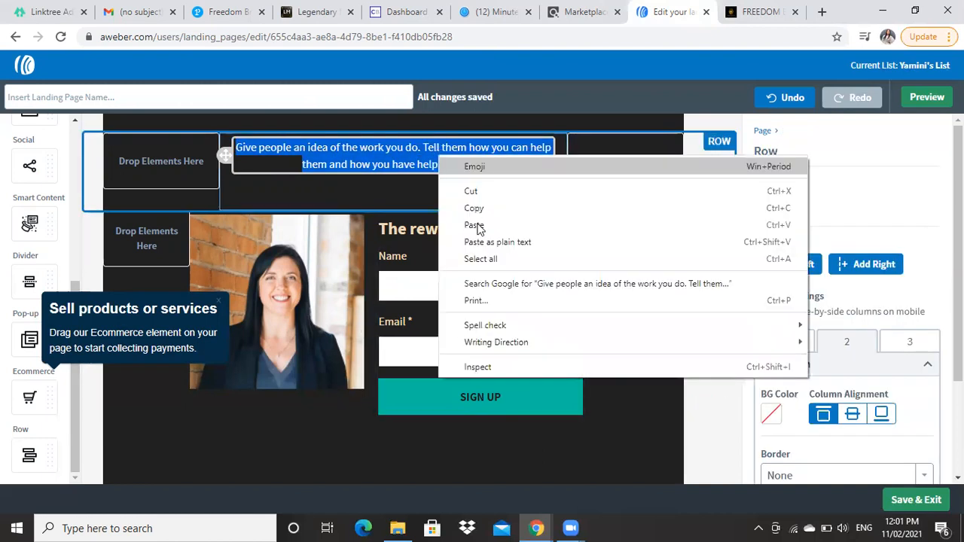
click(474, 225)
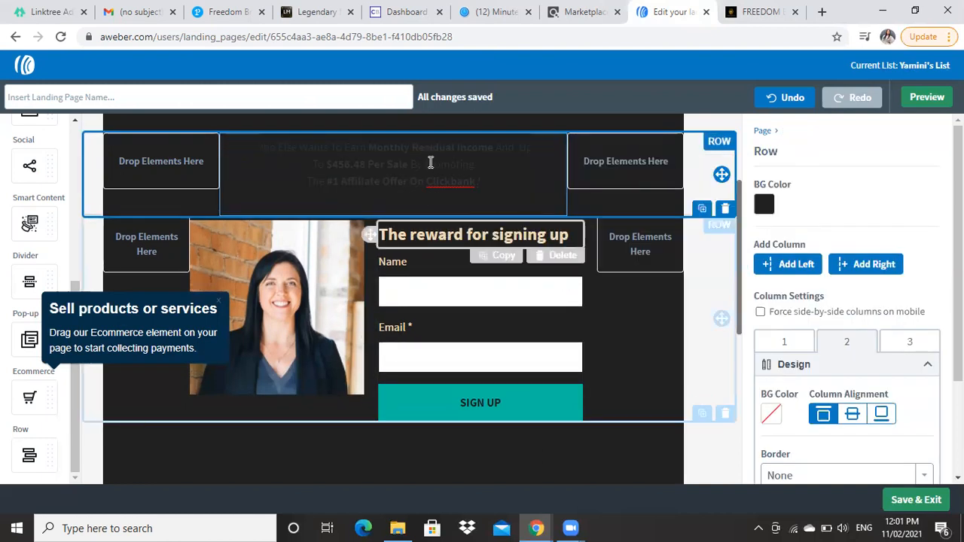
Try to apply a white (#FFFFFF) background color to the pasted headline text
click(430, 162)
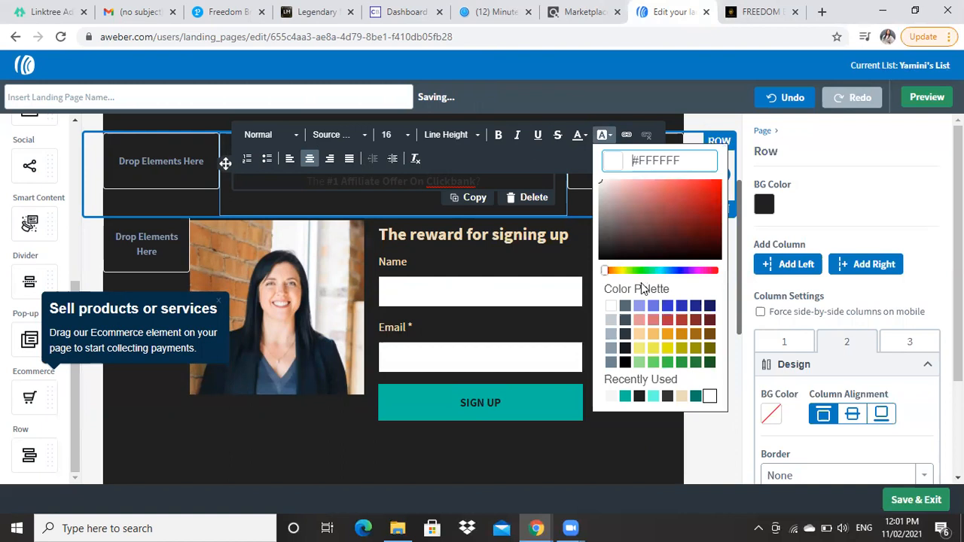
click(611, 306)
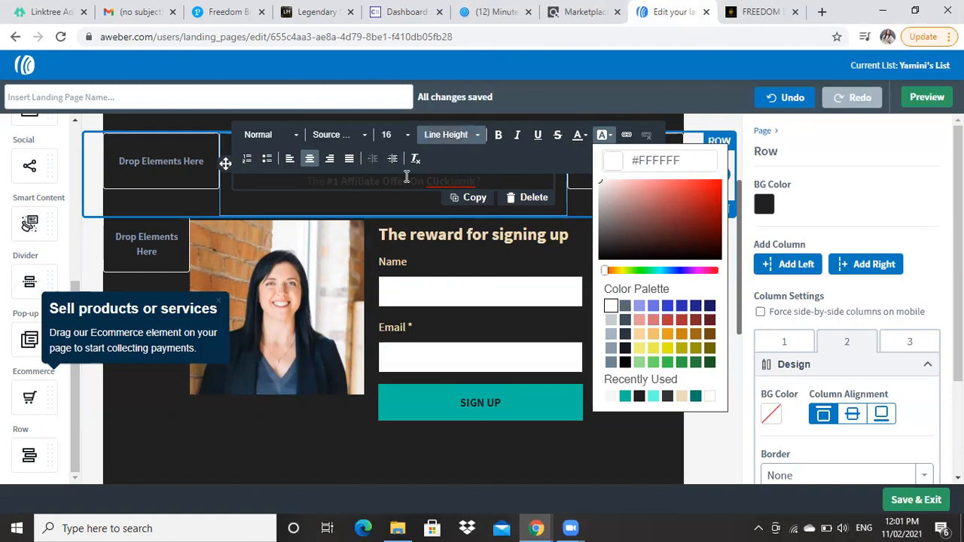
click(380, 187)
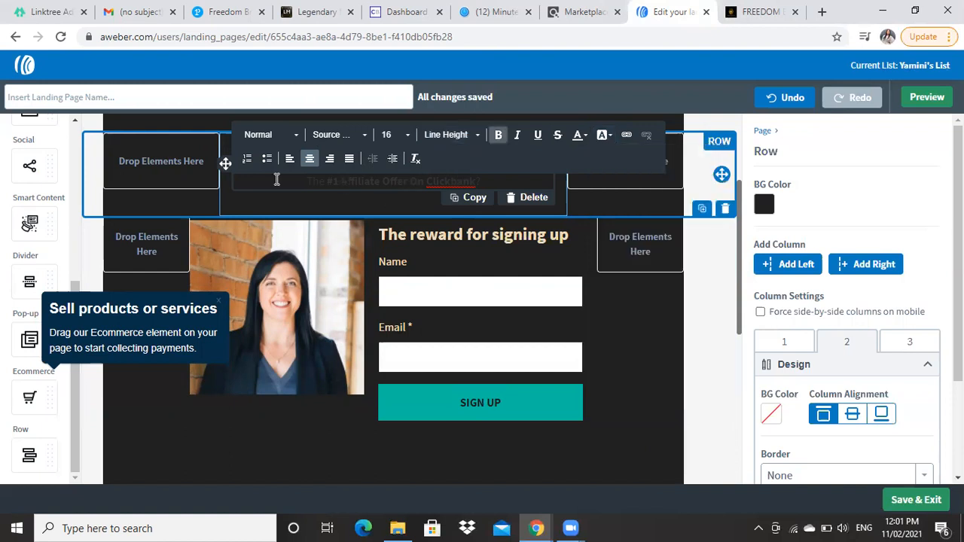
Set the font size of the headline's last line, "The #1 Affiliate Offer On Clickbank?", to 24
drag(418, 189, 315, 198)
click(317, 186)
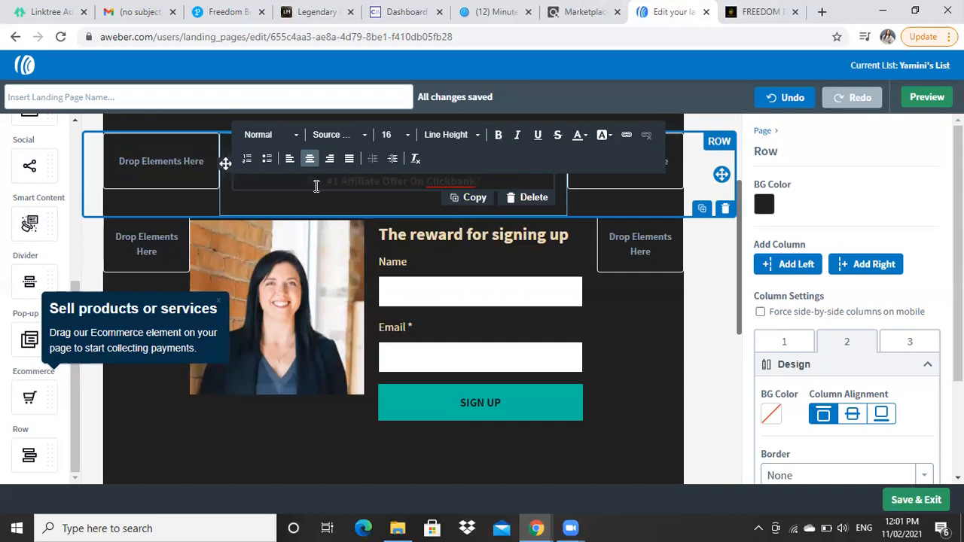
click(387, 139)
click(392, 140)
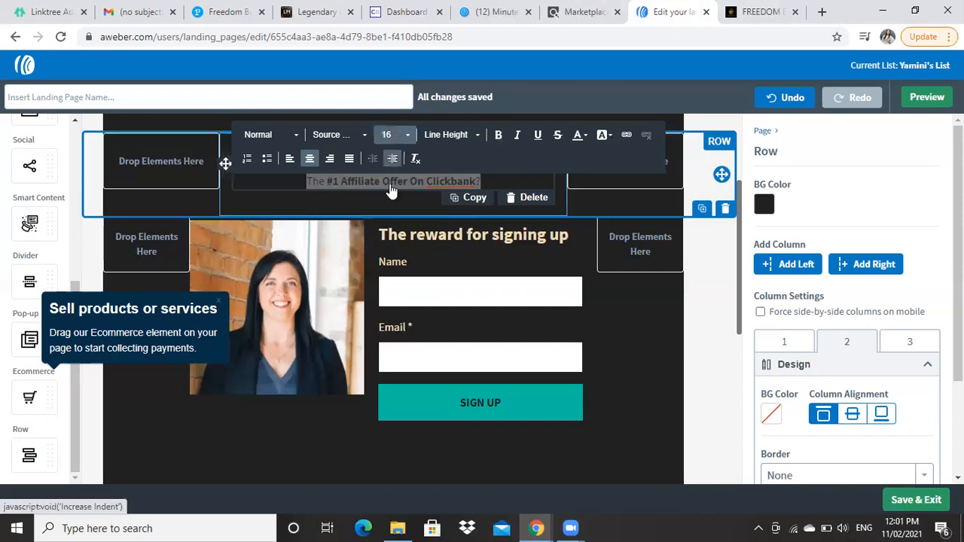
scroll(407, 235, down, 2)
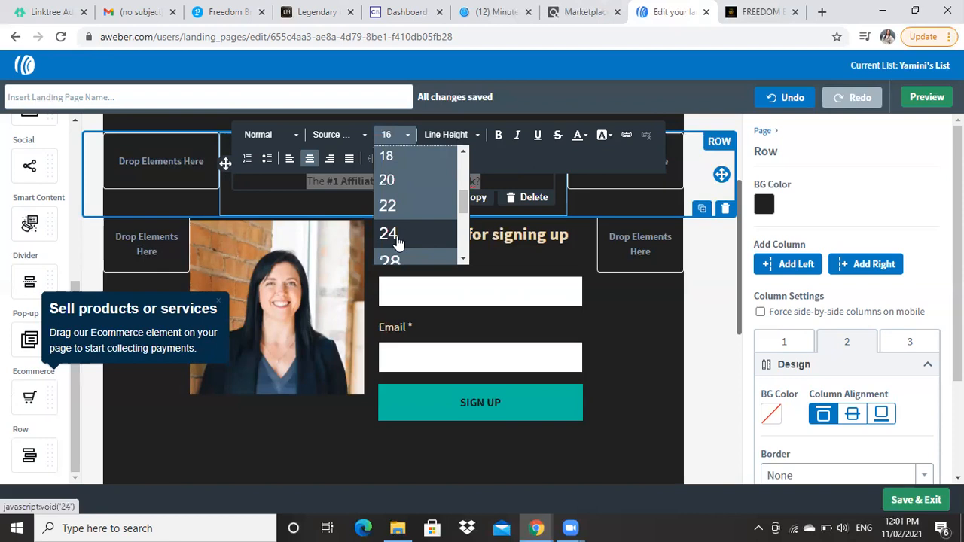
click(389, 235)
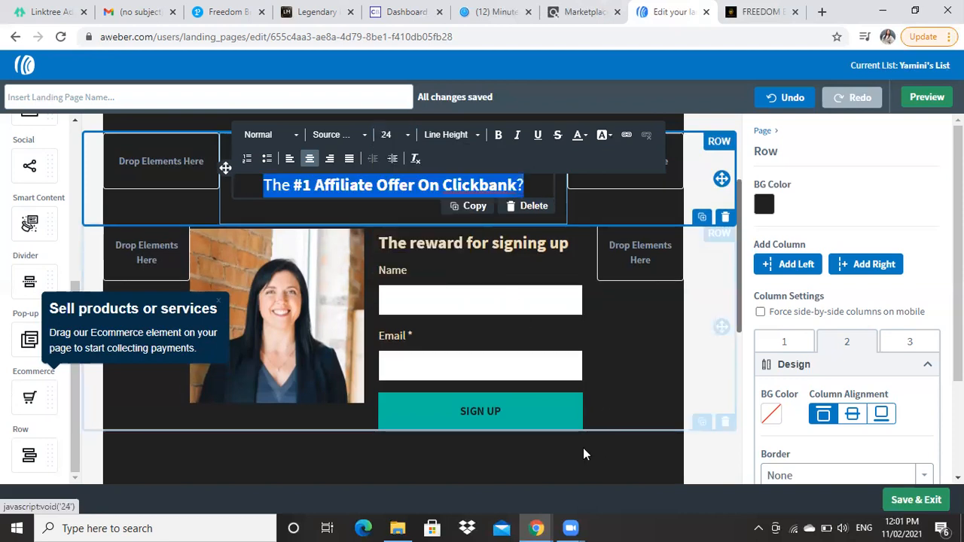
Delete the "Tell people to sign up for your services" heading above the pasted headline
scroll(309, 267, up, 2)
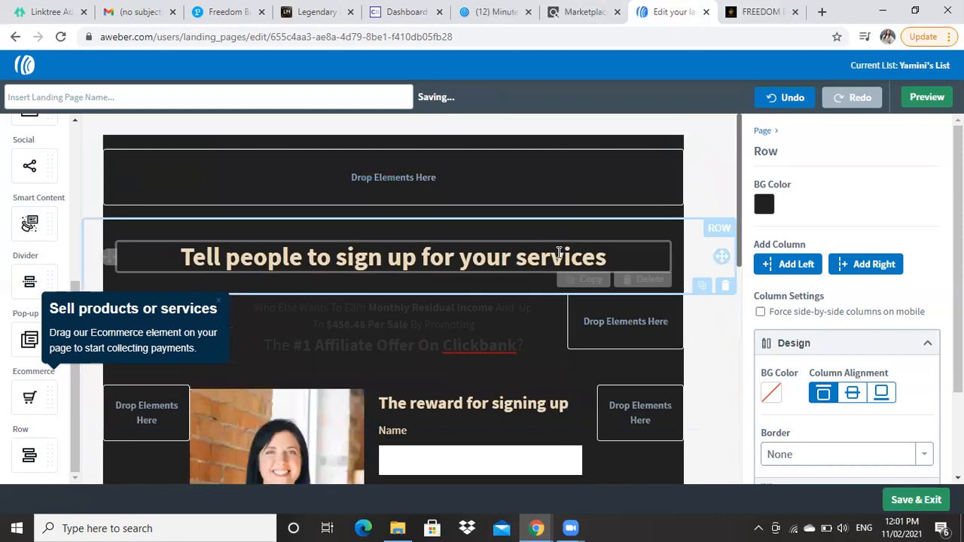
click(639, 280)
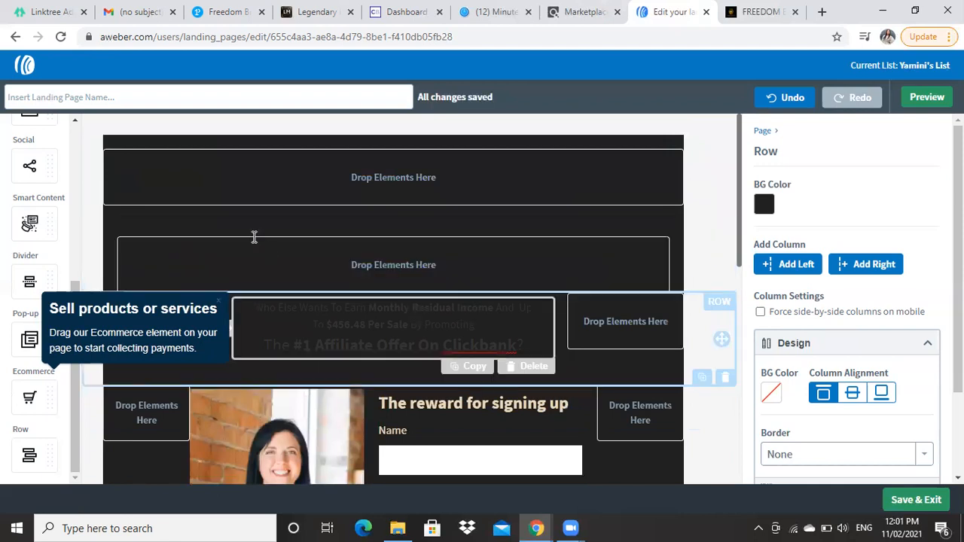
Set the font size of the entire pasted headline, from "Who Else Wants To Earn" to "On Clickbank?", to 28
scroll(241, 237, down, 1)
drag(311, 246, 273, 236)
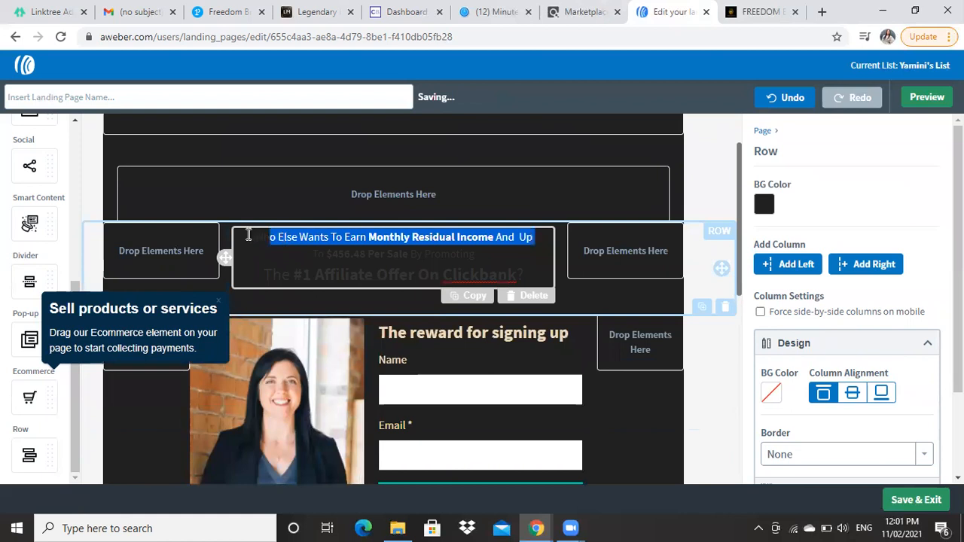
click(249, 235)
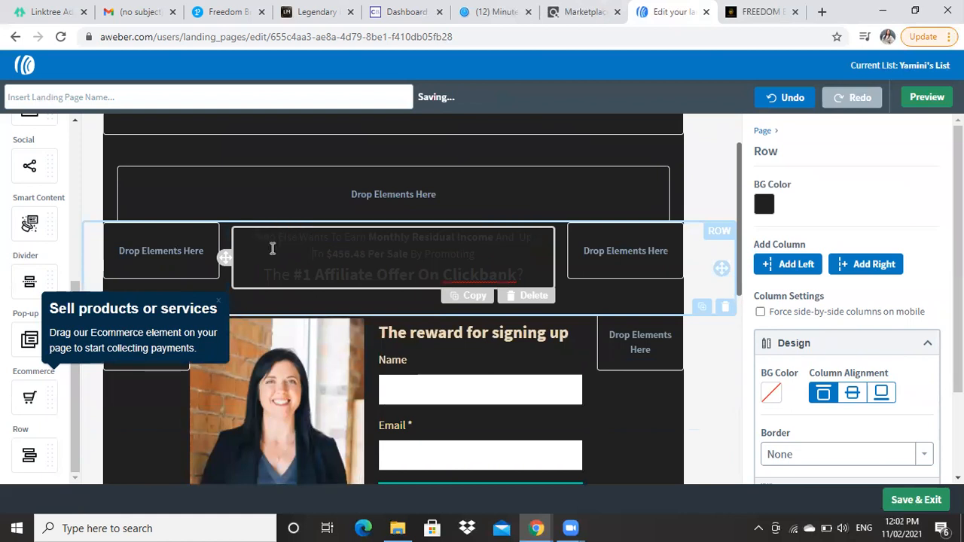
click(270, 247)
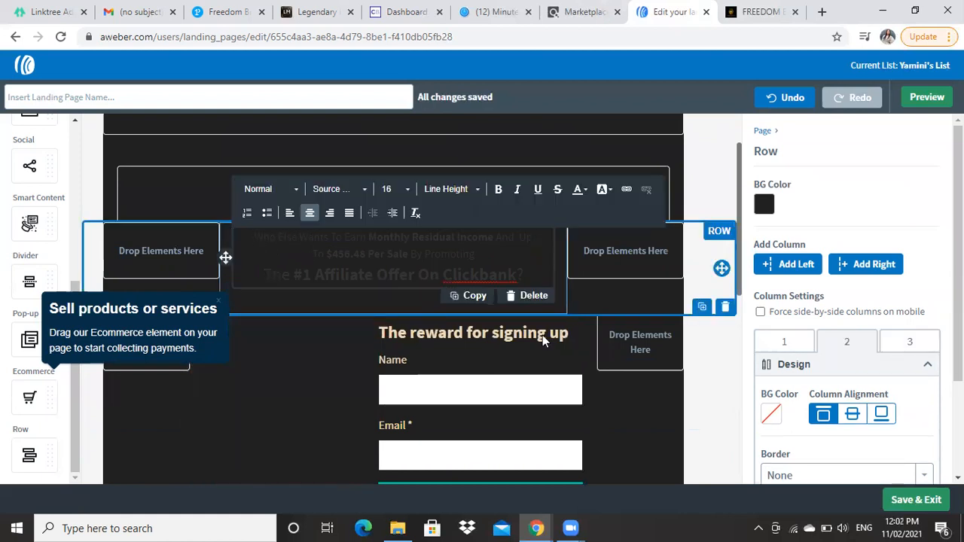
scroll(529, 387, down, 1)
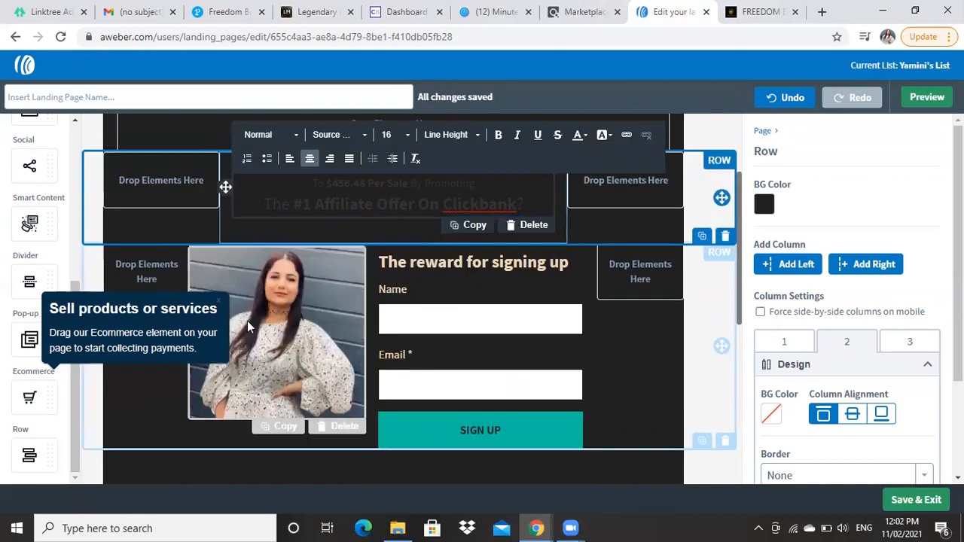
scroll(254, 338, up, 1)
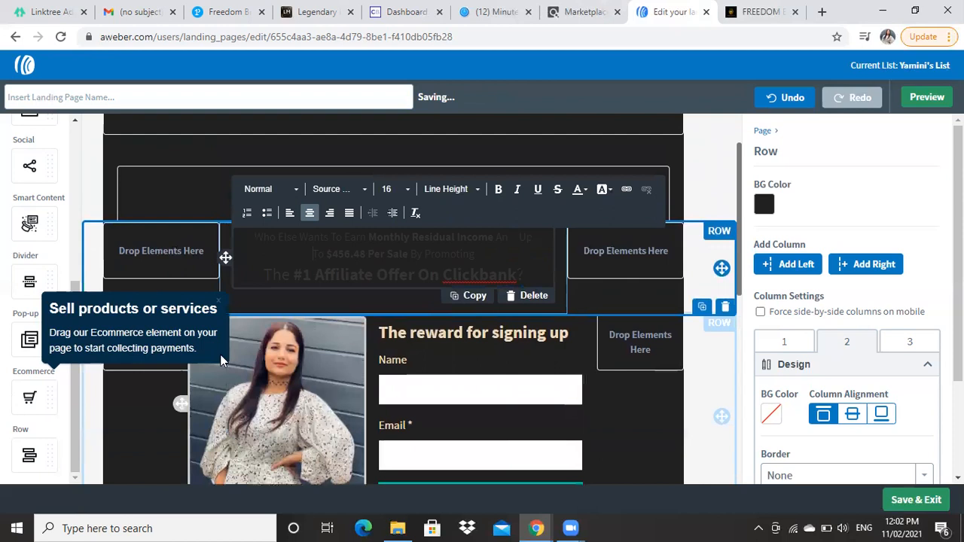
drag(315, 255, 529, 273)
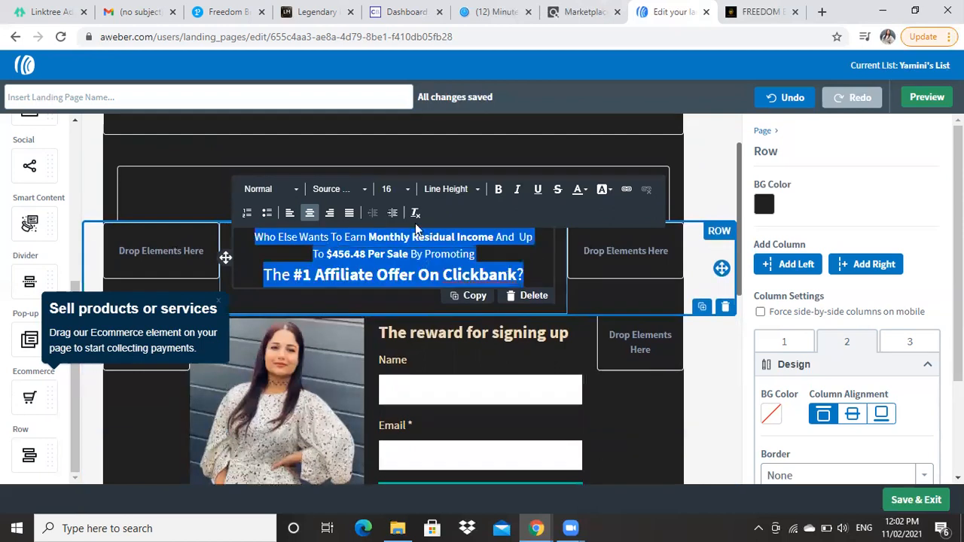
click(399, 189)
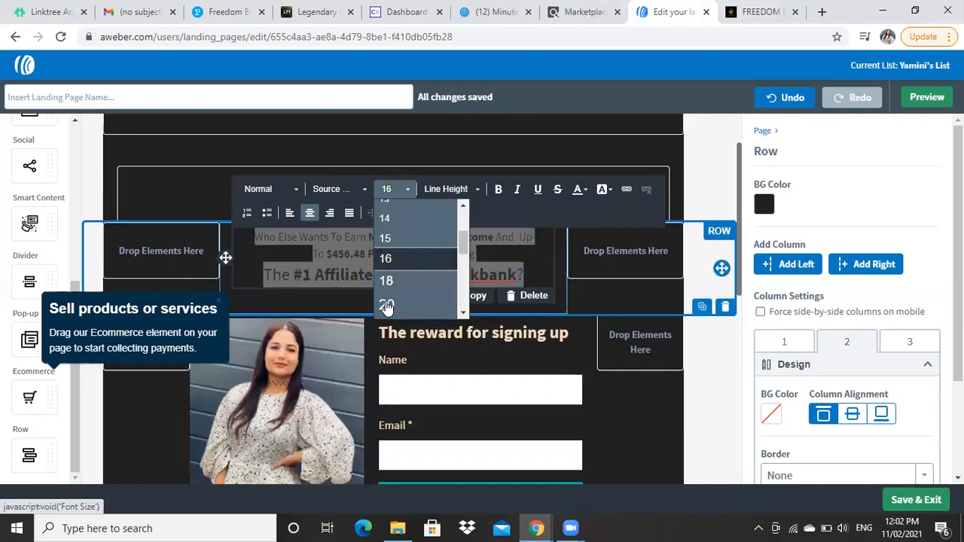
scroll(388, 306, down, 1)
scroll(392, 305, down, 2)
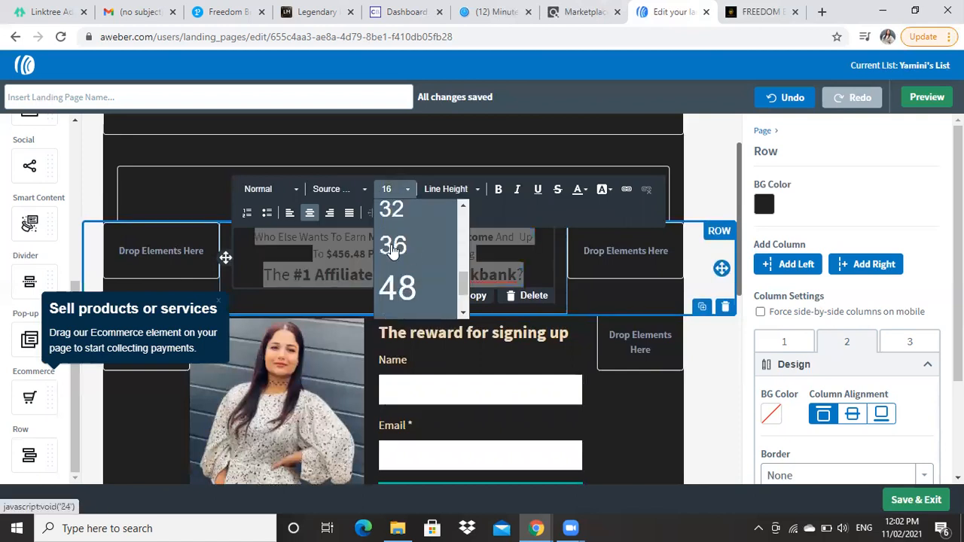
scroll(406, 263, up, 1)
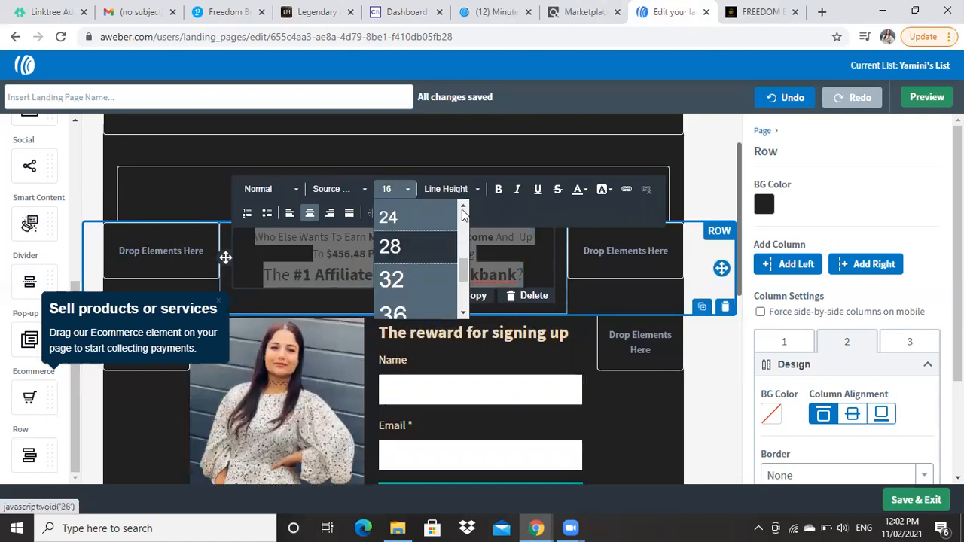
click(406, 251)
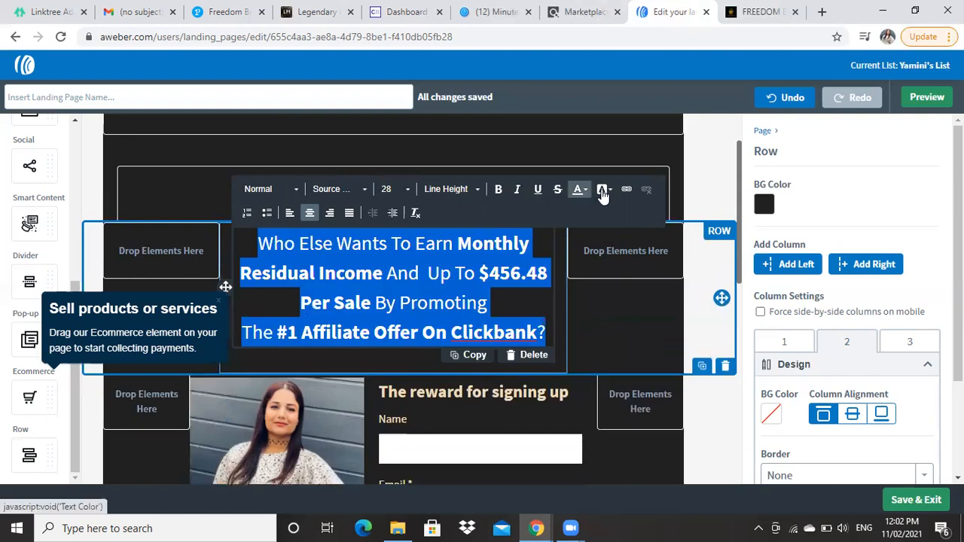
Give the whole headline text a white (#FFFFFF) background color so it stands out from the dark row
click(610, 360)
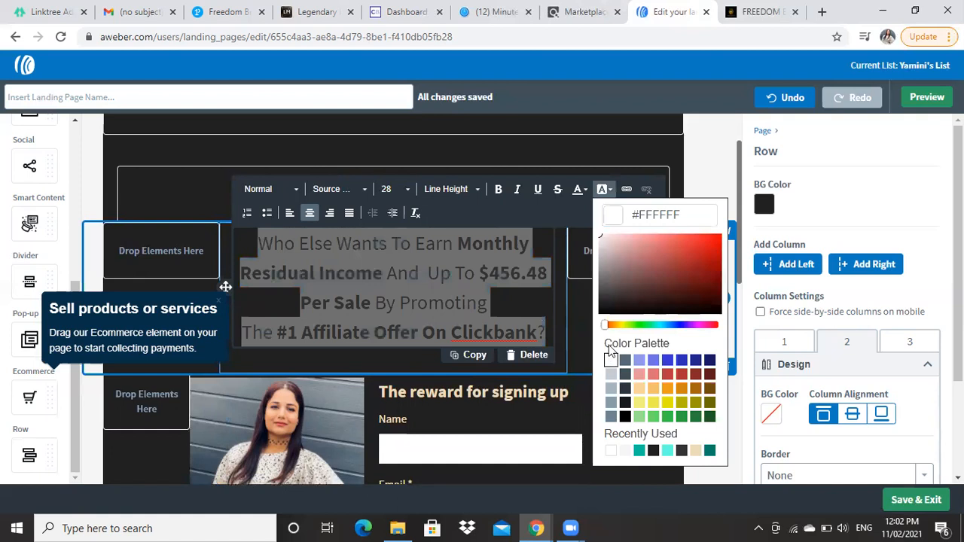
click(610, 451)
click(573, 387)
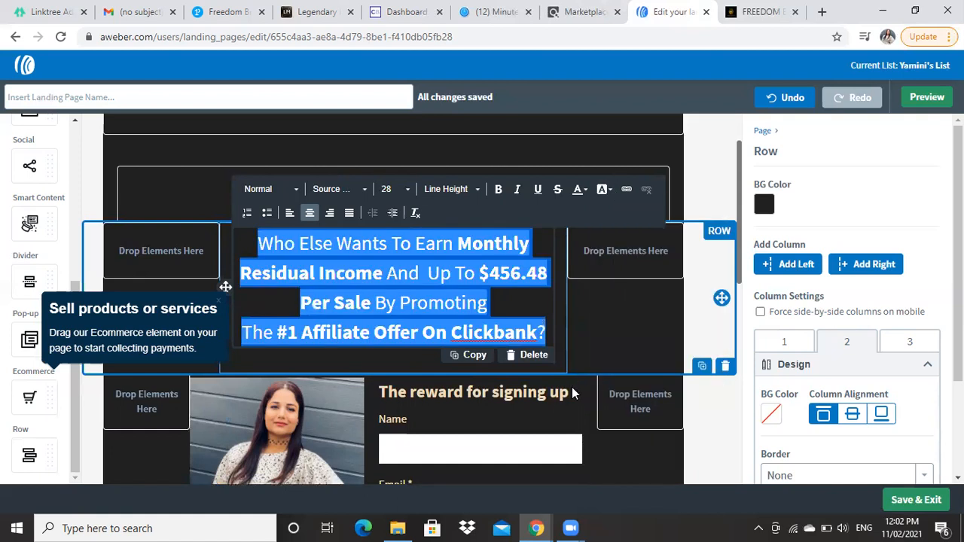
Delete the empty dark row beneath the sign-up form
scroll(595, 400, down, 1)
scroll(515, 423, down, 3)
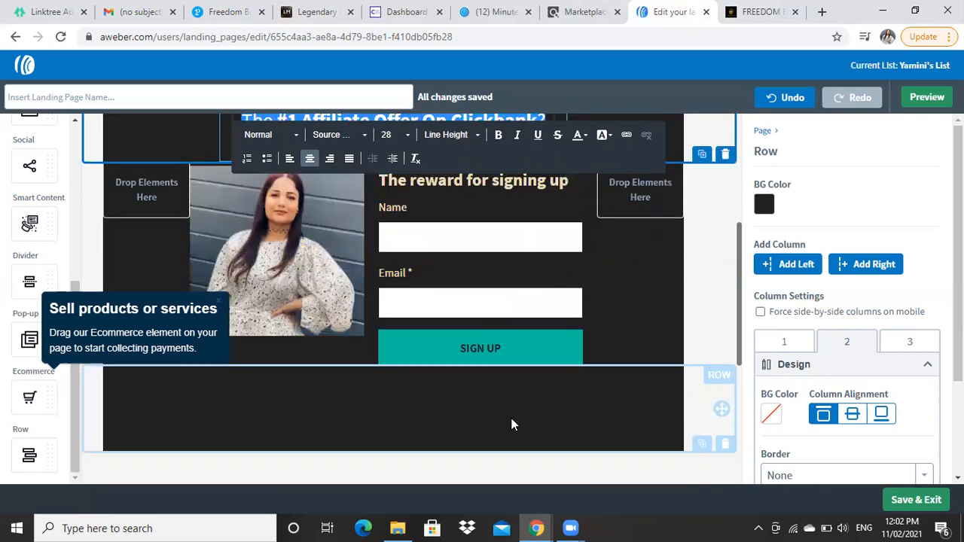
click(562, 416)
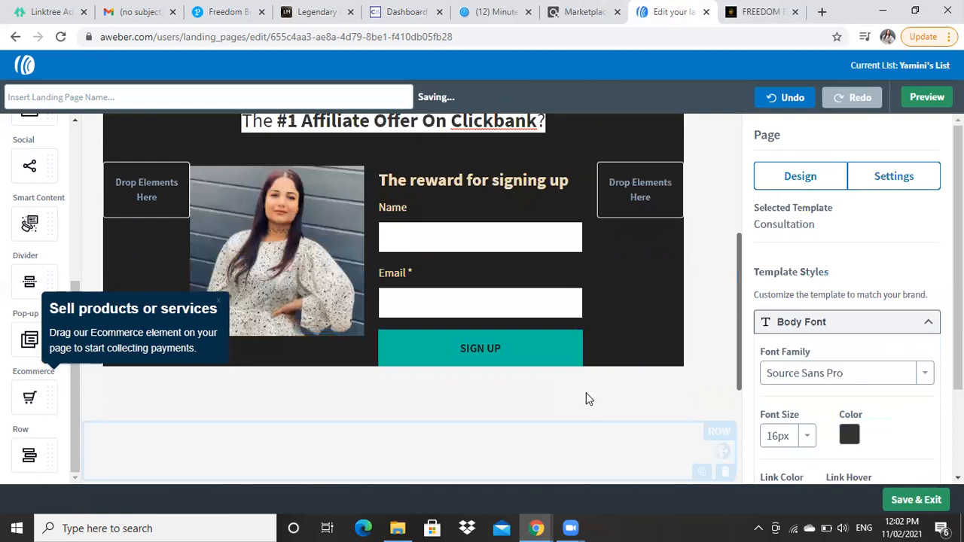
scroll(517, 227, up, 3)
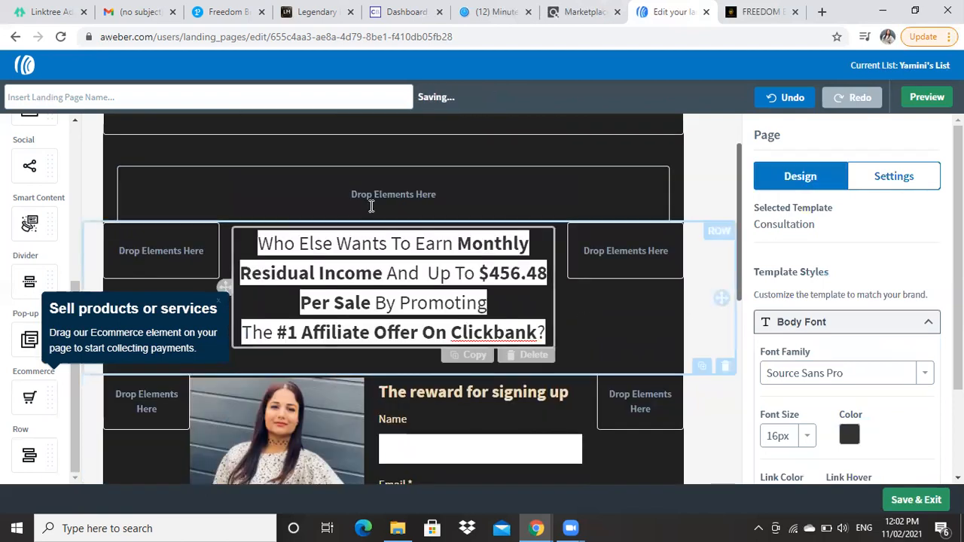
scroll(407, 208, down, 1)
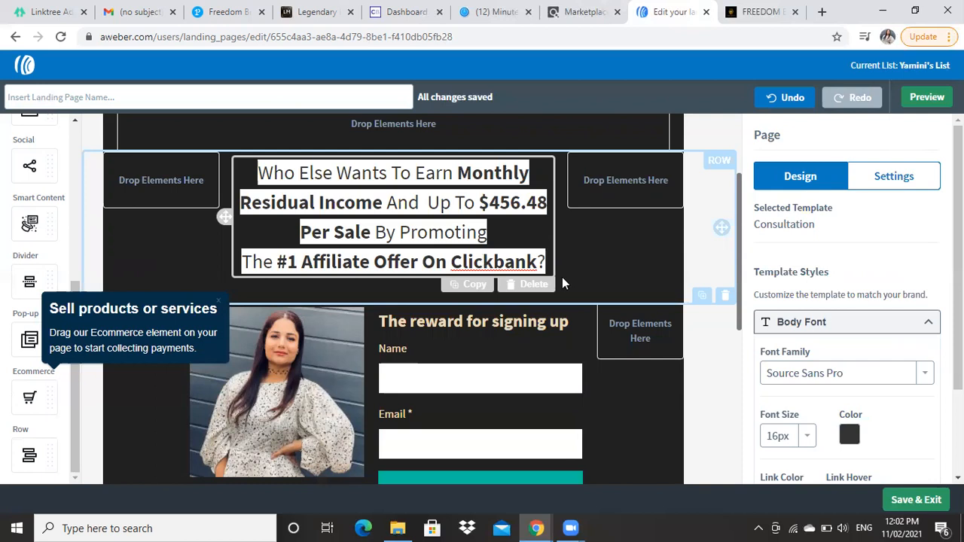
scroll(462, 250, down, 2)
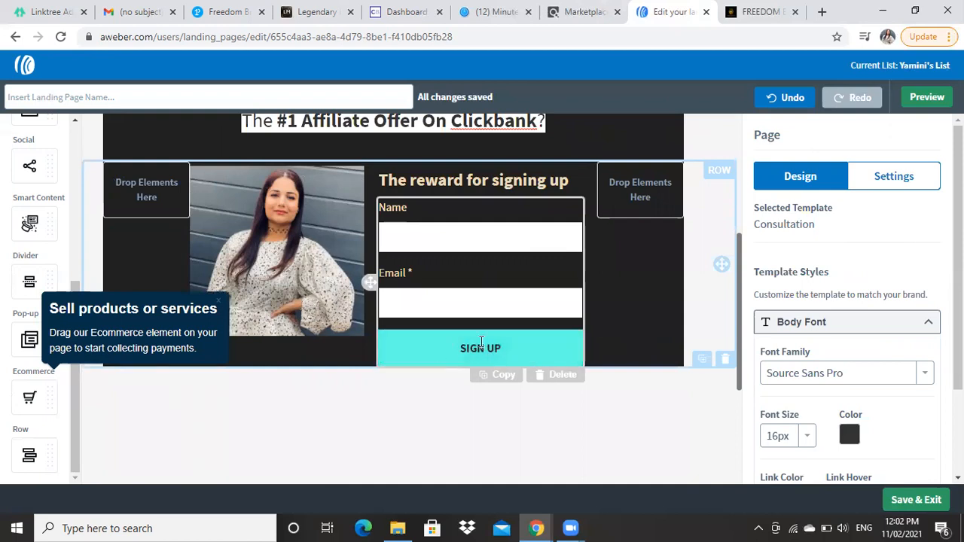
scroll(481, 340, down, 3)
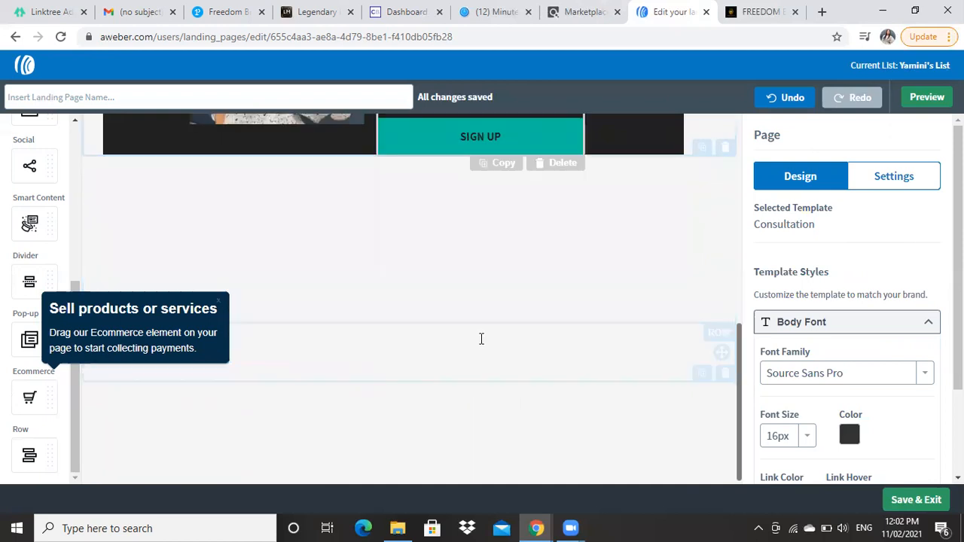
scroll(481, 340, up, 3)
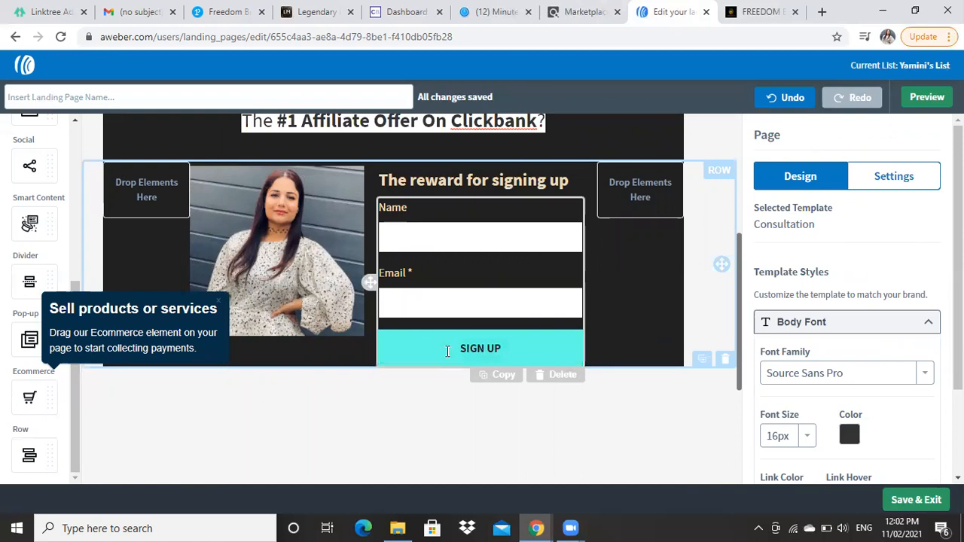
Switch to the ClickBank marketplace results and find The 12 Minute Affiliate System listing under E-business & E-marketing
click(467, 343)
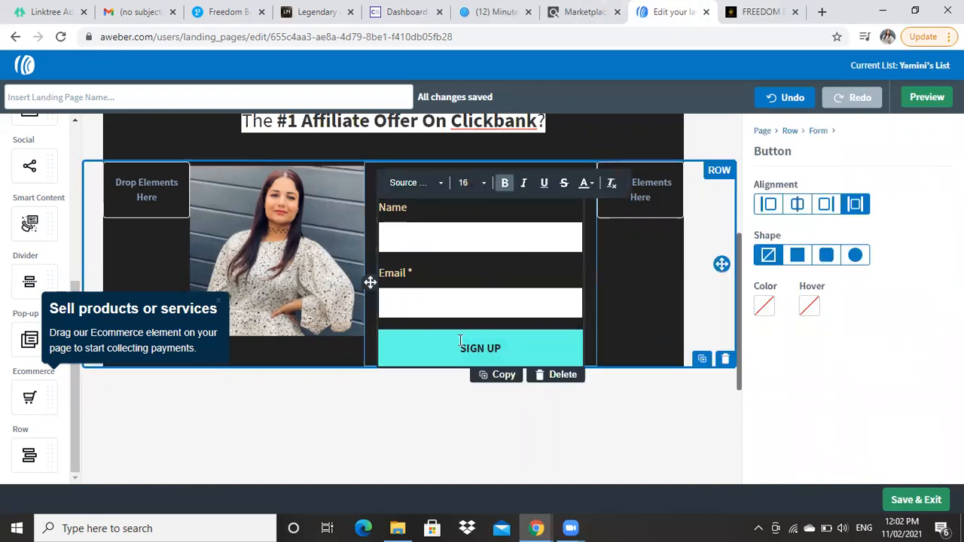
click(407, 12)
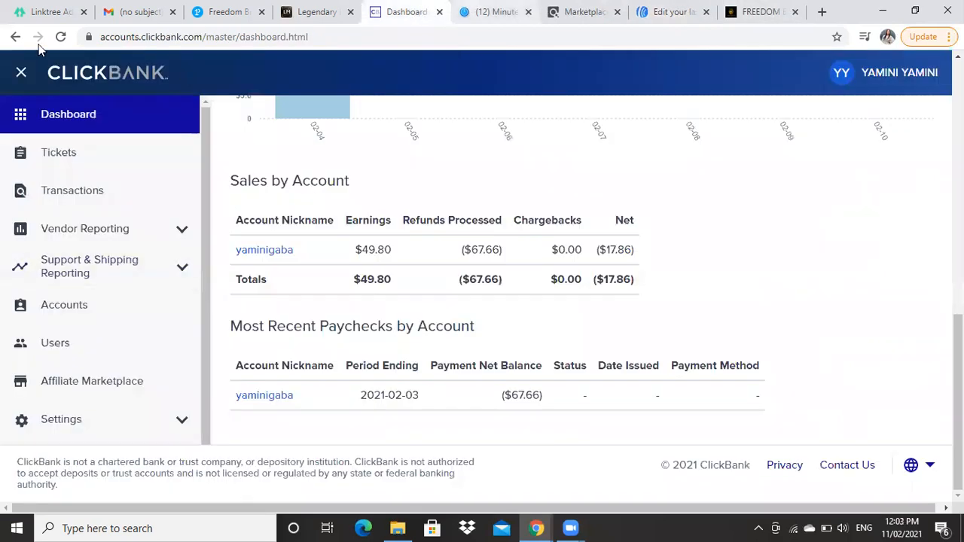
click(494, 12)
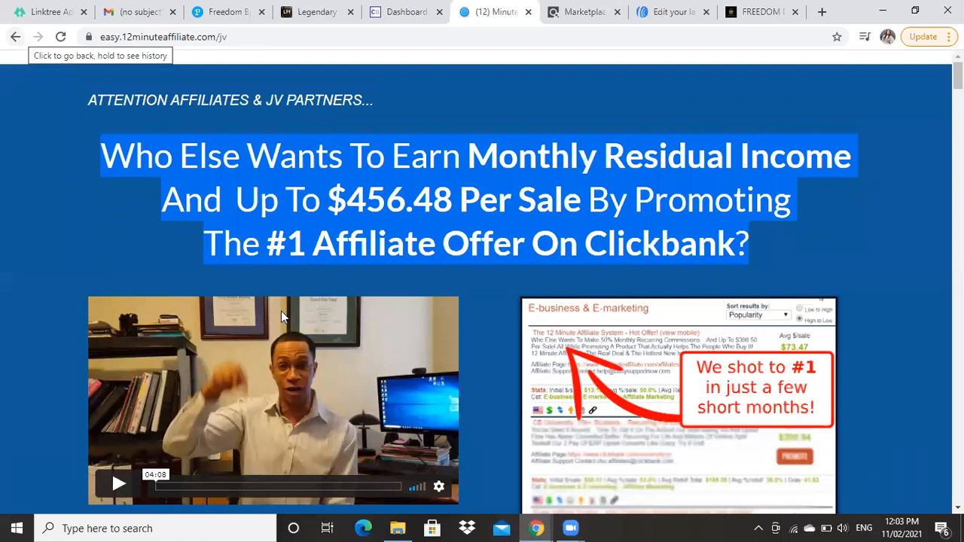
scroll(279, 331, down, 3)
drag(648, 34, 537, 12)
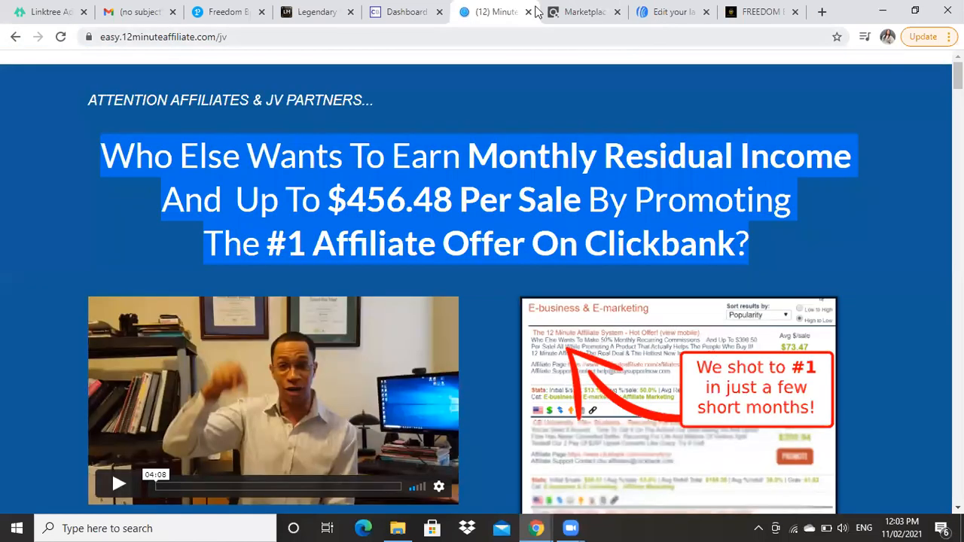
key(ctrl+Tab)
click(173, 474)
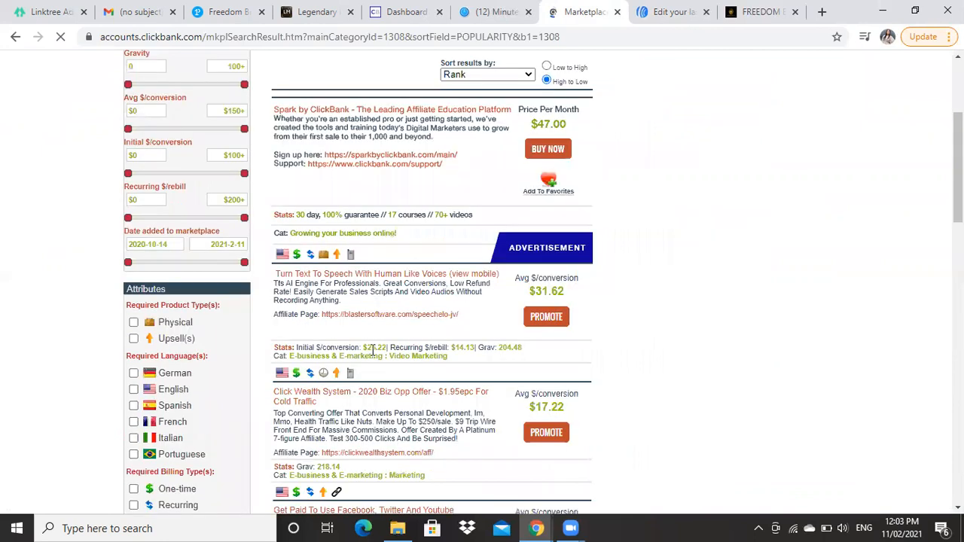
scroll(372, 351, down, 2)
scroll(372, 353, down, 4)
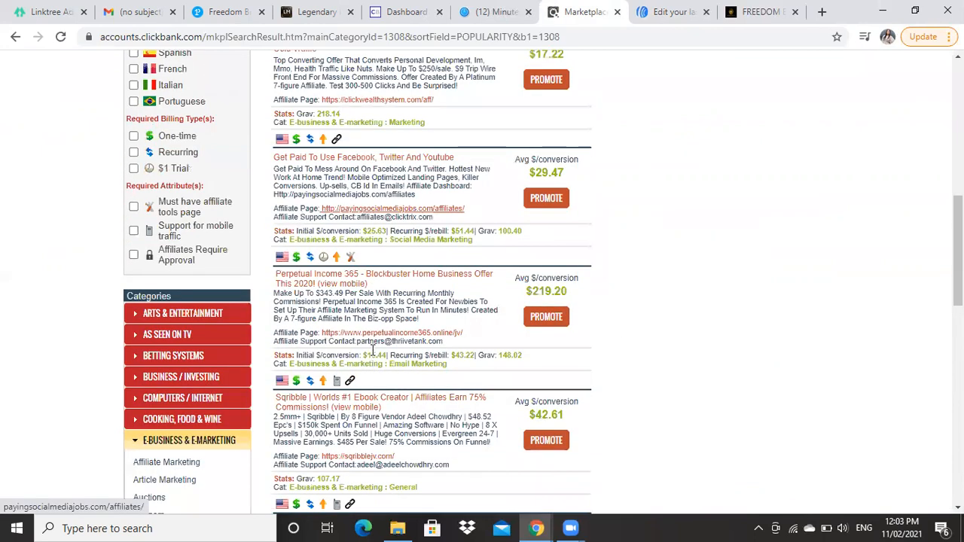
scroll(371, 350, down, 1)
scroll(371, 349, down, 3)
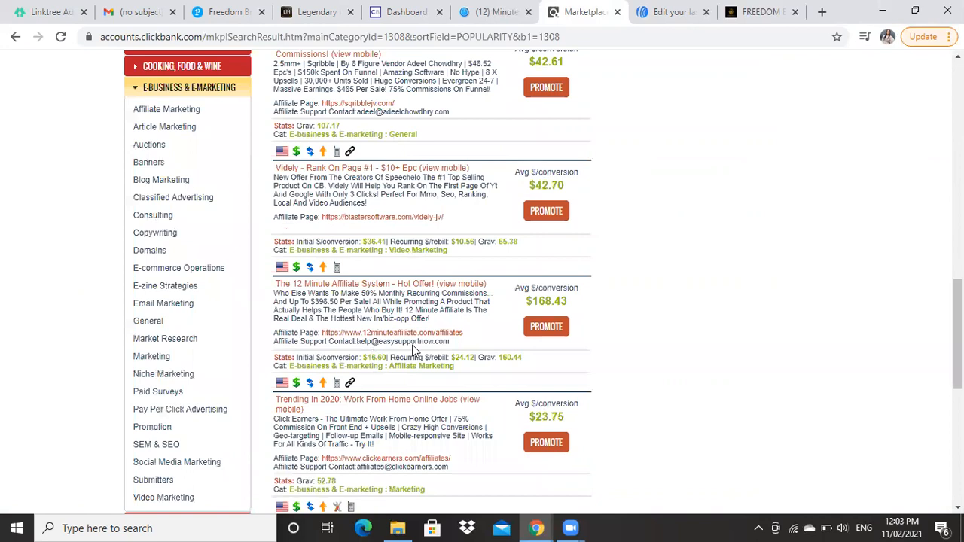
Generate a HopLink for The 12 Minute Affiliate System without a tracking ID, copy it, and close the HopLink Generator
click(545, 328)
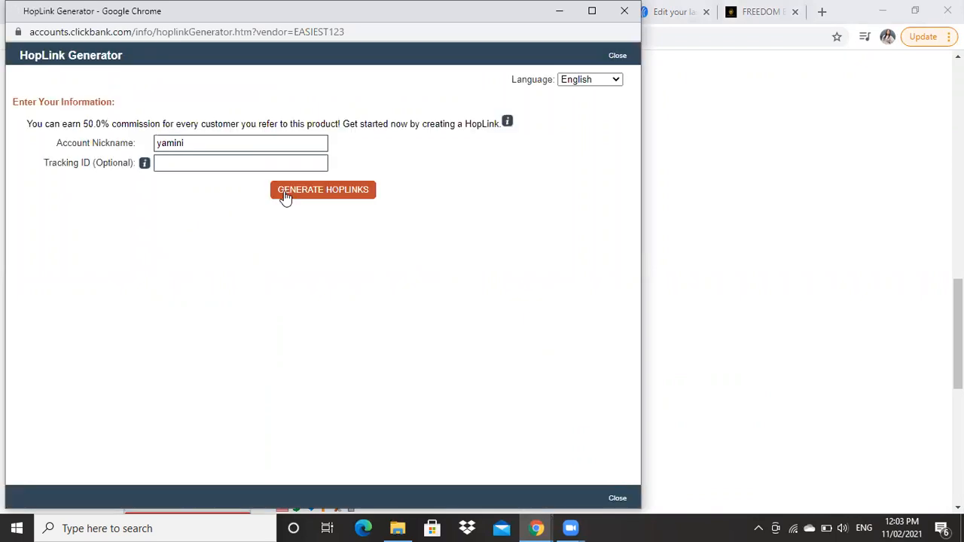
click(284, 193)
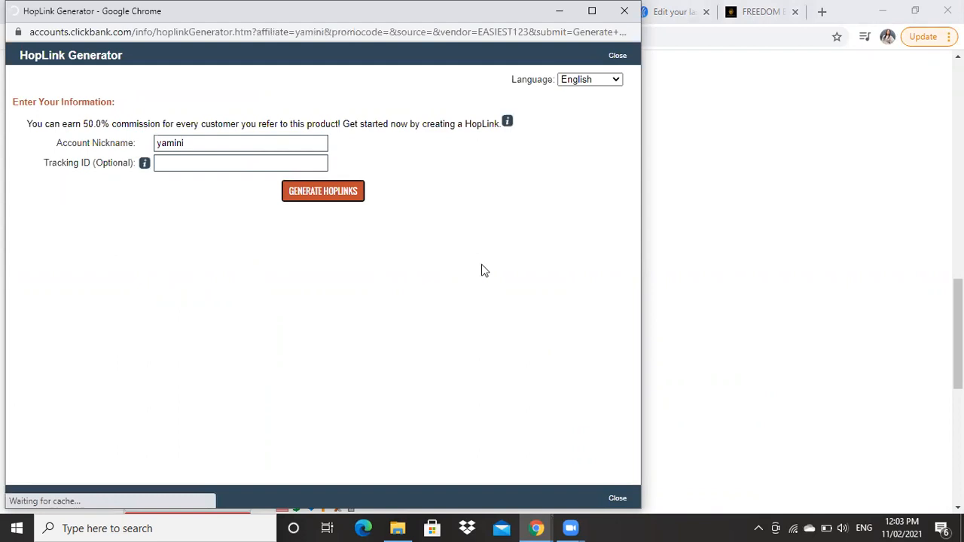
click(576, 293)
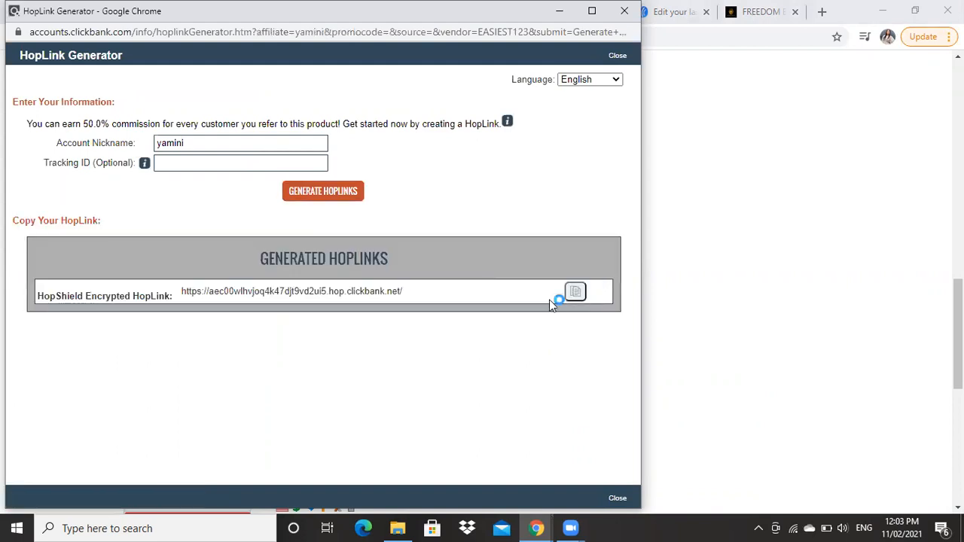
click(626, 12)
Switch back to the AWeber landing page editor and remove the Name field from the sign-up form
key(ctrl+Tab)
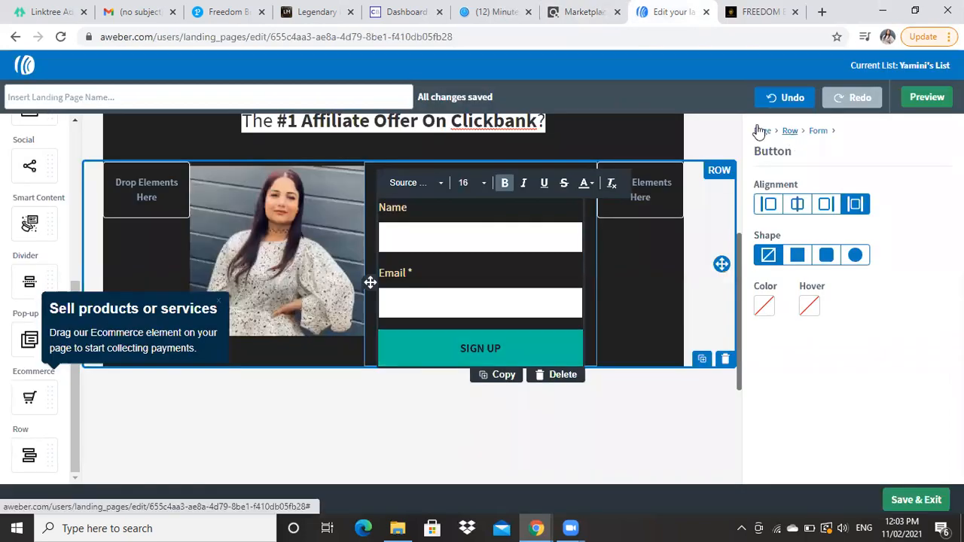
click(823, 132)
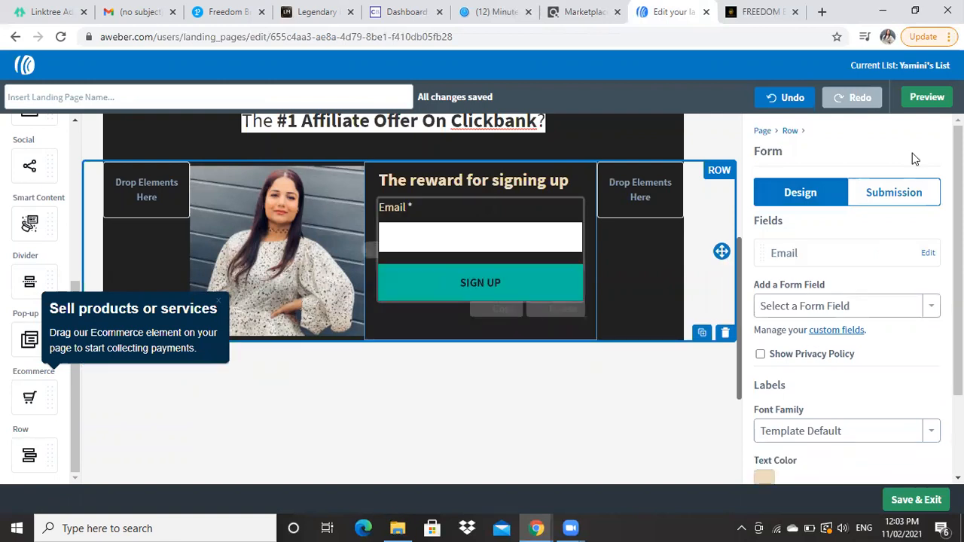
Set the sign-up form's Thank You Page to Custom URL and paste the copied HopLink as its address
click(879, 209)
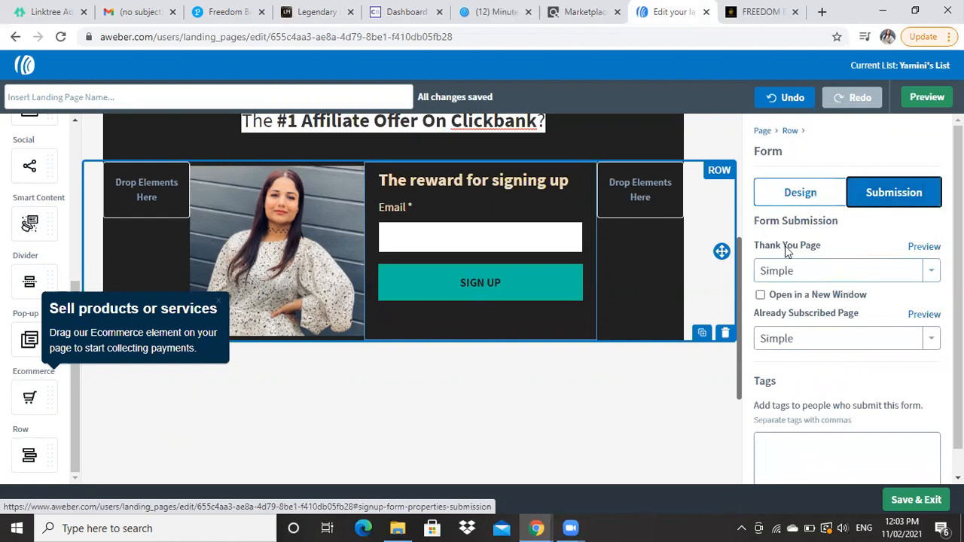
click(932, 275)
click(798, 321)
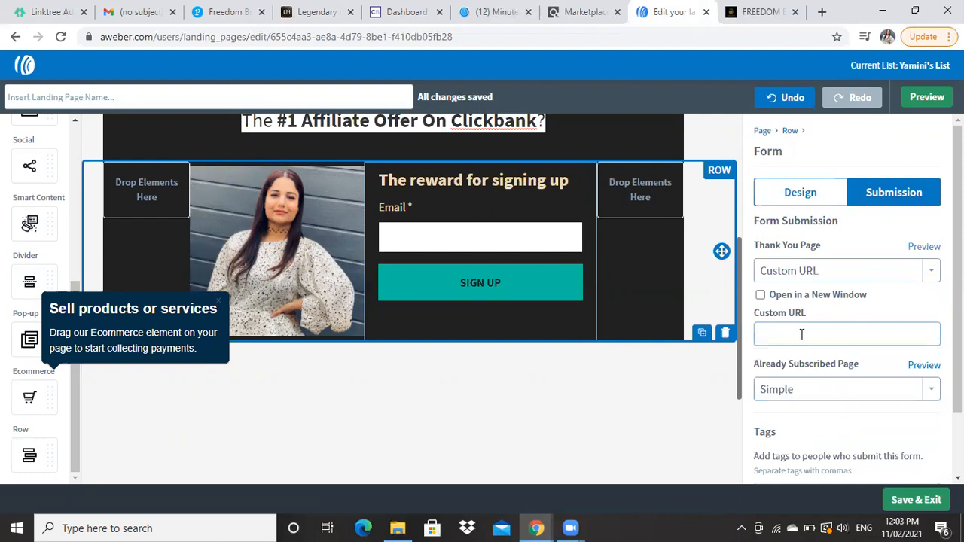
right_click(801, 330)
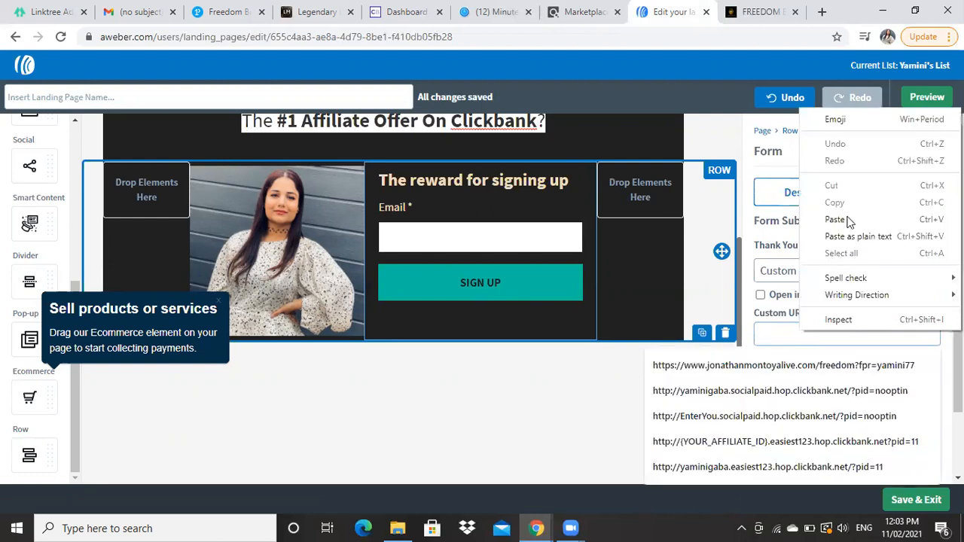
click(835, 219)
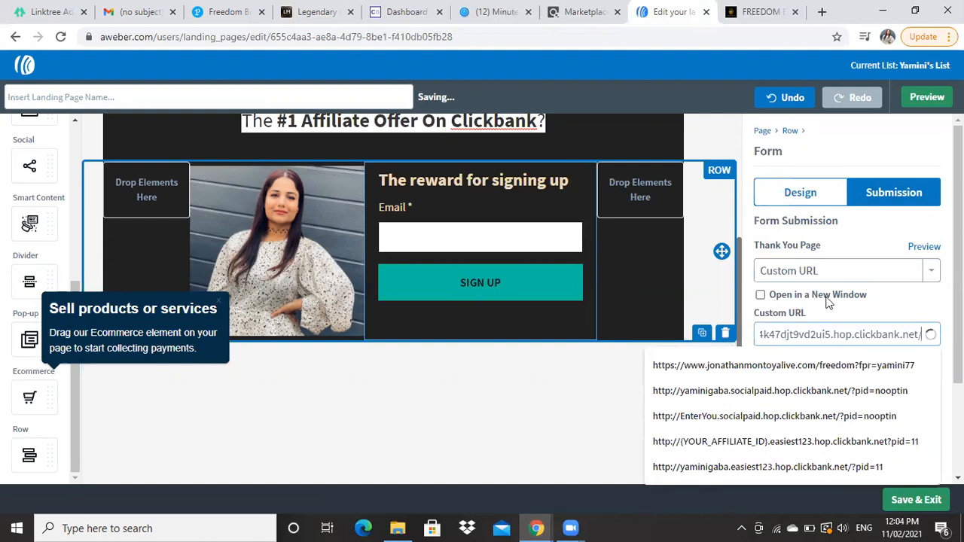
Set the form's Already Subscribed Page to Custom URL and paste the same HopLink as its address
scroll(821, 294, down, 2)
click(828, 264)
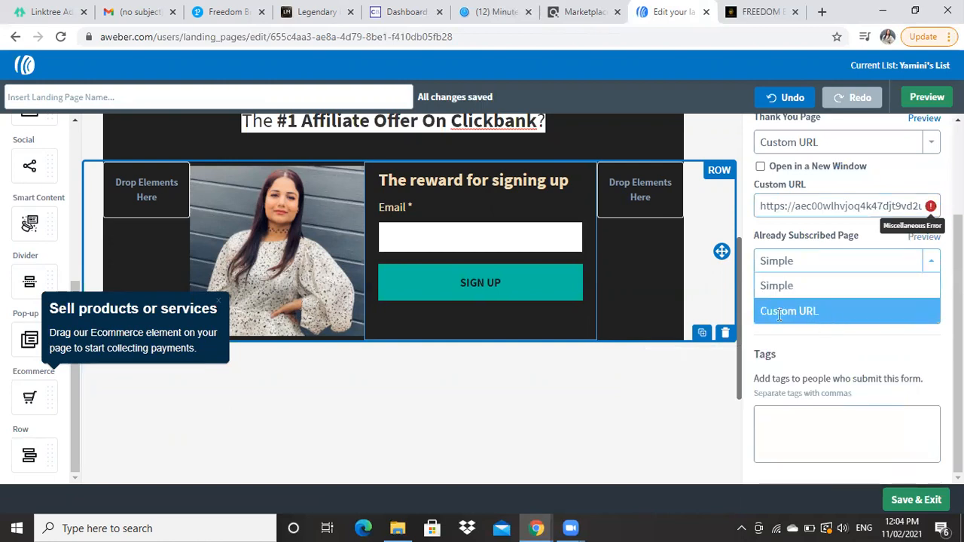
click(779, 312)
right_click(780, 315)
click(831, 202)
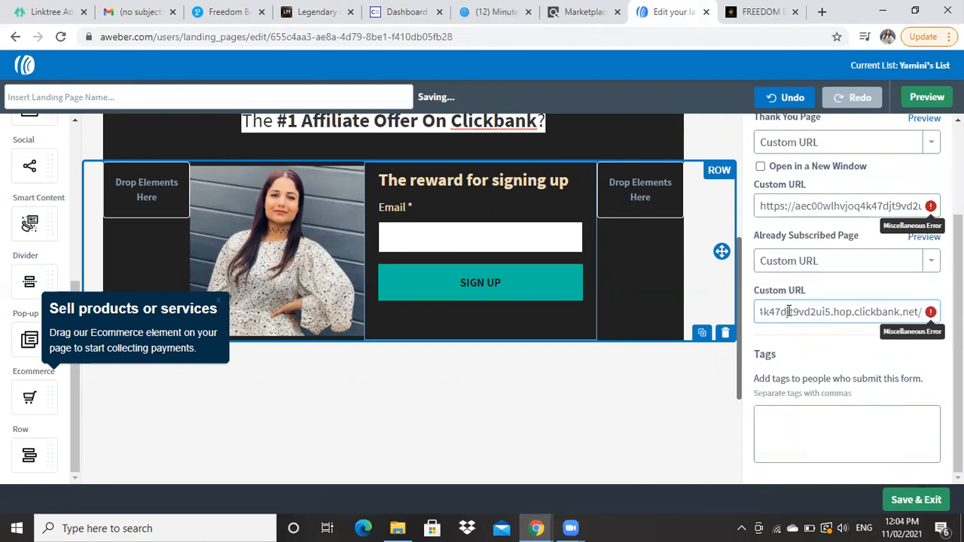
Examine the HopLink pasted as the Already Subscribed Page's custom URL, moving back from its end
key(Left)
key(Left)
key(Left)
key(Left)
key(Left)
key(Left)
key(Left)
key(Left)
key(Left)
key(Left)
key(Left)
key(Left)
key(Left)
key(Left)
key(Left)
key(Left)
key(Left)
key(Left)
key(Left)
key(Left)
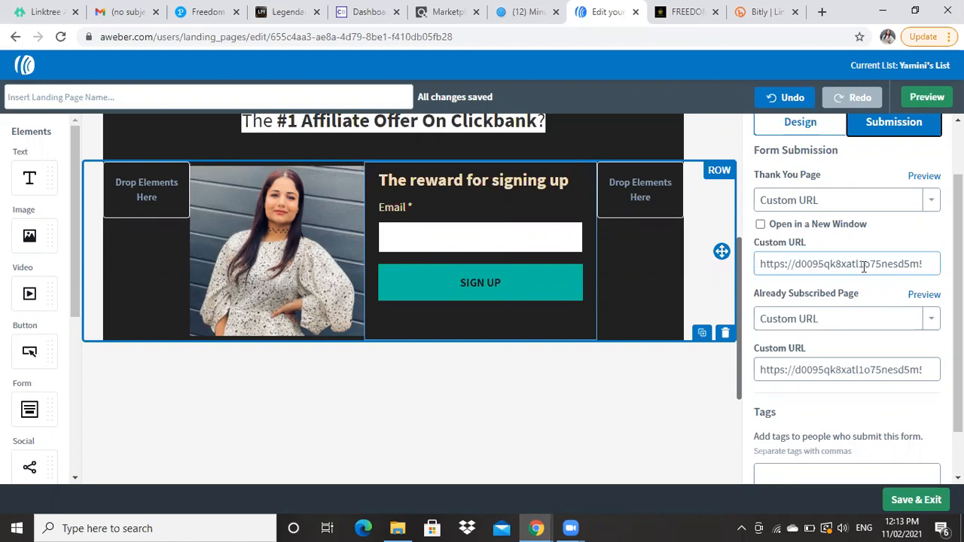
Review the sign-up form's submission settings, including the Thank You Page options and both custom URLs
click(515, 282)
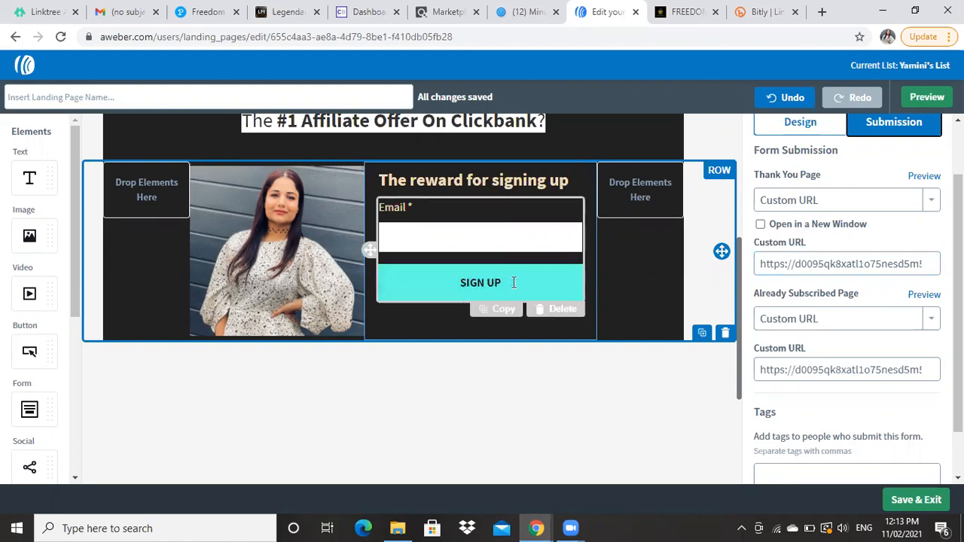
click(513, 283)
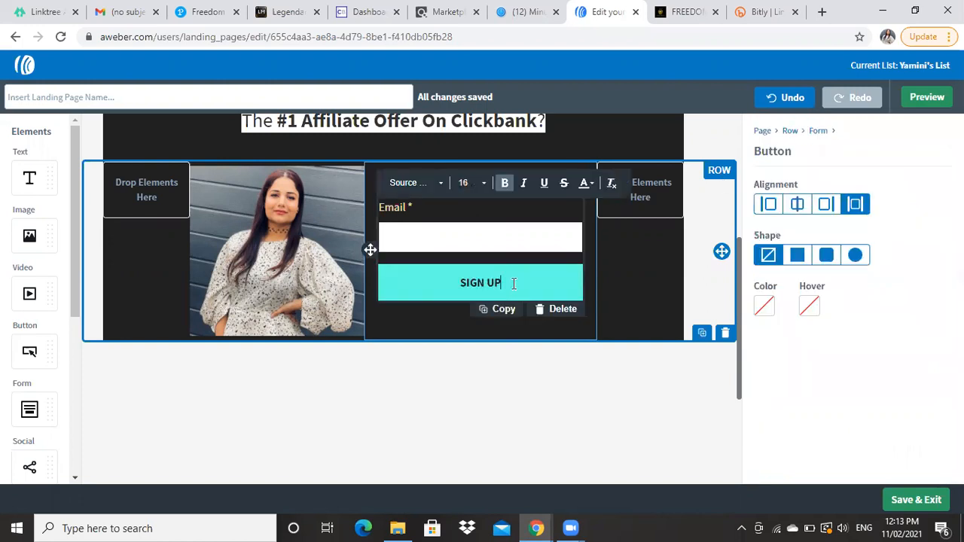
click(819, 131)
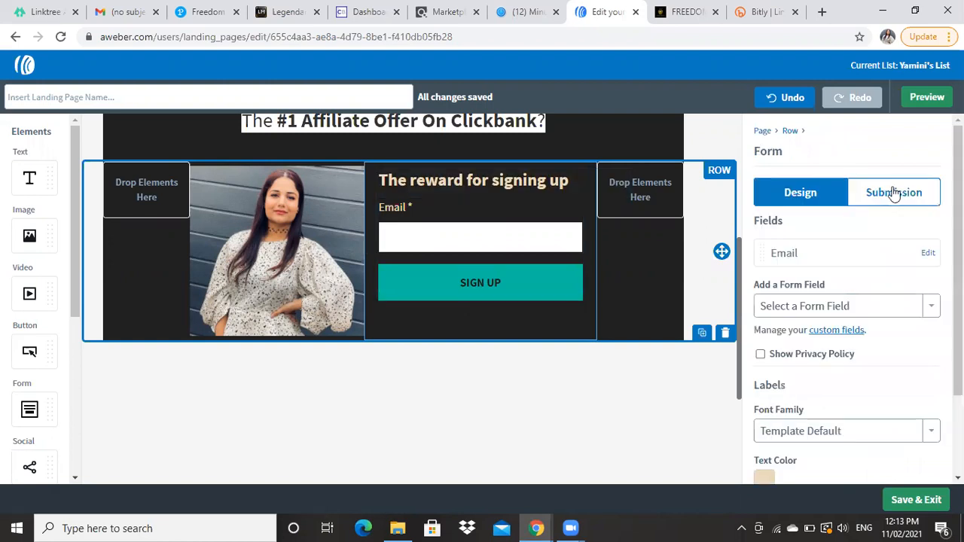
click(894, 194)
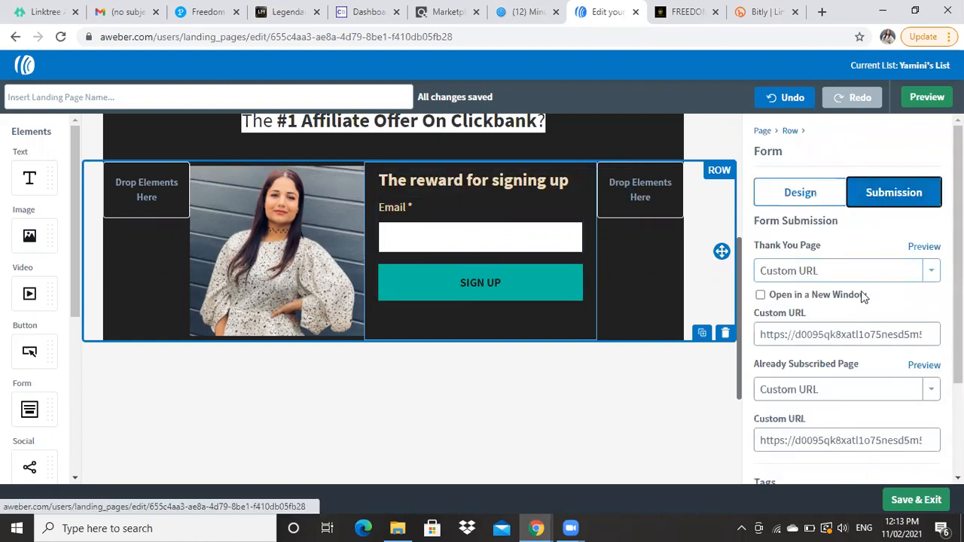
scroll(797, 267, down, 1)
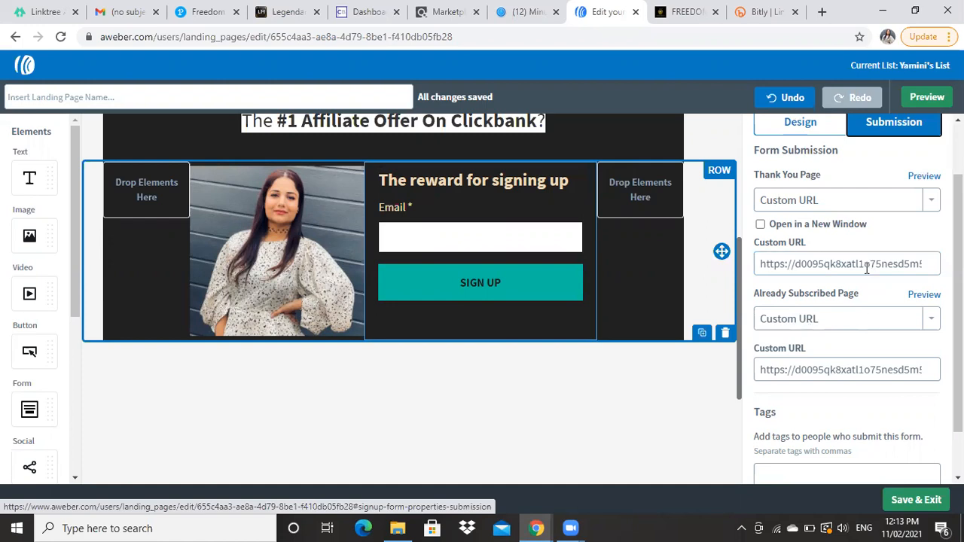
click(874, 202)
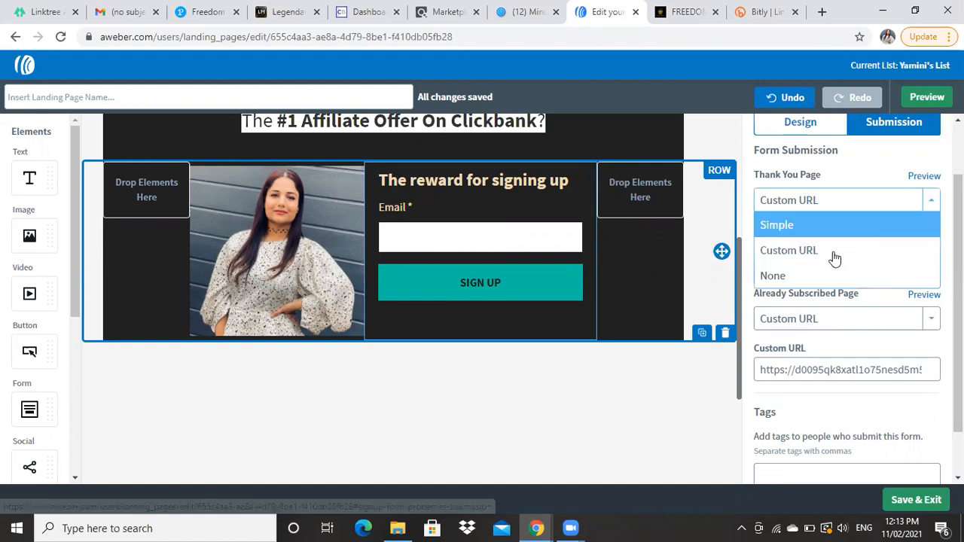
click(938, 261)
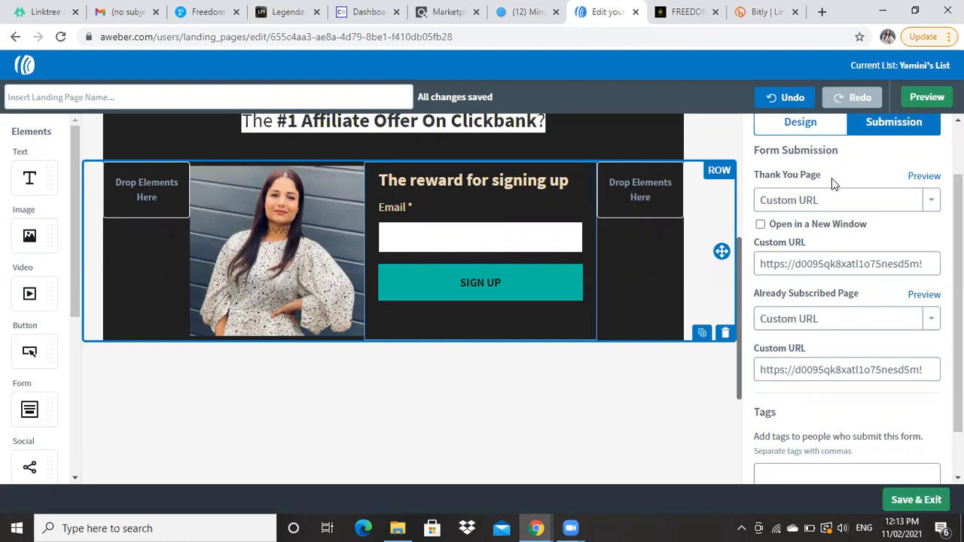
Replace the "SIGN UP" text on the form's button with "Lets start!!!!!!"
click(502, 283)
click(503, 283)
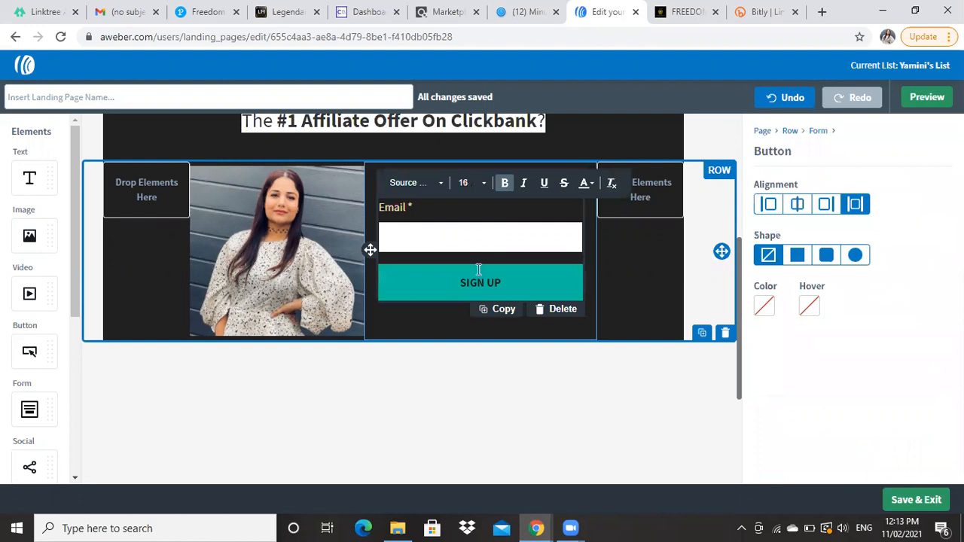
key(BackSpace)
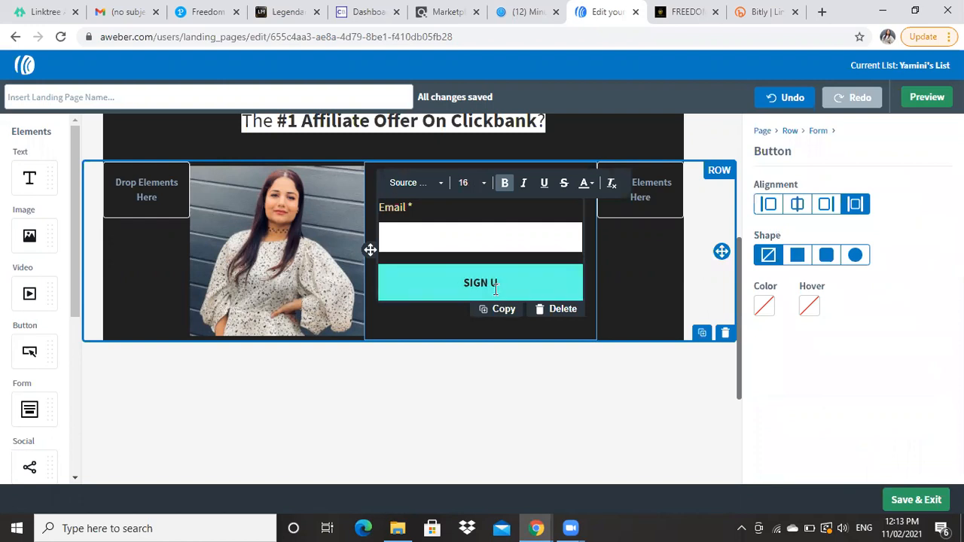
key(BackSpace)
key(BackSpace)
key(BackSpace)
key(BackSpace)
key(BackSpace)
key(BackSpace)
text(let)
key(BackSpace)
key(BackSpace)
key(BackSpace)
text(4)
text(ets)
text( st)
text(art)
text(!!)
text(!!!!)
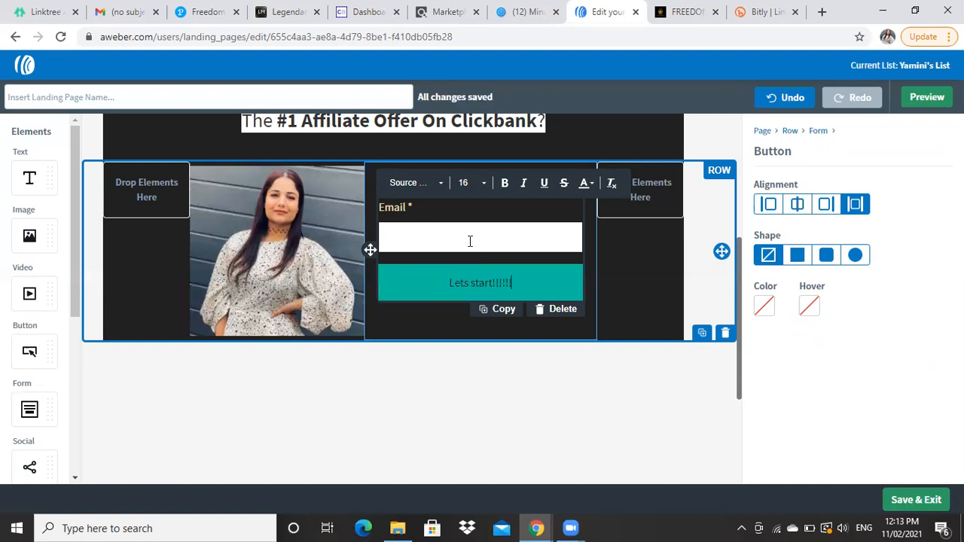
click(541, 235)
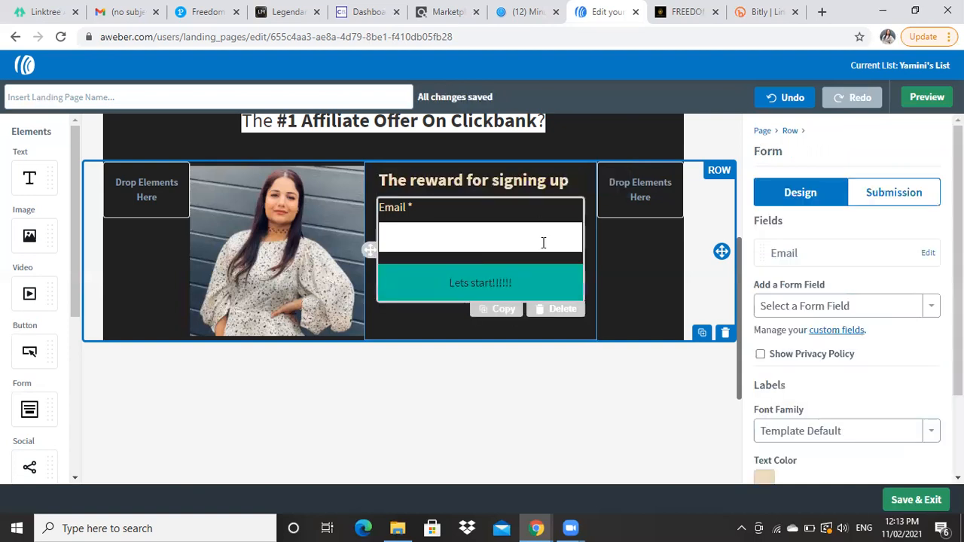
Delete the "The reward for signing up" heading above the sign-up form
scroll(433, 273, up, 1)
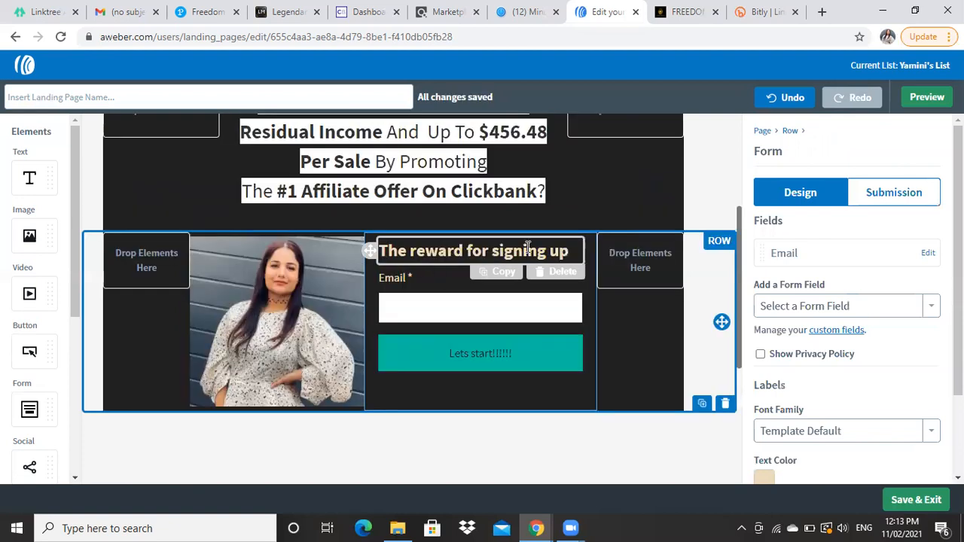
click(572, 252)
click(559, 276)
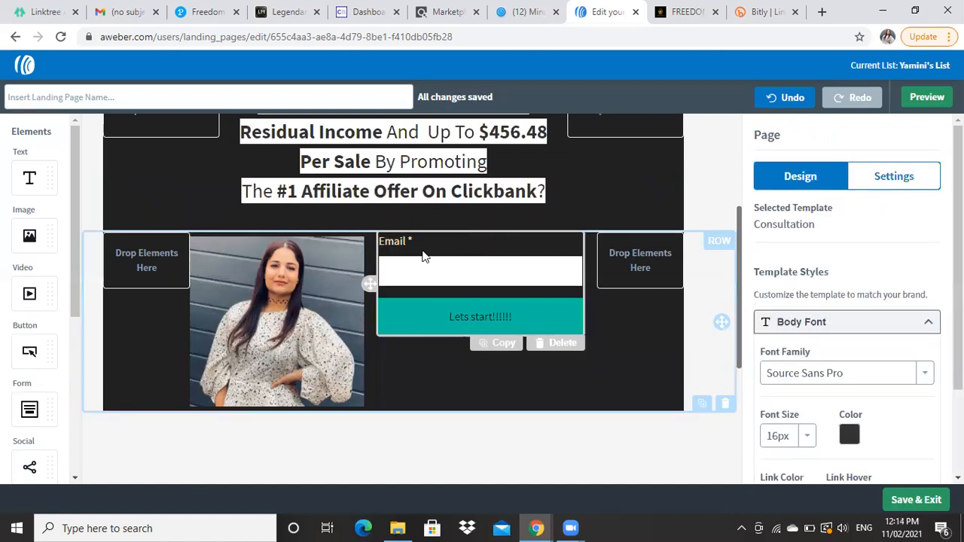
Add the line "12 minutes Affiliate marketing" below the "Who Else Wants To Earn" headline text
scroll(560, 256, up, 1)
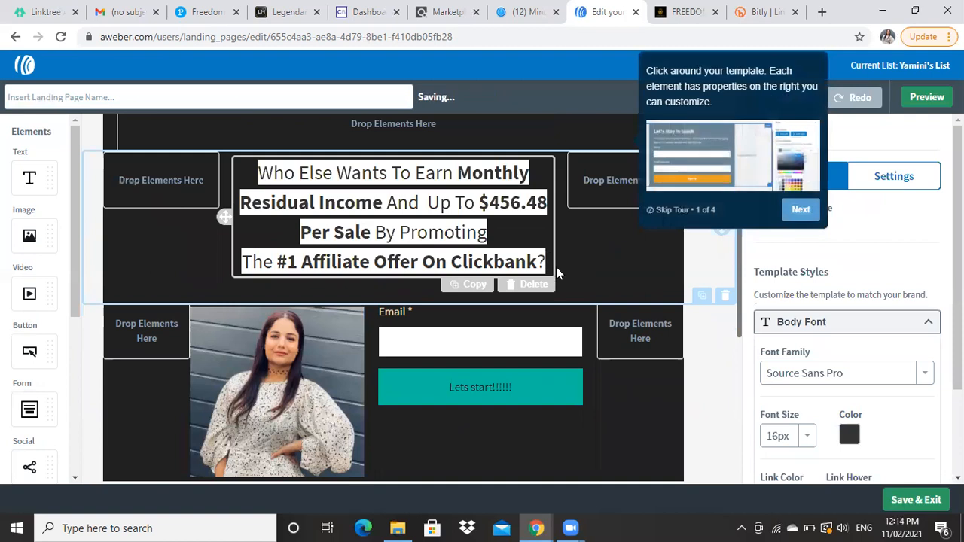
click(556, 267)
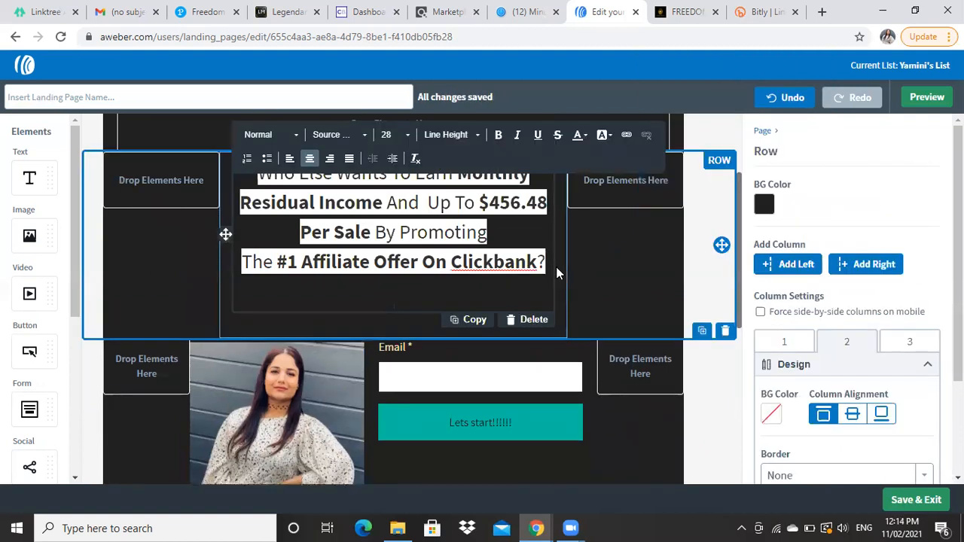
text(12)
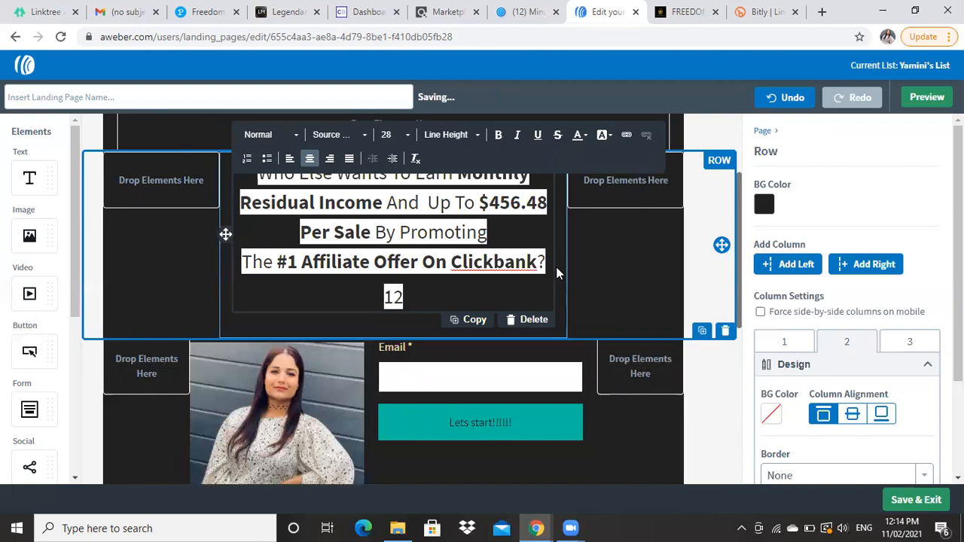
text( minutes)
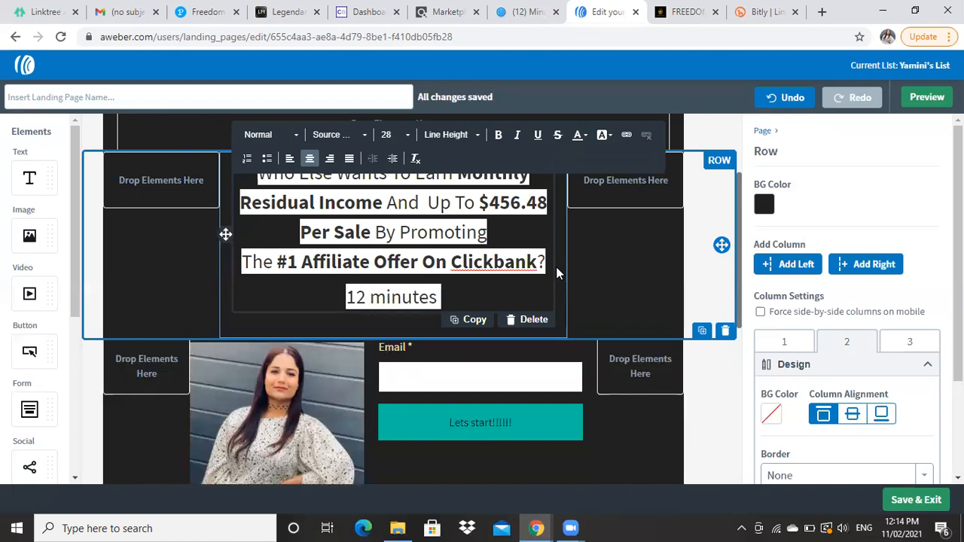
text( Af)
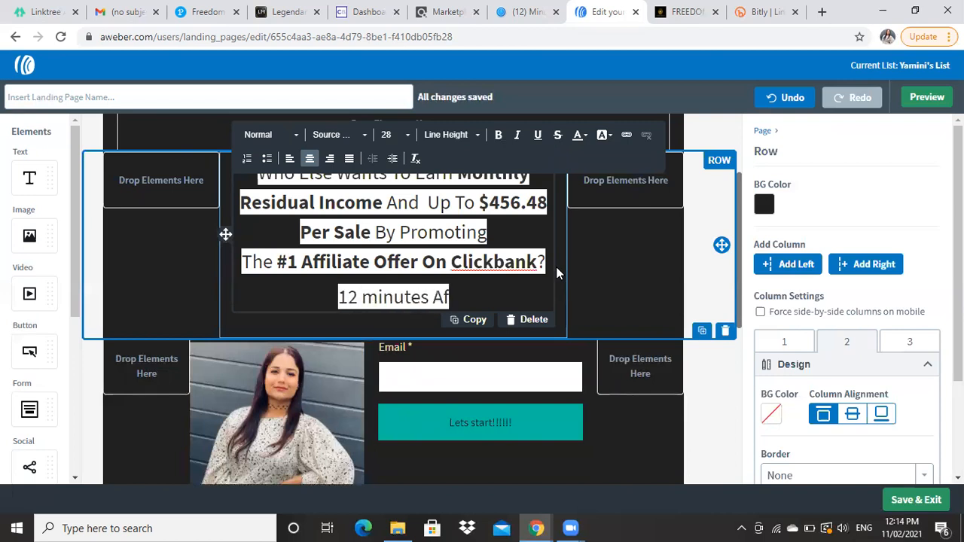
text(filiate)
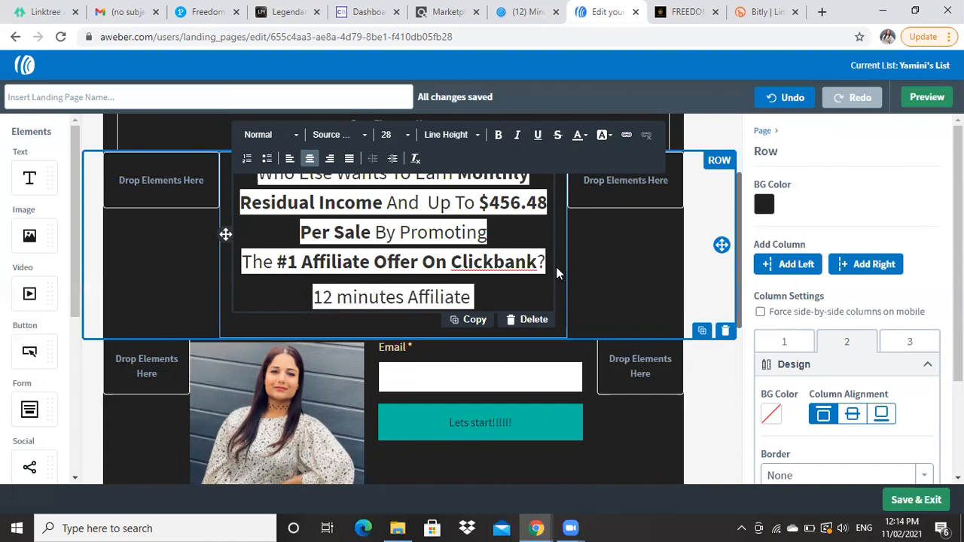
text( marketing)
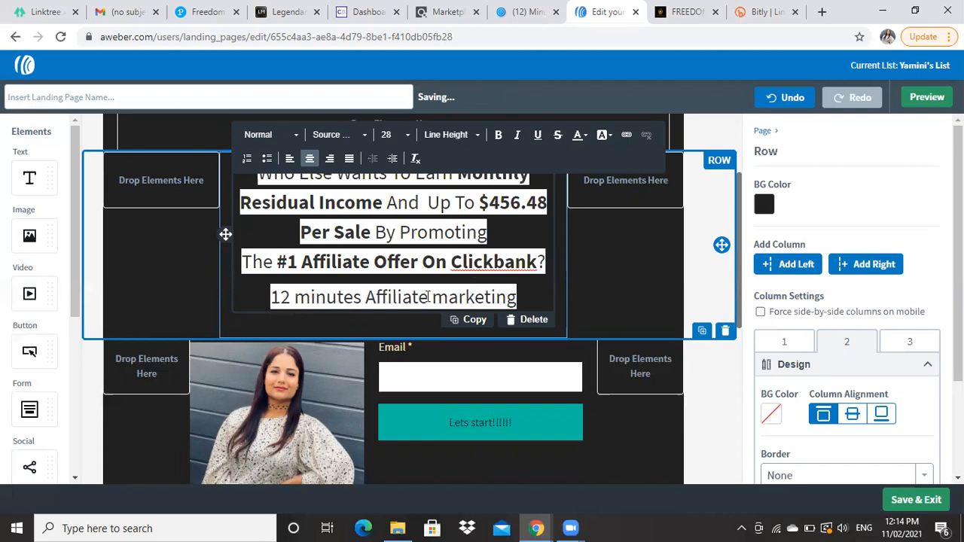
click(498, 135)
scroll(661, 412, down, 1)
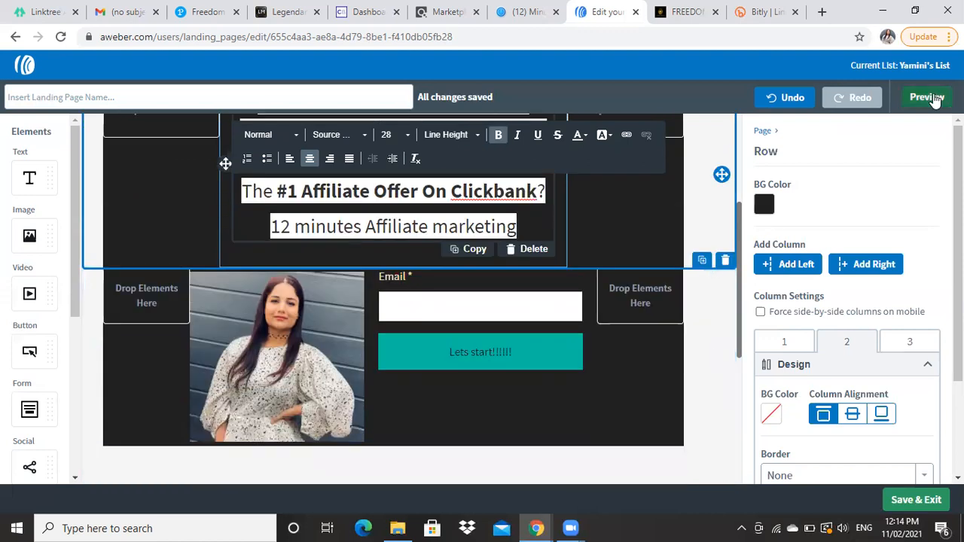
Preview the landing page in desktop view, checking the headline, photo and sign-up form
click(927, 97)
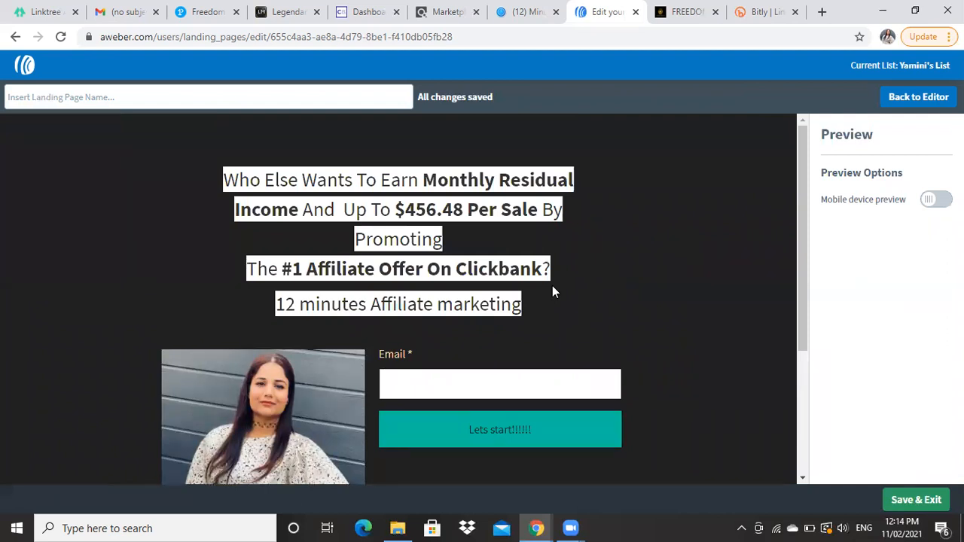
scroll(553, 286, down, 2)
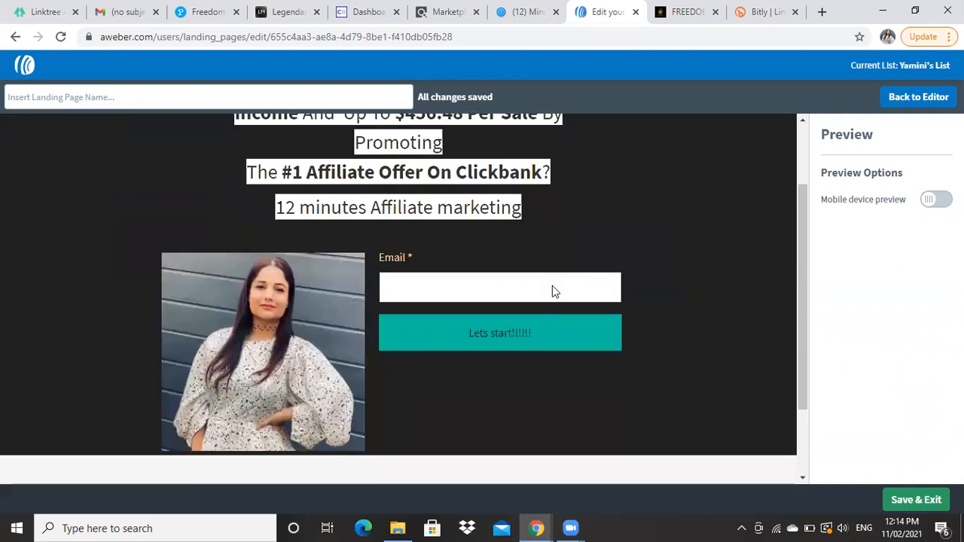
scroll(520, 284, down, 2)
scroll(531, 283, up, 2)
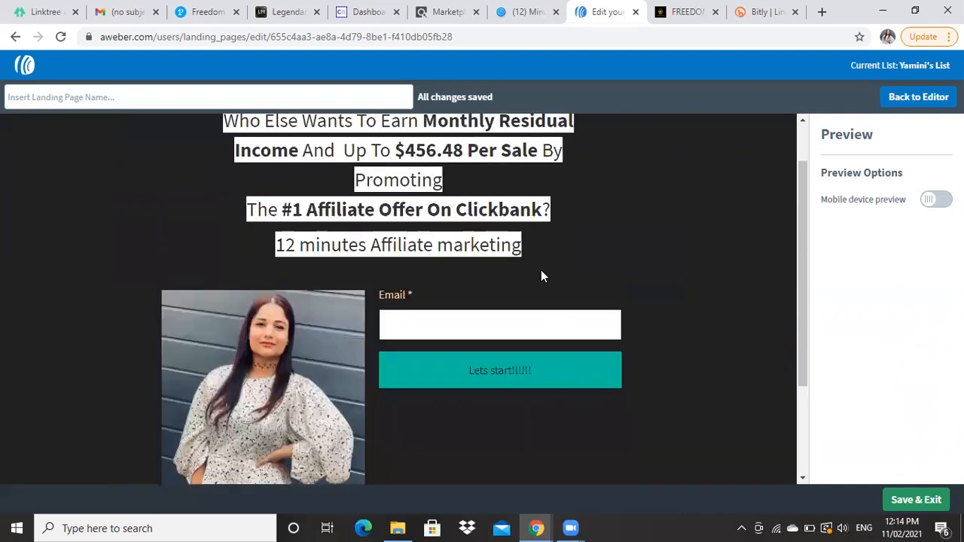
scroll(561, 245, up, 1)
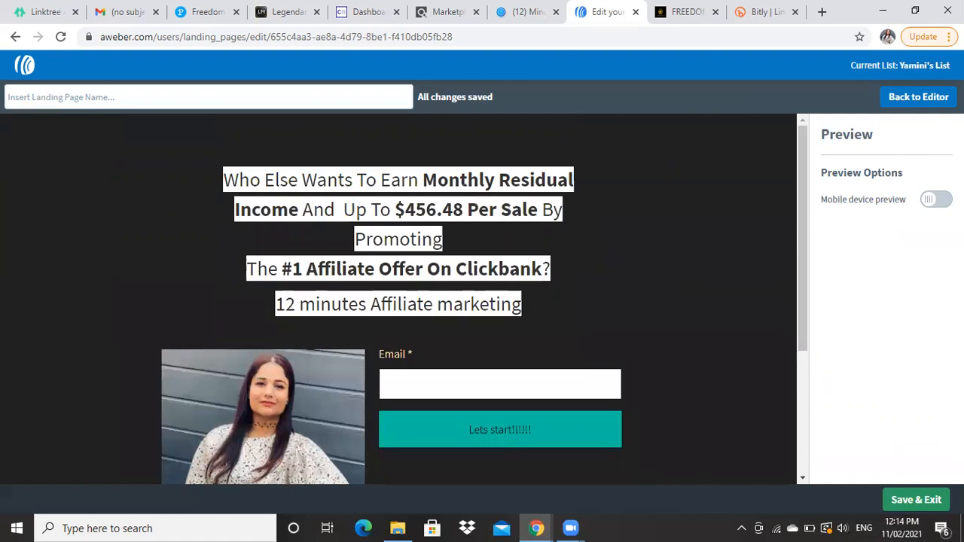
Check the landing page in the mobile device preview, down to the email field and form button
click(927, 202)
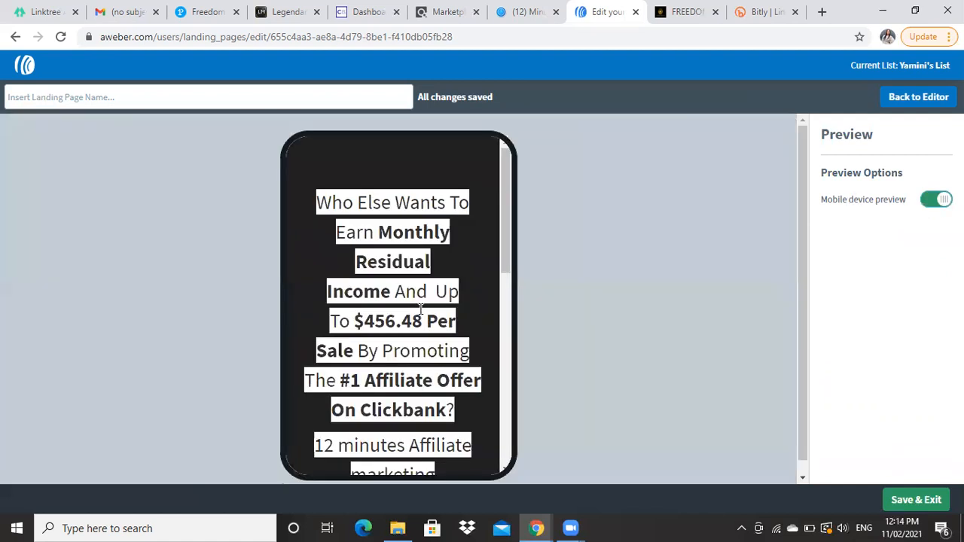
scroll(421, 307, down, 2)
scroll(415, 302, down, 1)
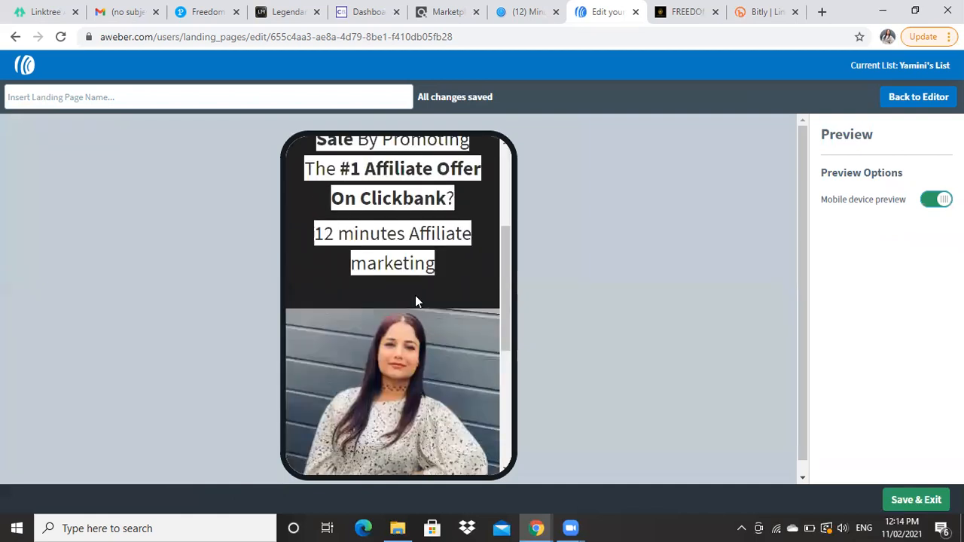
scroll(415, 301, down, 2)
scroll(413, 278, down, 2)
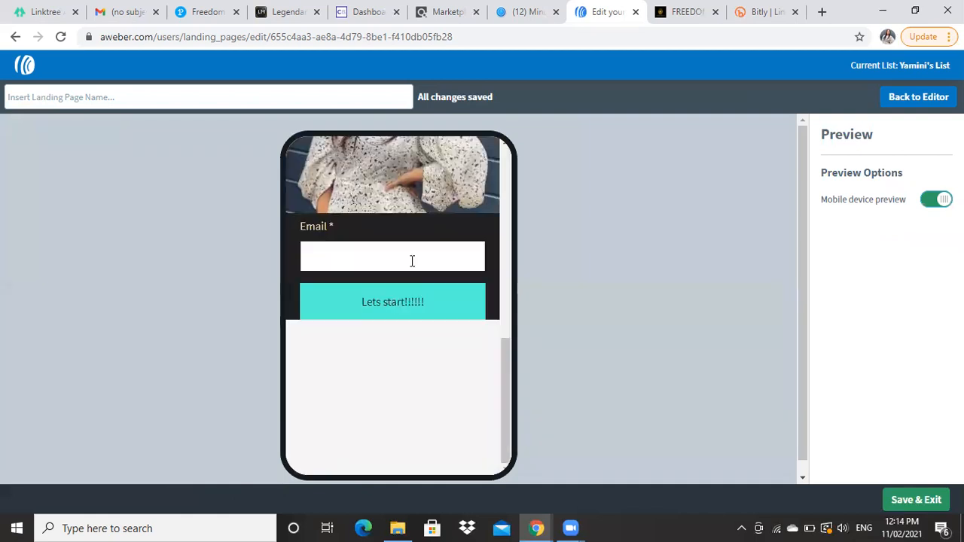
click(412, 260)
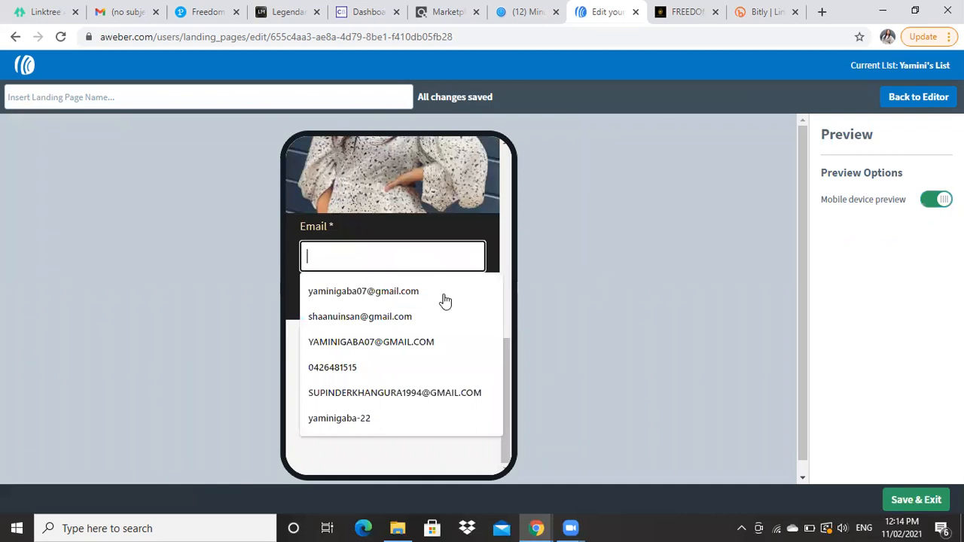
click(516, 319)
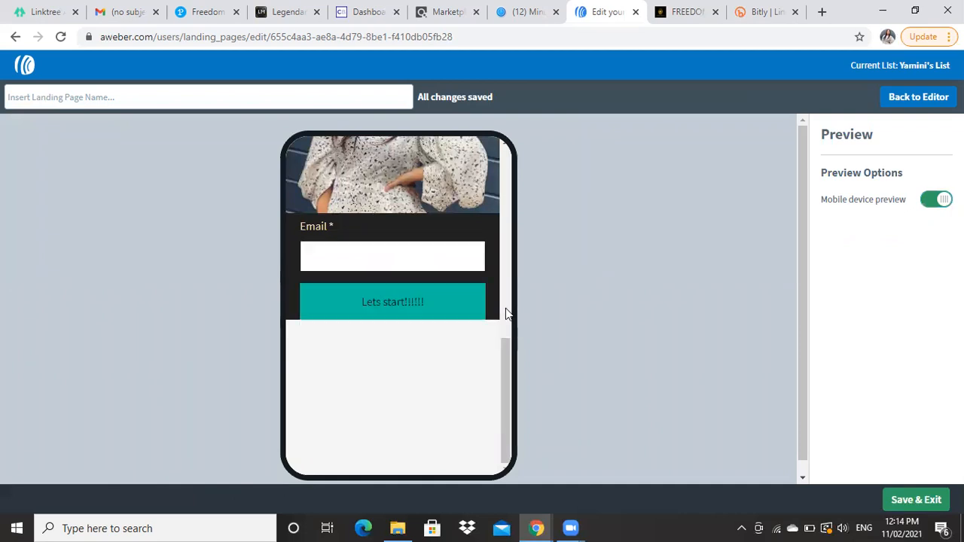
Save and publish the landing page, and copy its public URL
click(919, 486)
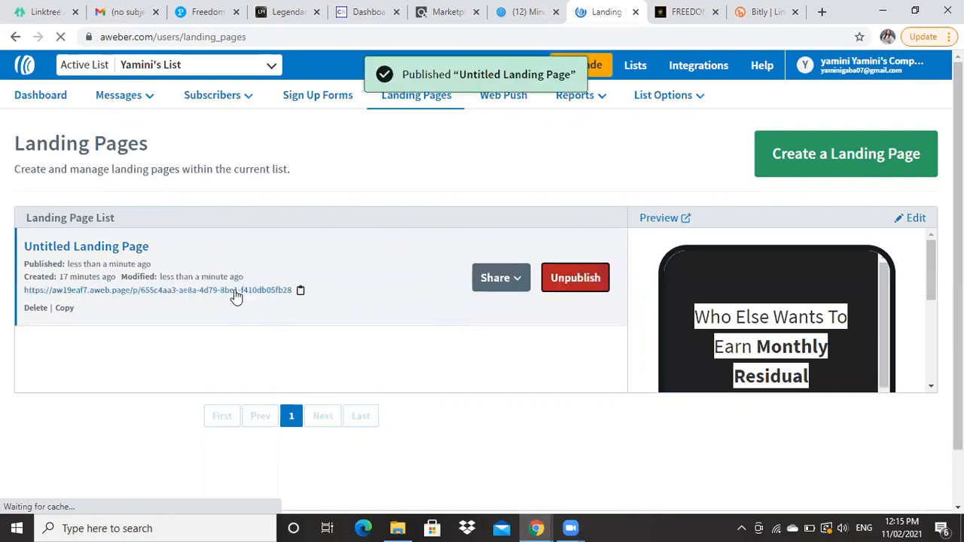
click(517, 277)
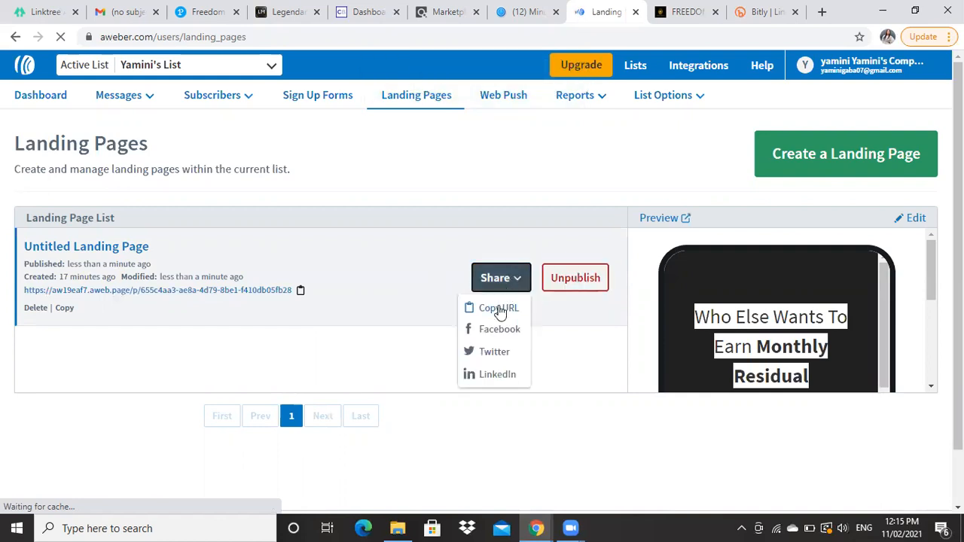
click(498, 309)
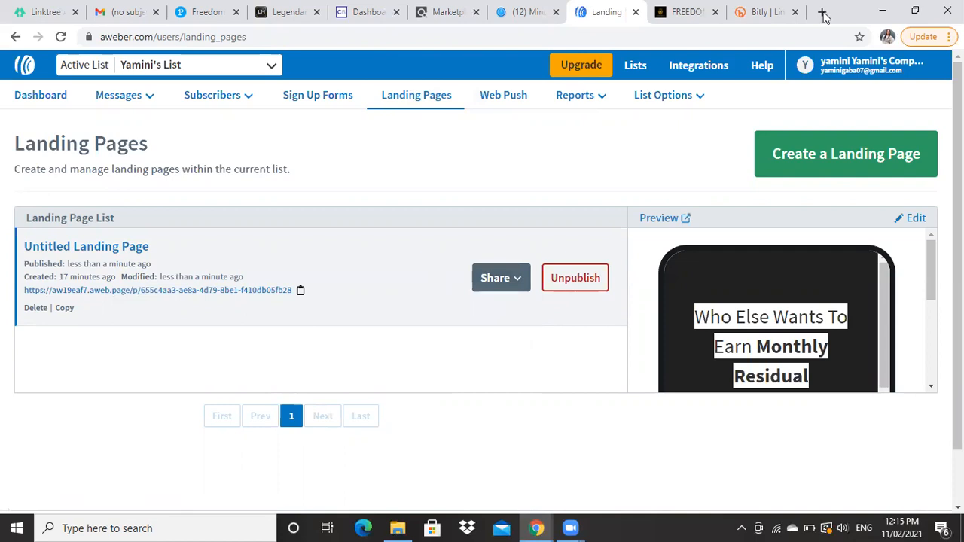
Open the published landing page in a new browser tab using the copied URL
key(ctrl+t)
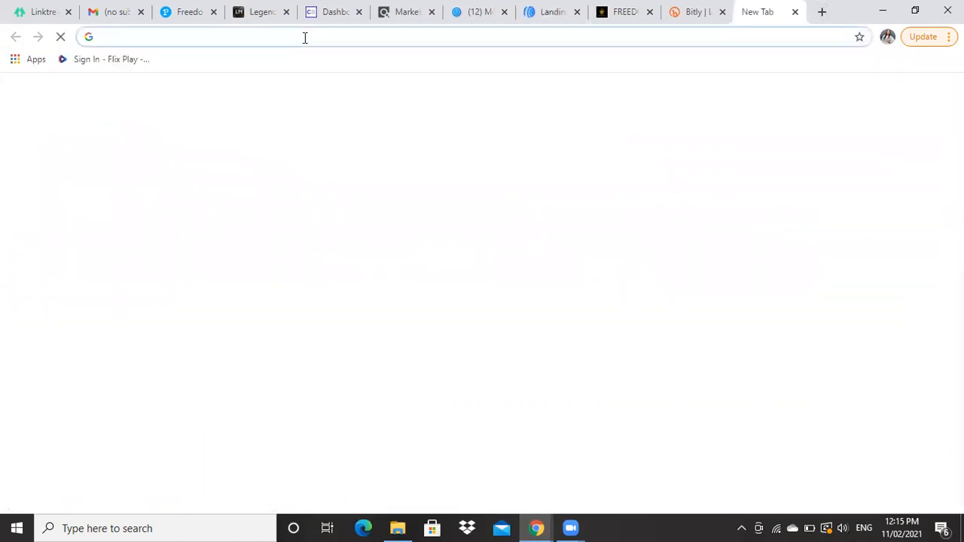
click(305, 37)
right_click(304, 38)
click(343, 139)
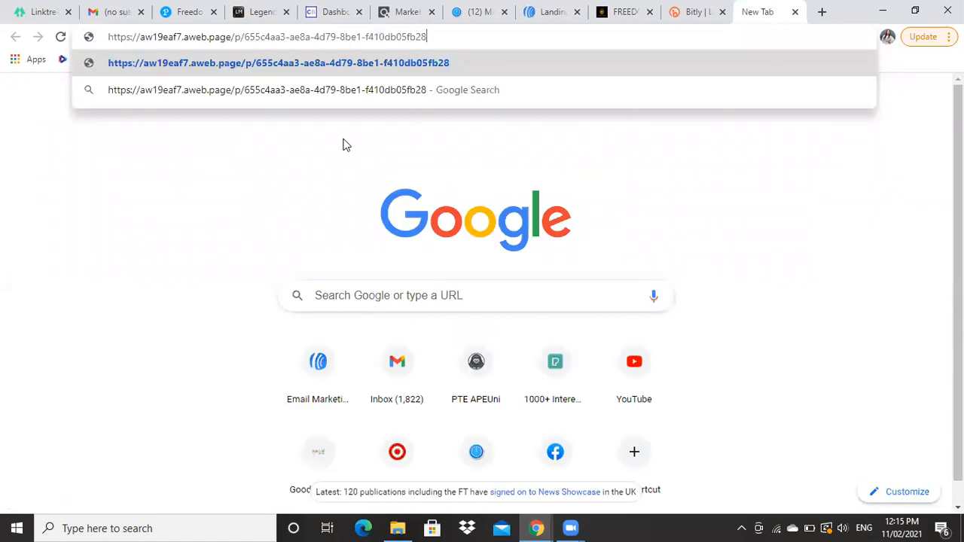
key(Return)
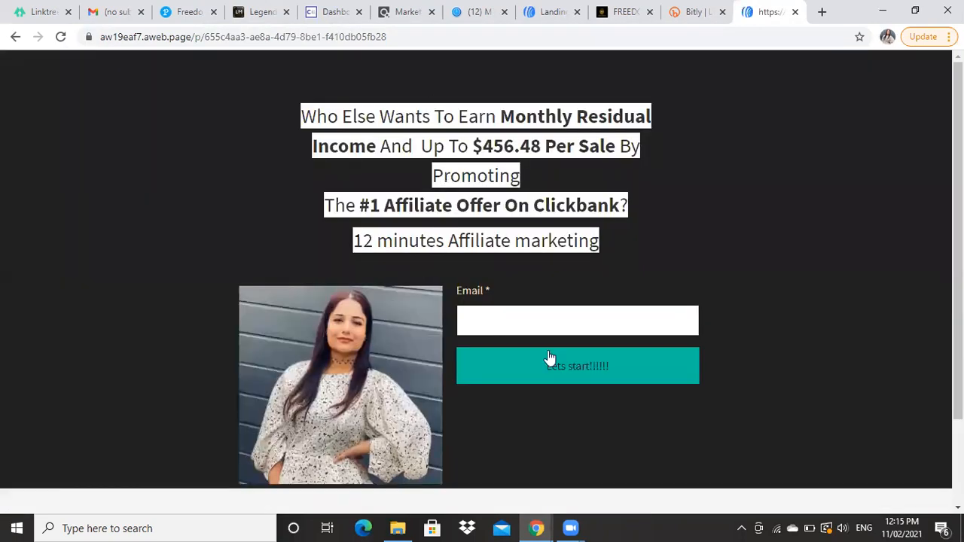
Test the live sign-up form by filling in a saved e-mail address and submitting it
scroll(550, 357, down, 1)
click(510, 256)
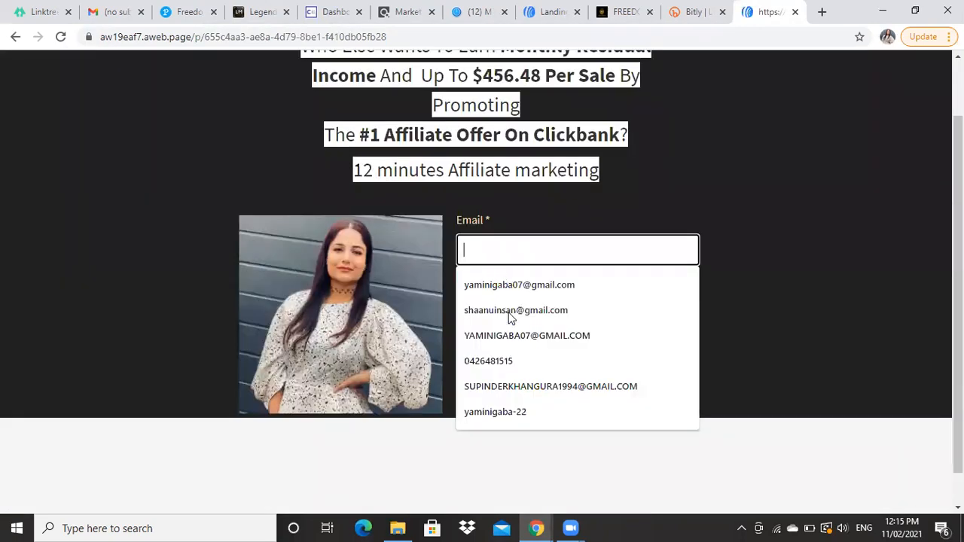
click(561, 308)
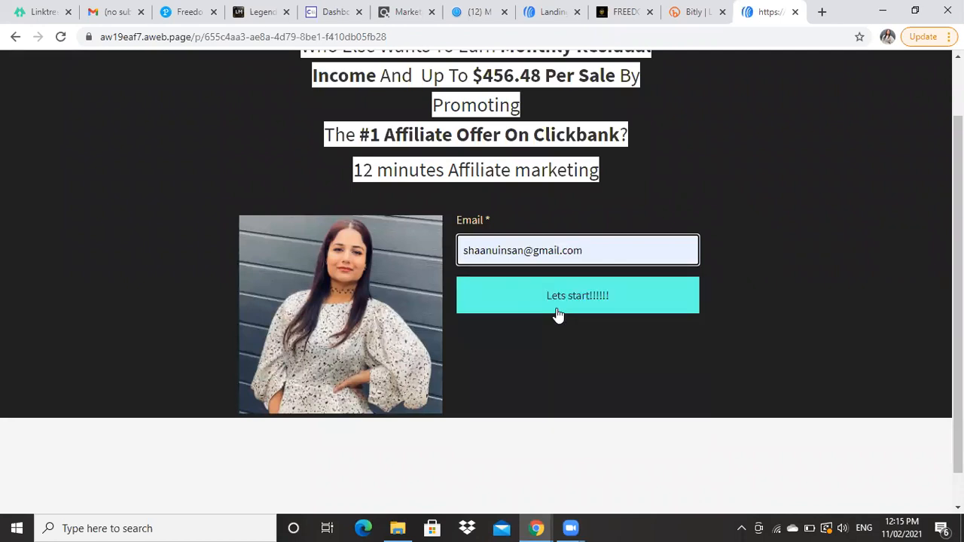
click(556, 315)
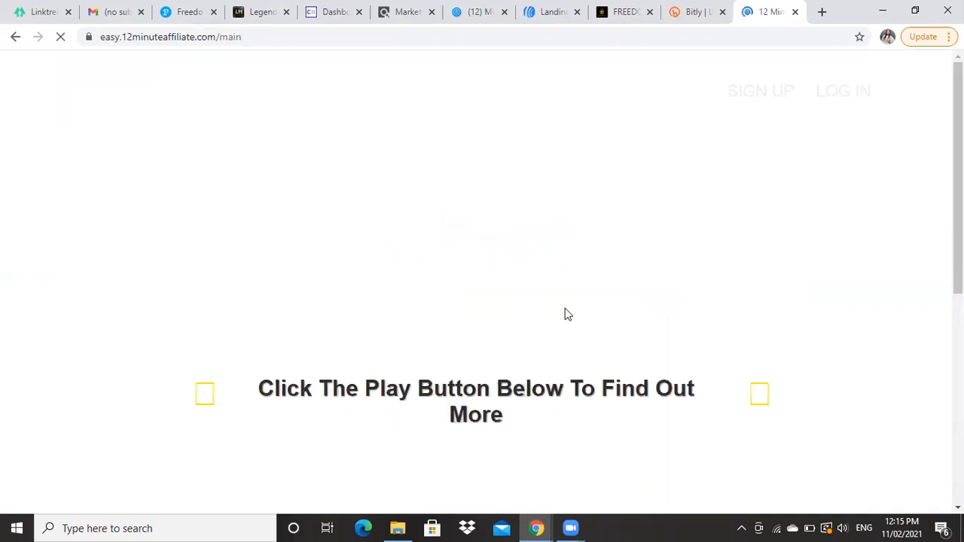
Examine the 12 Minute Affiliate sales page, from its headline and video through the feature list and testimonials
scroll(566, 309, down, 1)
scroll(562, 291, down, 3)
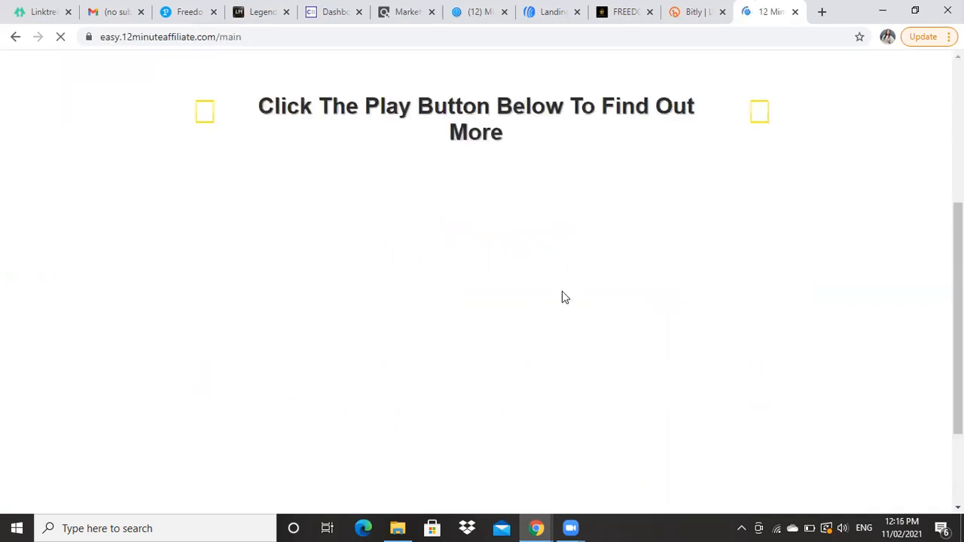
scroll(562, 291, up, 1)
scroll(562, 293, up, 3)
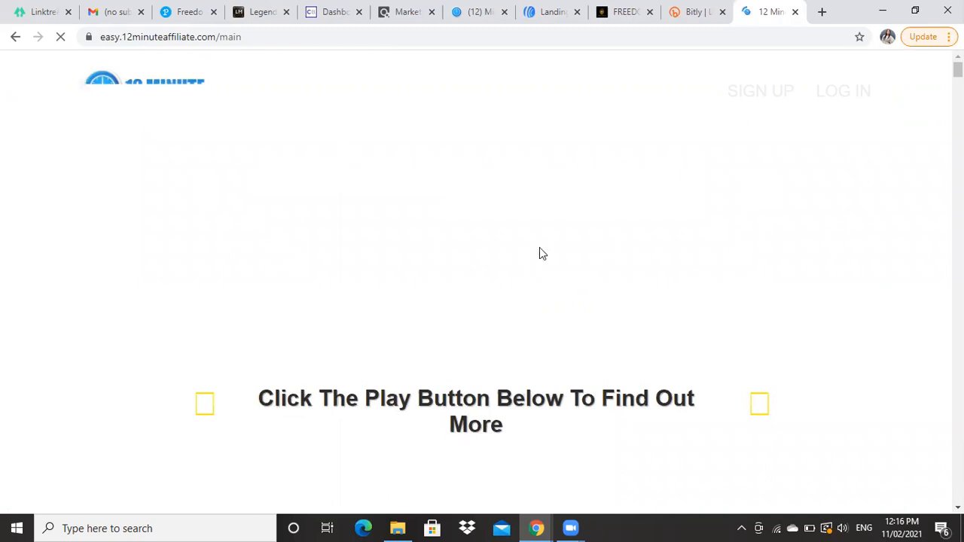
scroll(541, 248, down, 1)
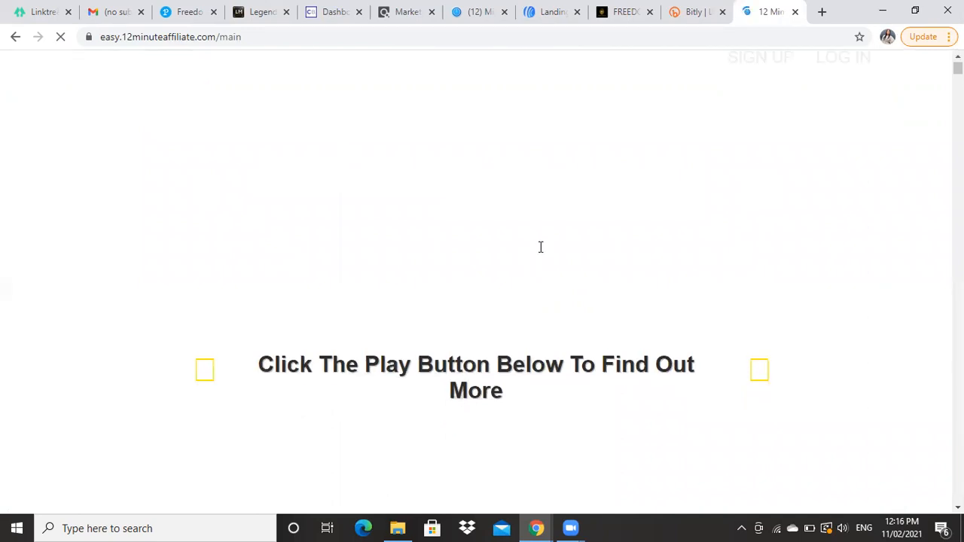
scroll(541, 247, down, 4)
scroll(541, 253, up, 5)
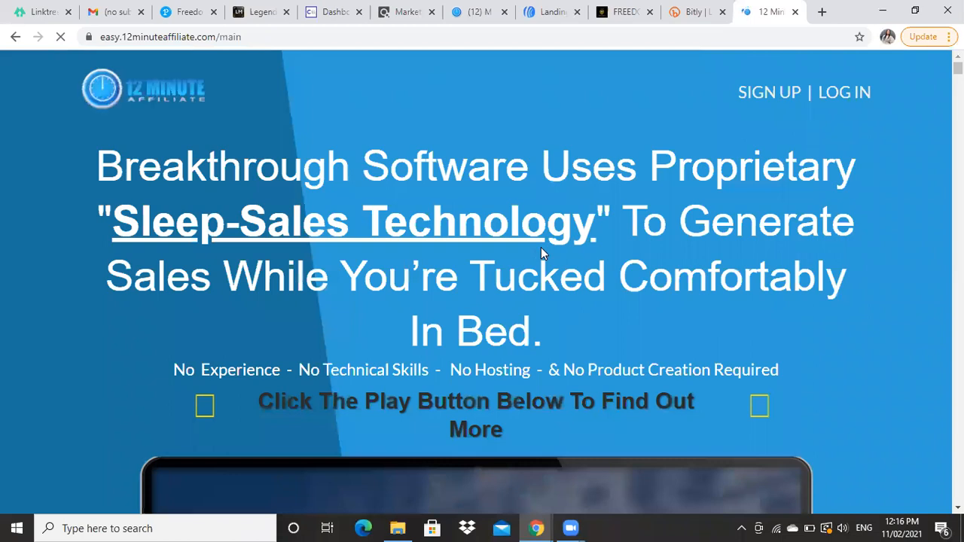
scroll(527, 234, down, 4)
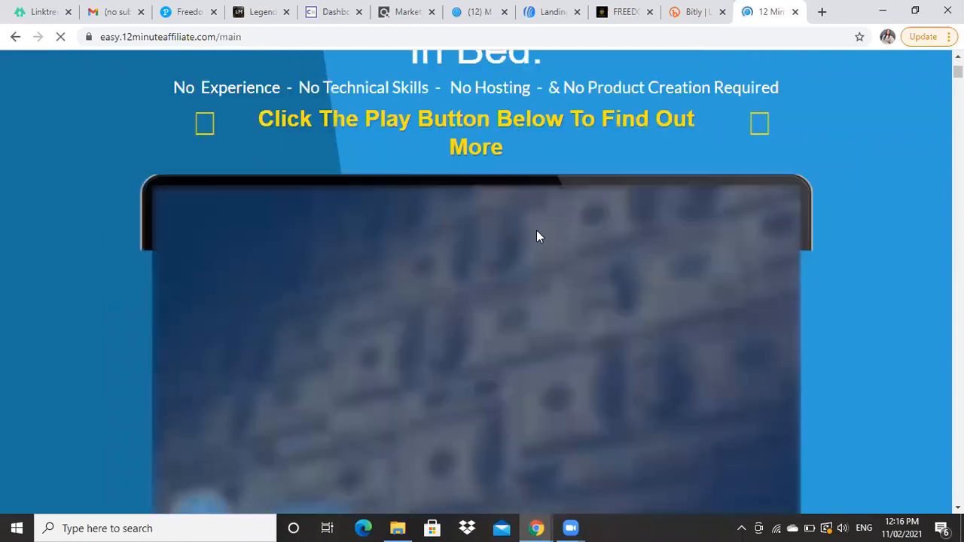
scroll(536, 234, down, 1)
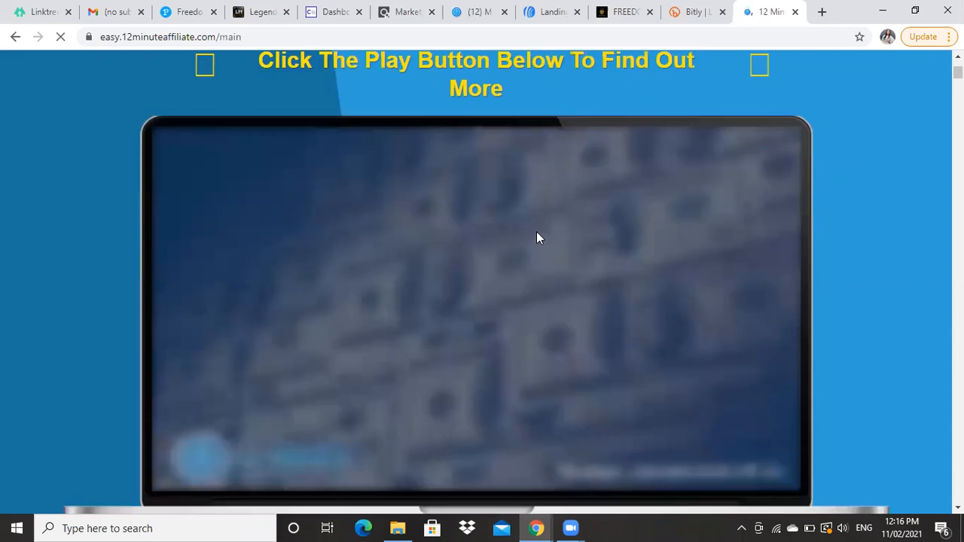
scroll(536, 236, down, 3)
scroll(537, 236, down, 3)
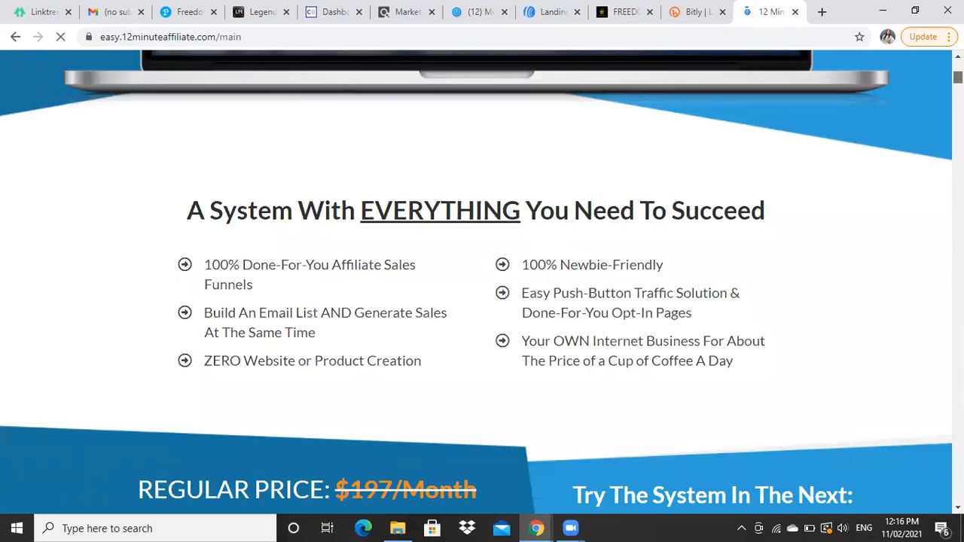
scroll(476, 283, down, 10)
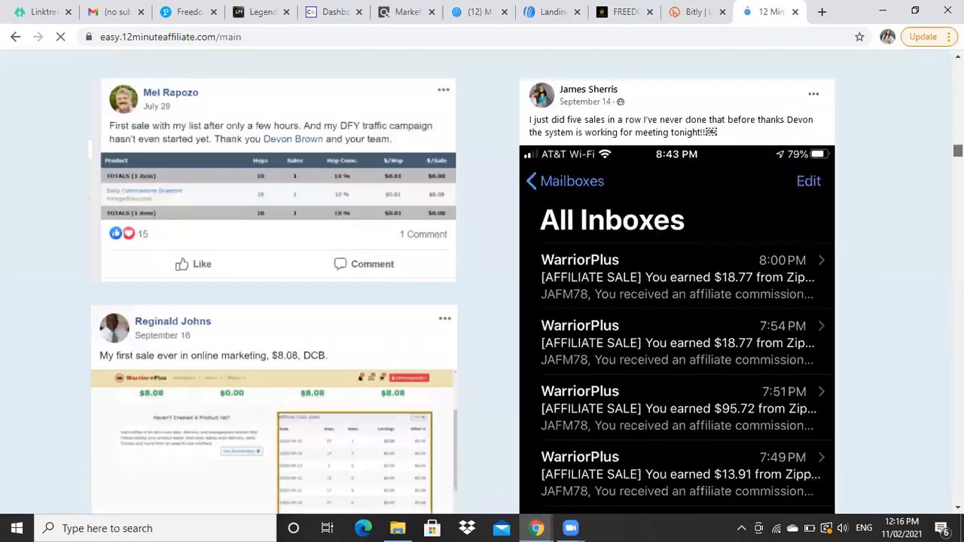
scroll(476, 282, down, 5)
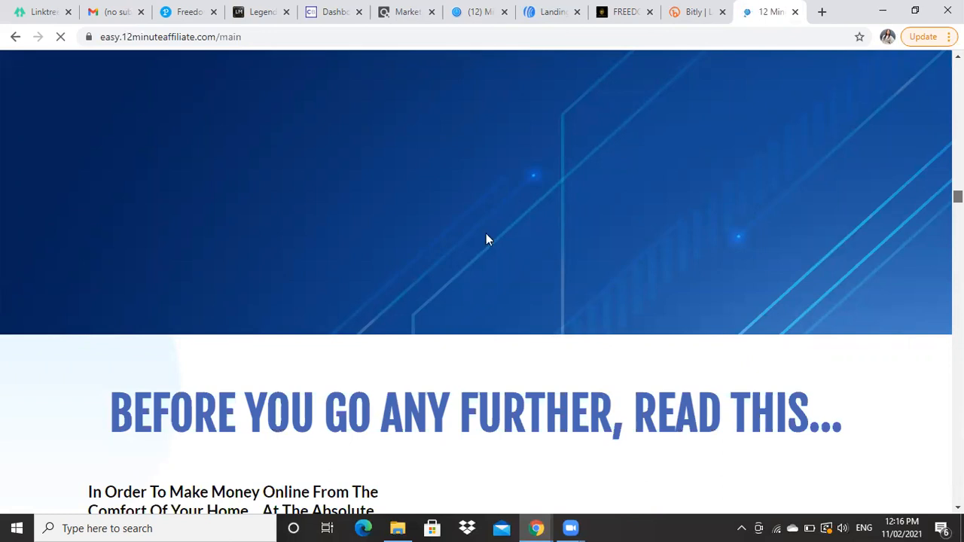
Examine the sales page's middle sections, from the list of system benefits to the quick video
scroll(440, 326, down, 10)
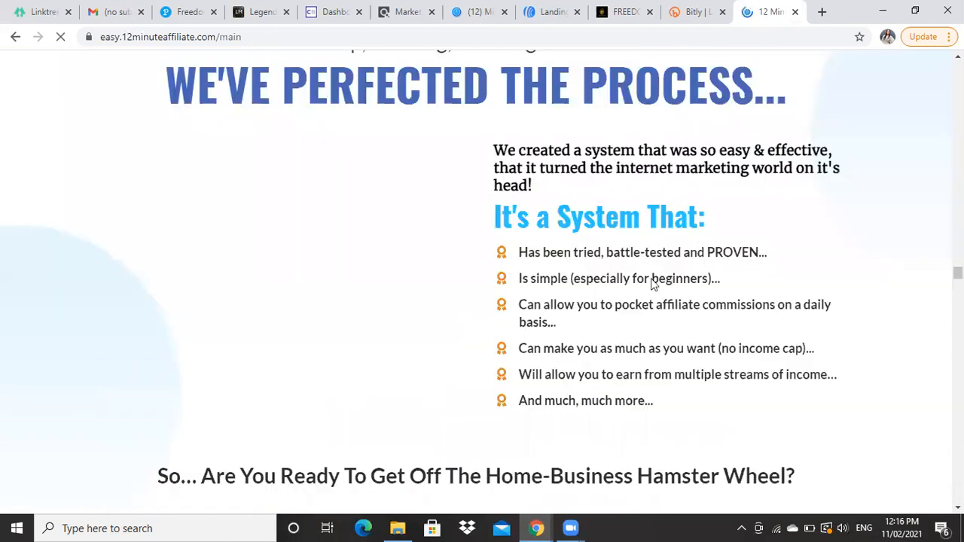
scroll(520, 327, down, 1)
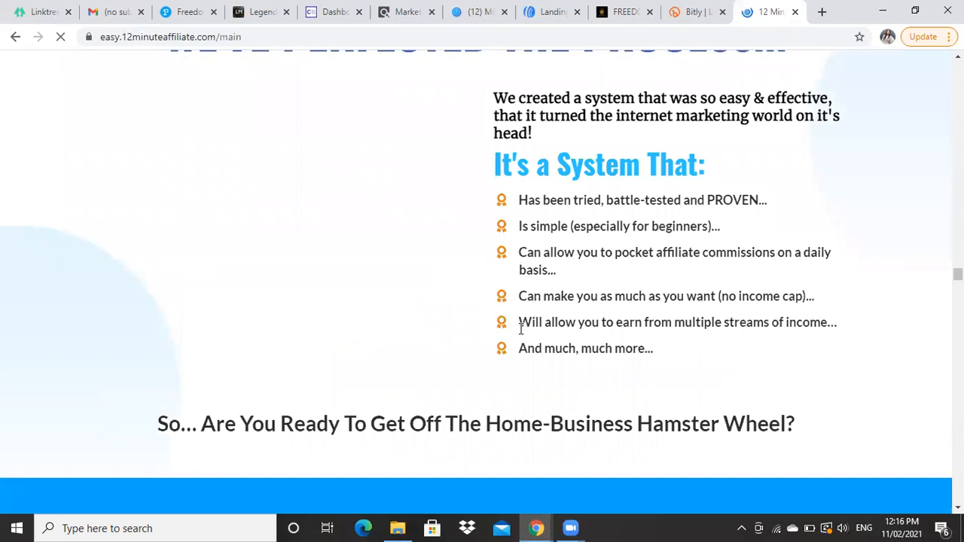
scroll(520, 327, up, 5)
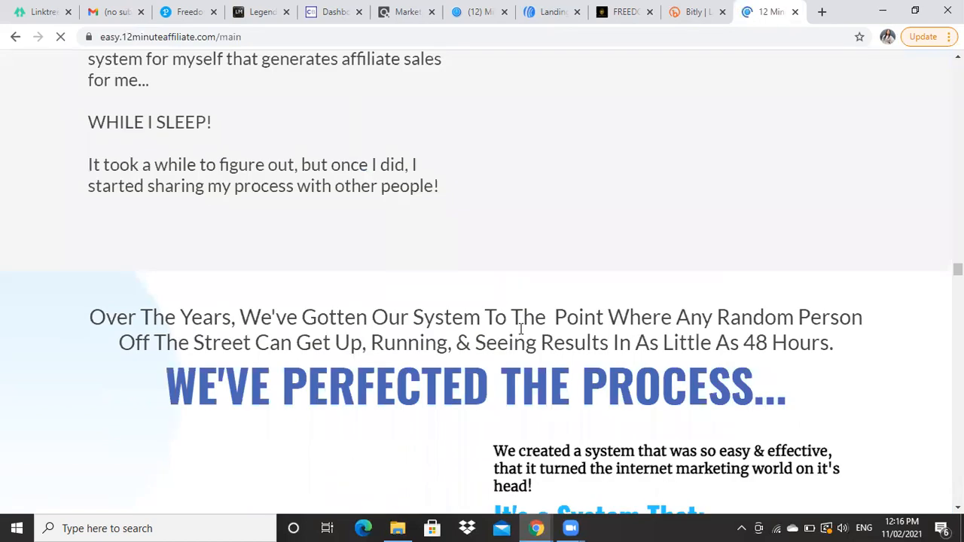
scroll(463, 211, down, 4)
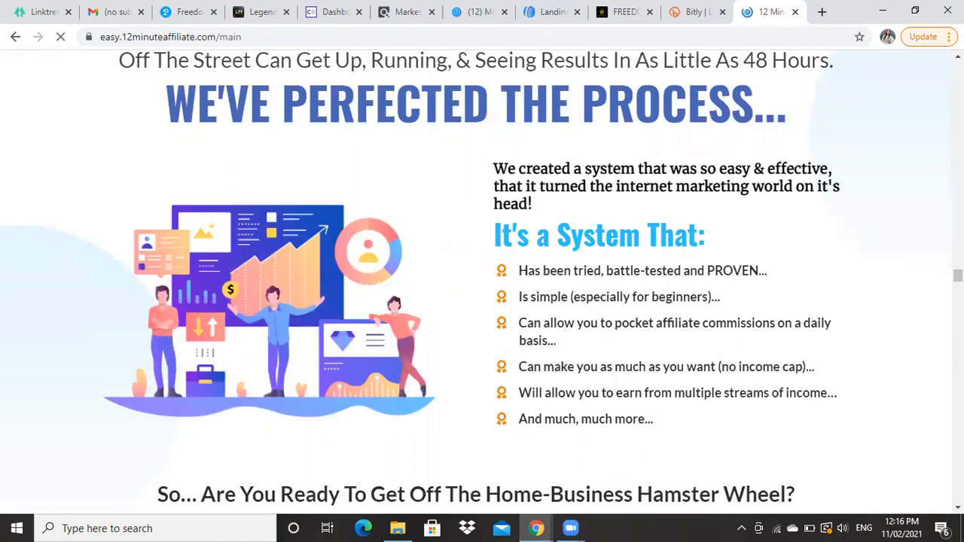
scroll(482, 279, down, 4)
scroll(482, 279, down, 5)
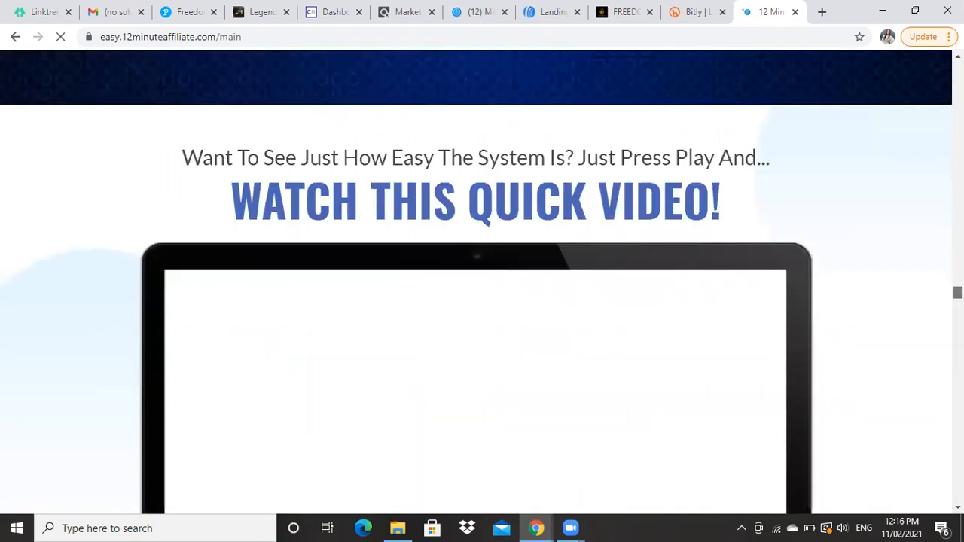
scroll(720, 428, down, 10)
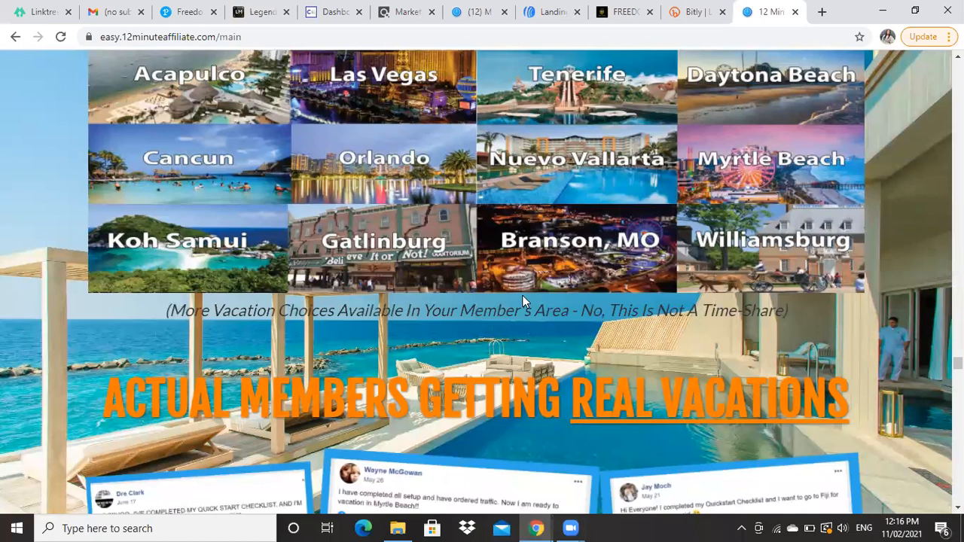
Examine the sales page's free vacation offer, its destinations and the member posts about real vacations
scroll(526, 281, up, 3)
scroll(525, 281, up, 2)
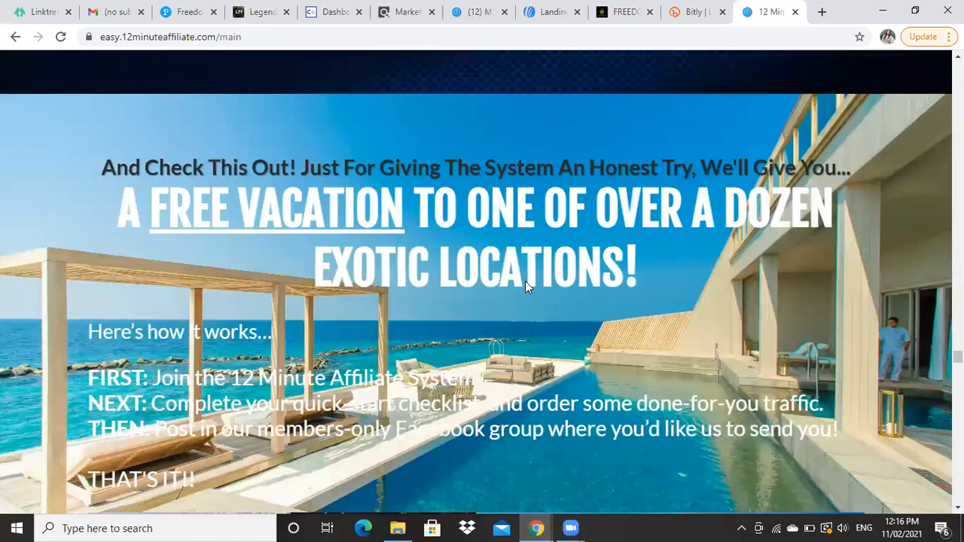
scroll(526, 281, up, 1)
scroll(526, 281, down, 5)
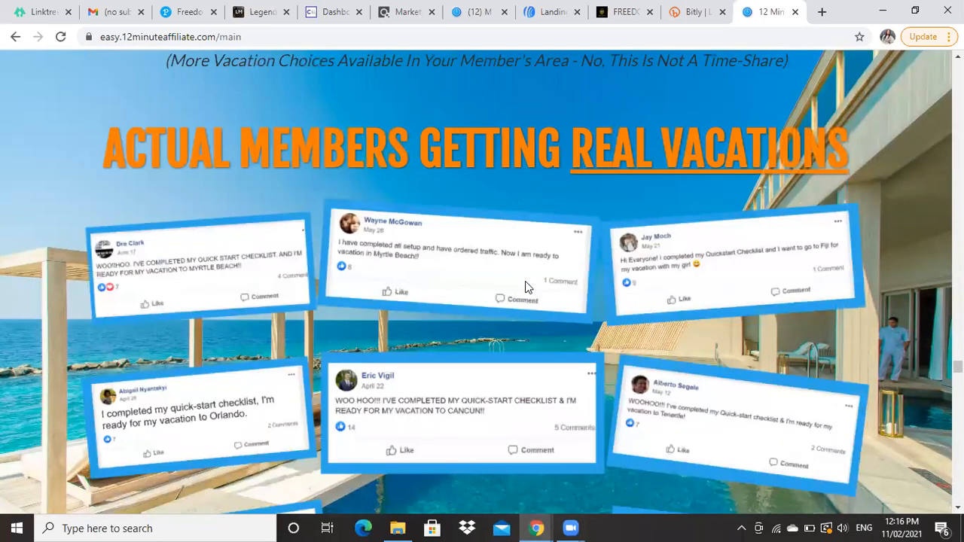
scroll(525, 287, down, 1)
scroll(525, 287, down, 5)
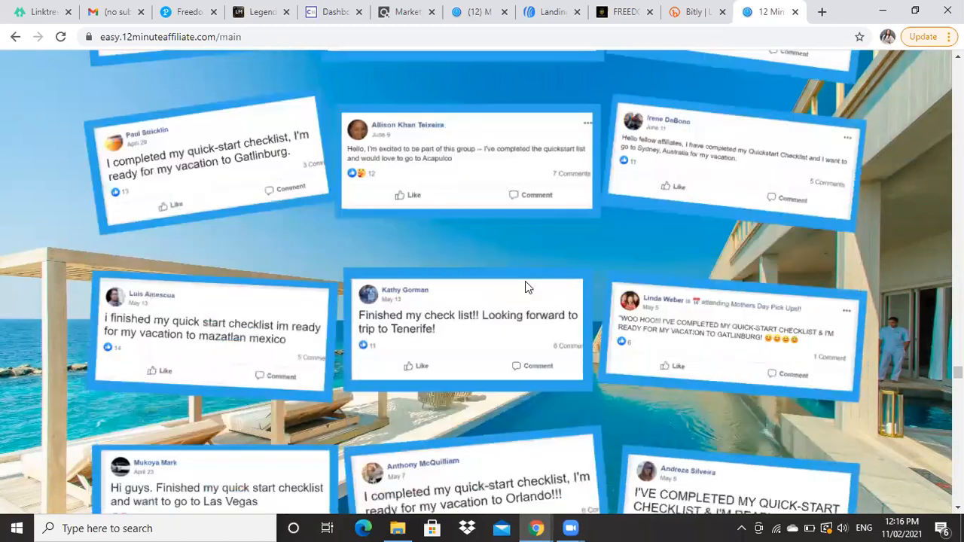
scroll(525, 286, down, 2)
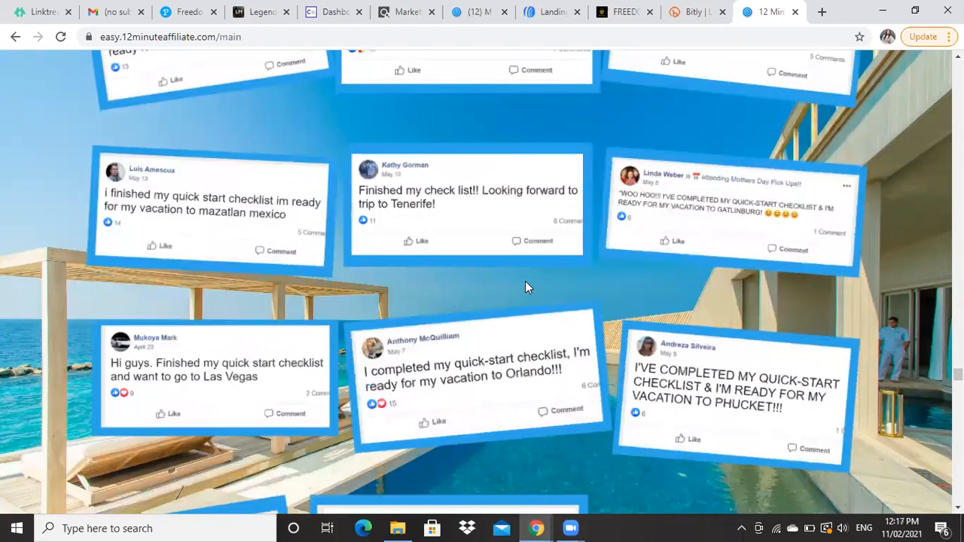
scroll(525, 287, down, 3)
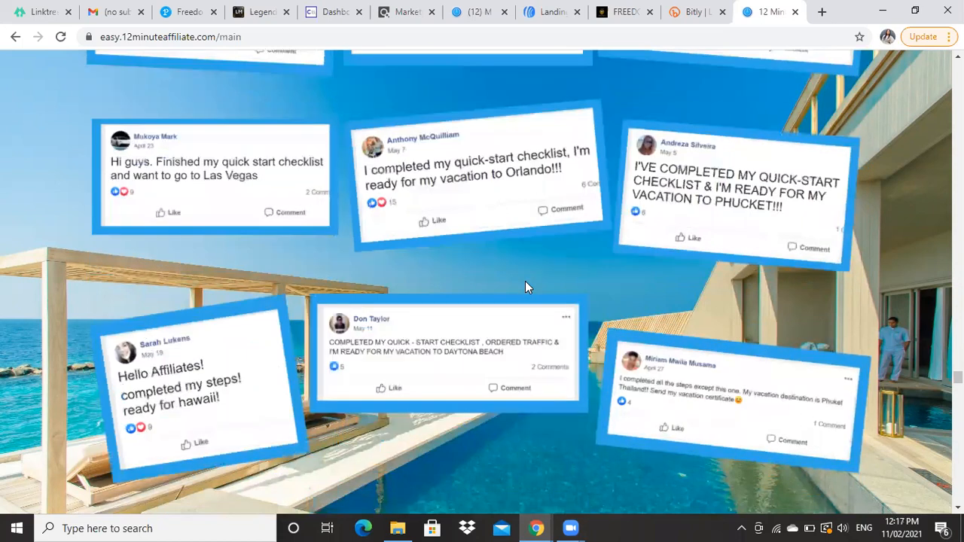
scroll(525, 286, up, 1)
scroll(525, 286, up, 5)
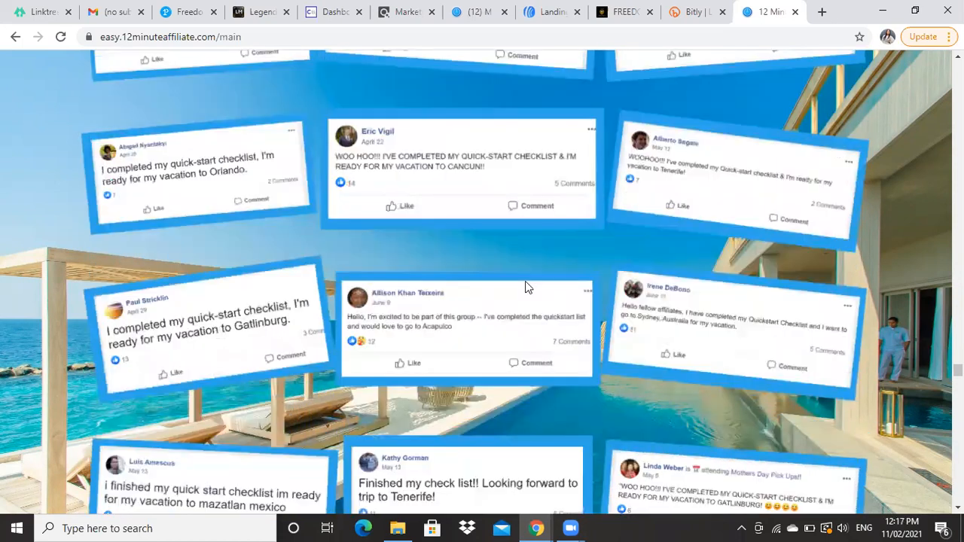
scroll(525, 286, up, 5)
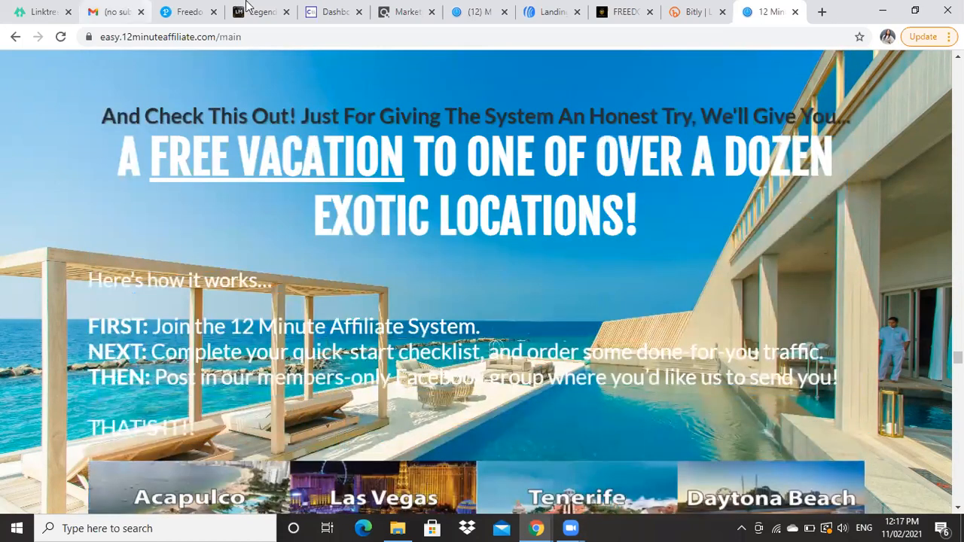
Look at the Legendary Marketer challenge page and review the Freedom Breakthrough course outline, including the 3 Day Business Breakthrough Challenge
key(ctrl+4)
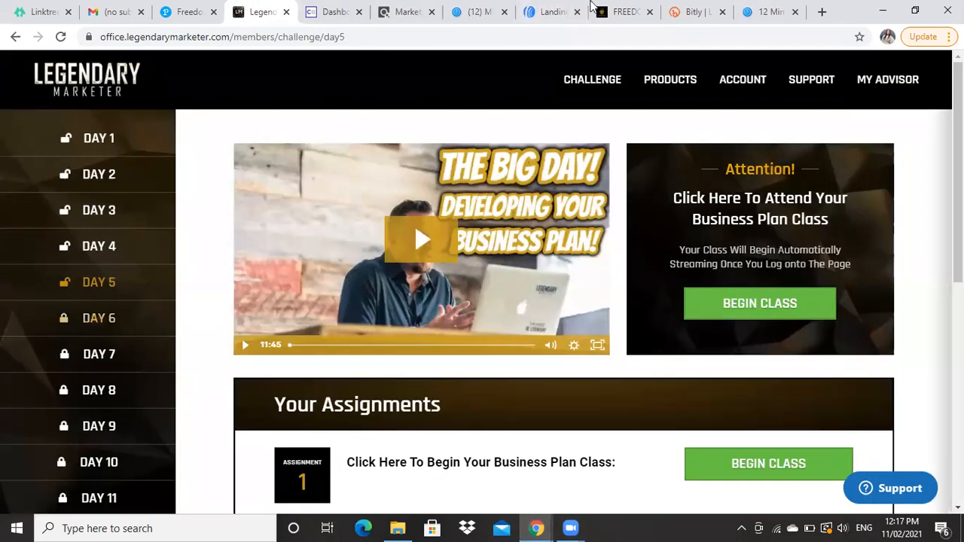
click(624, 12)
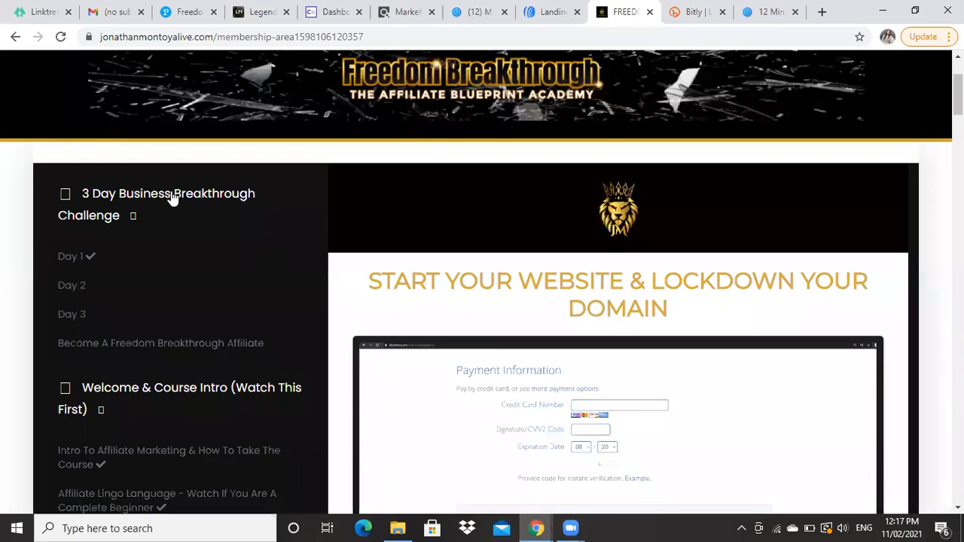
click(120, 257)
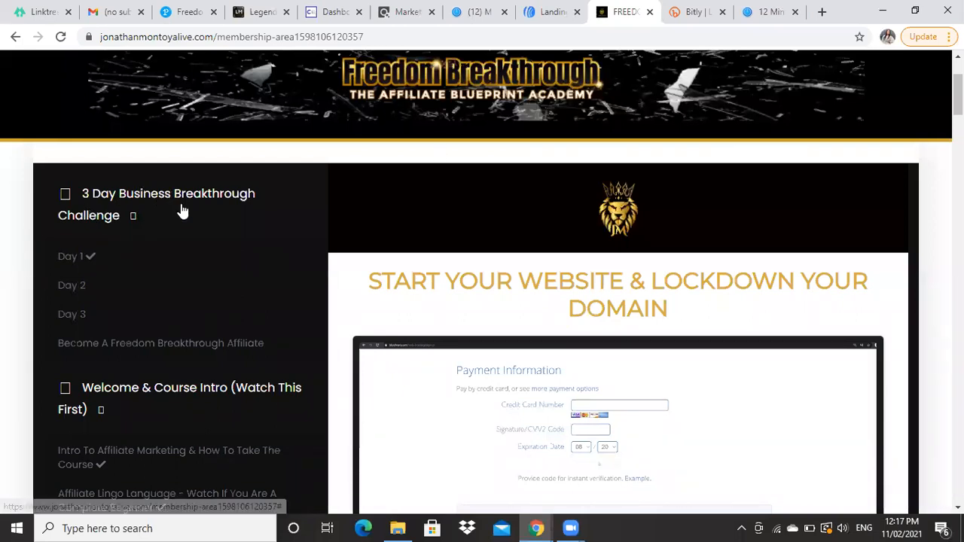
scroll(155, 324, down, 3)
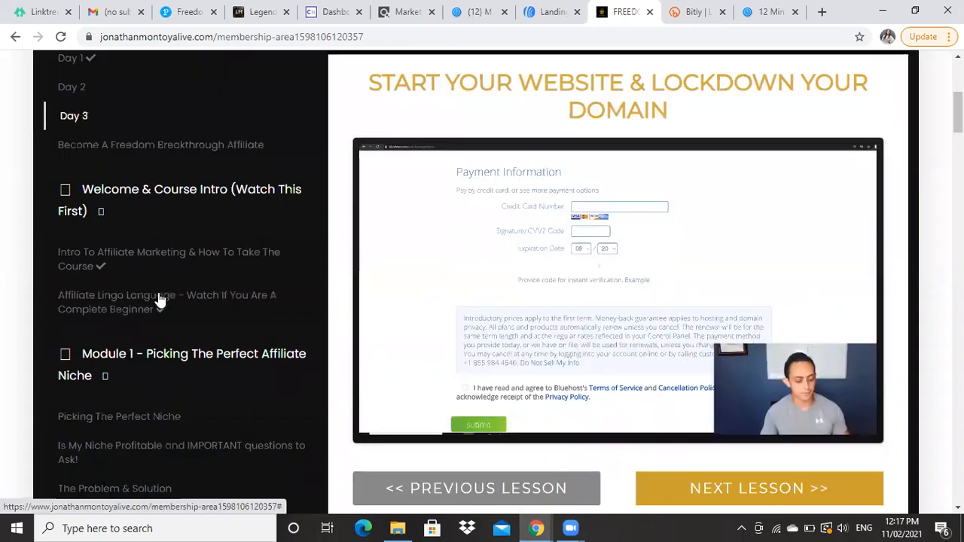
scroll(302, 241, down, 1)
scroll(263, 148, up, 3)
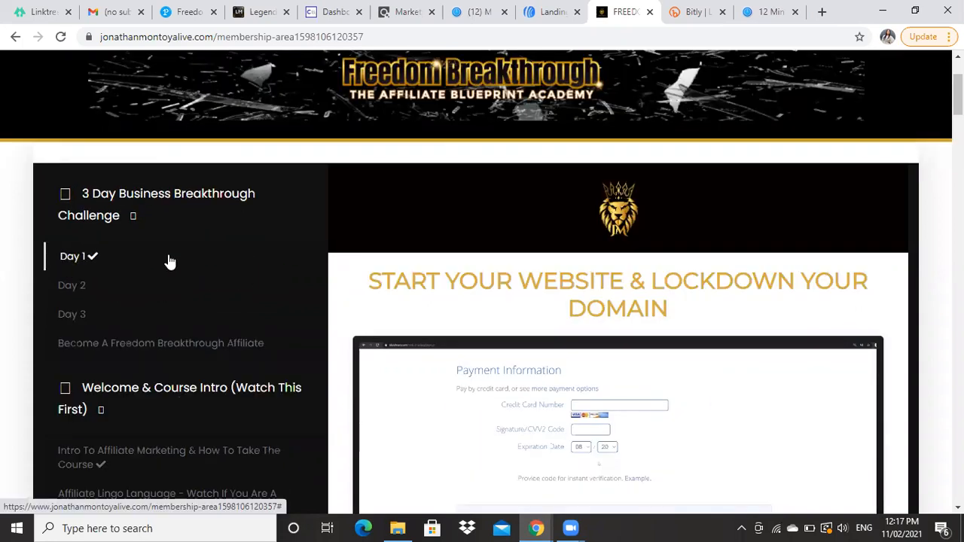
scroll(170, 240, up, 2)
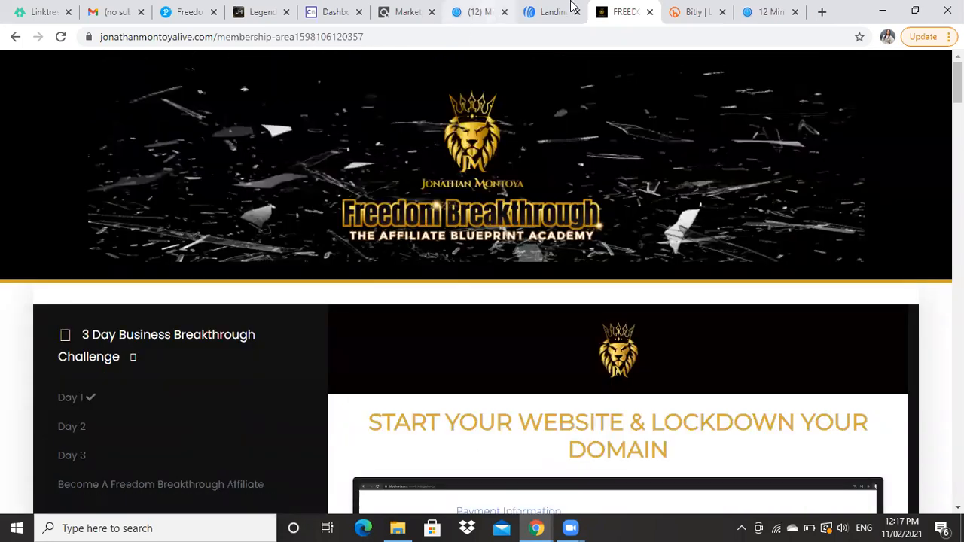
Review the headline section of the 12 Minute Affiliate page for affiliates and JV partners
click(458, 12)
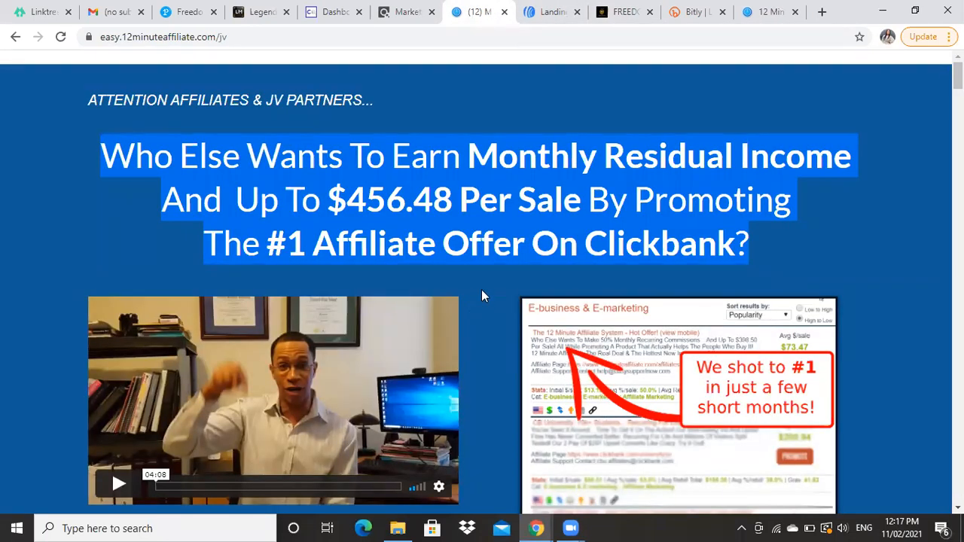
scroll(482, 294, down, 3)
scroll(483, 294, up, 3)
Review the ClickBank dashboard's seven-day earnings chart, sales by account and most recent paychecks
click(334, 11)
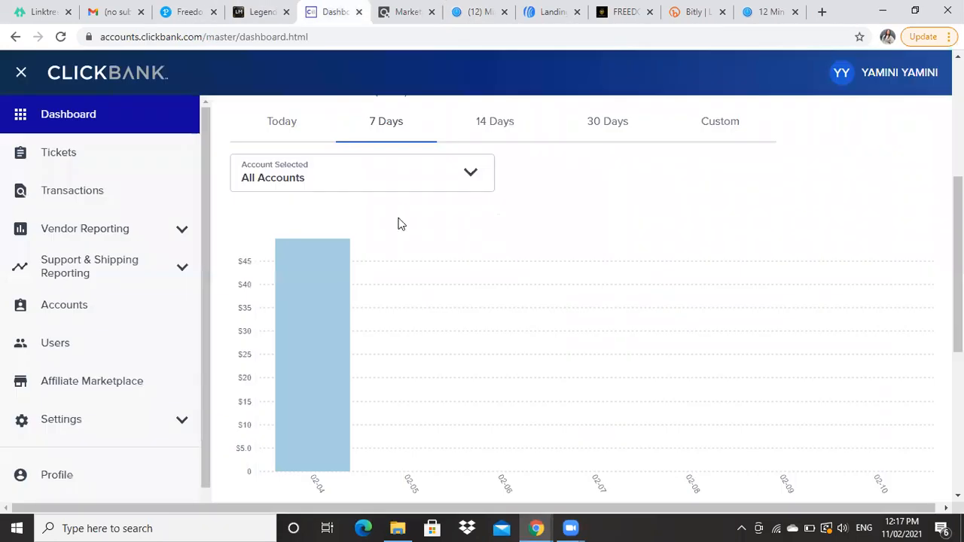
scroll(402, 226, down, 2)
scroll(401, 230, down, 1)
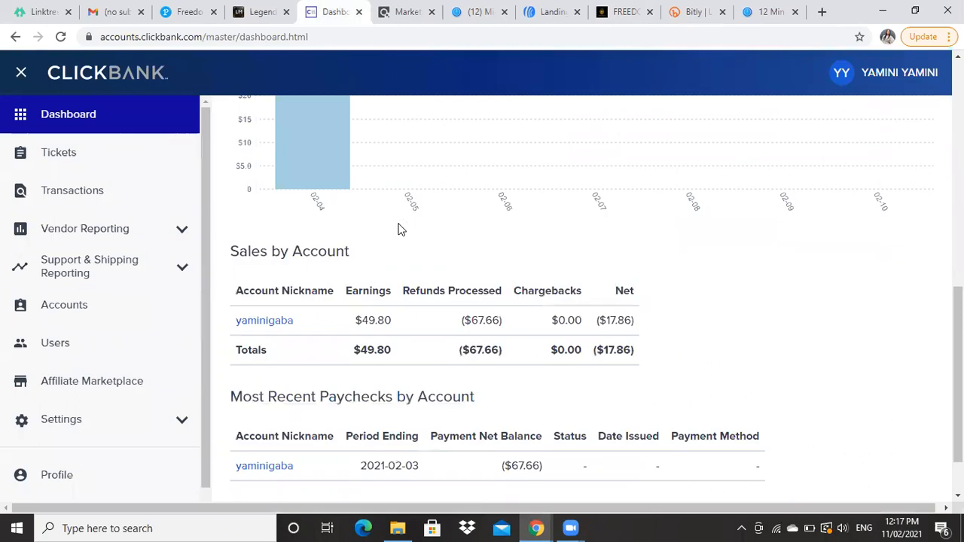
scroll(399, 228, up, 1)
scroll(400, 204, up, 2)
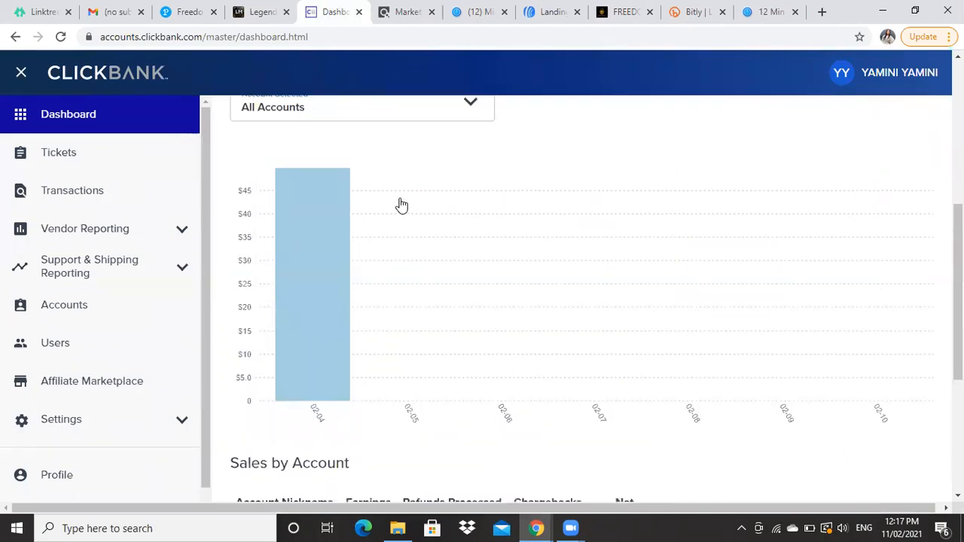
scroll(562, 58, up, 2)
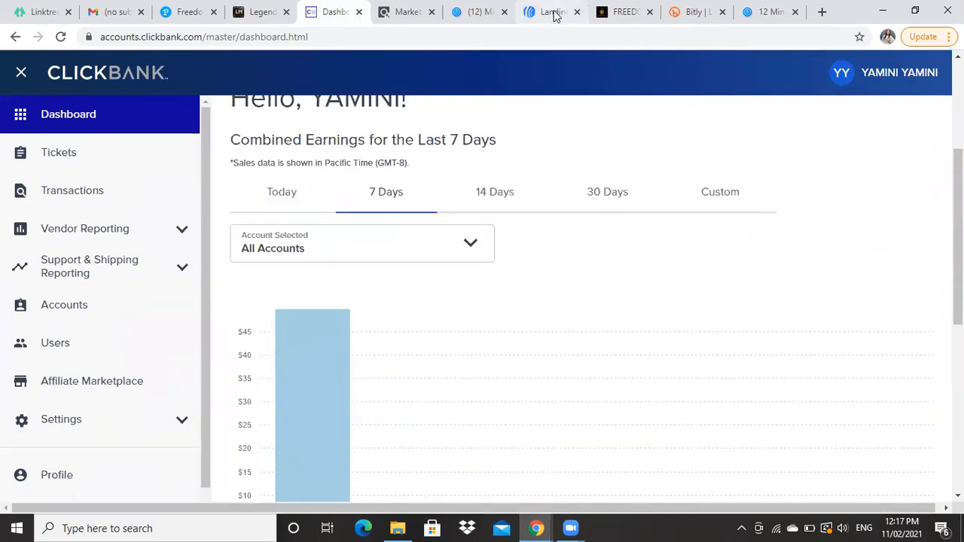
Return to the AWeber landing page list and open the account's Dashboard
click(553, 12)
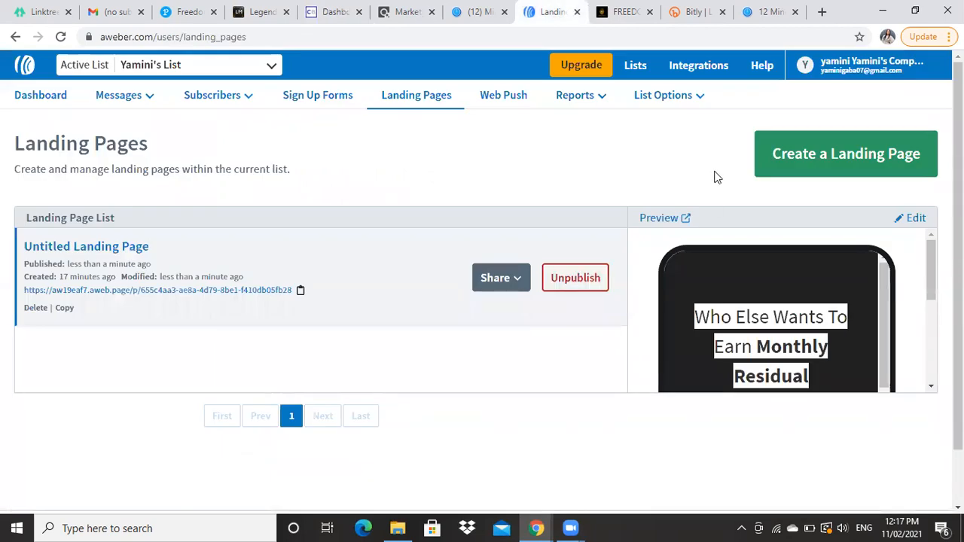
click(47, 103)
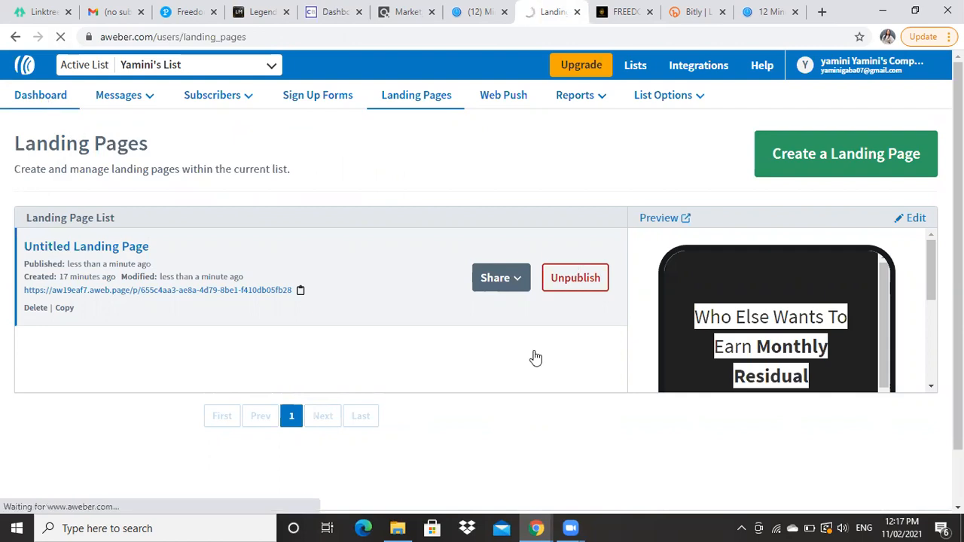